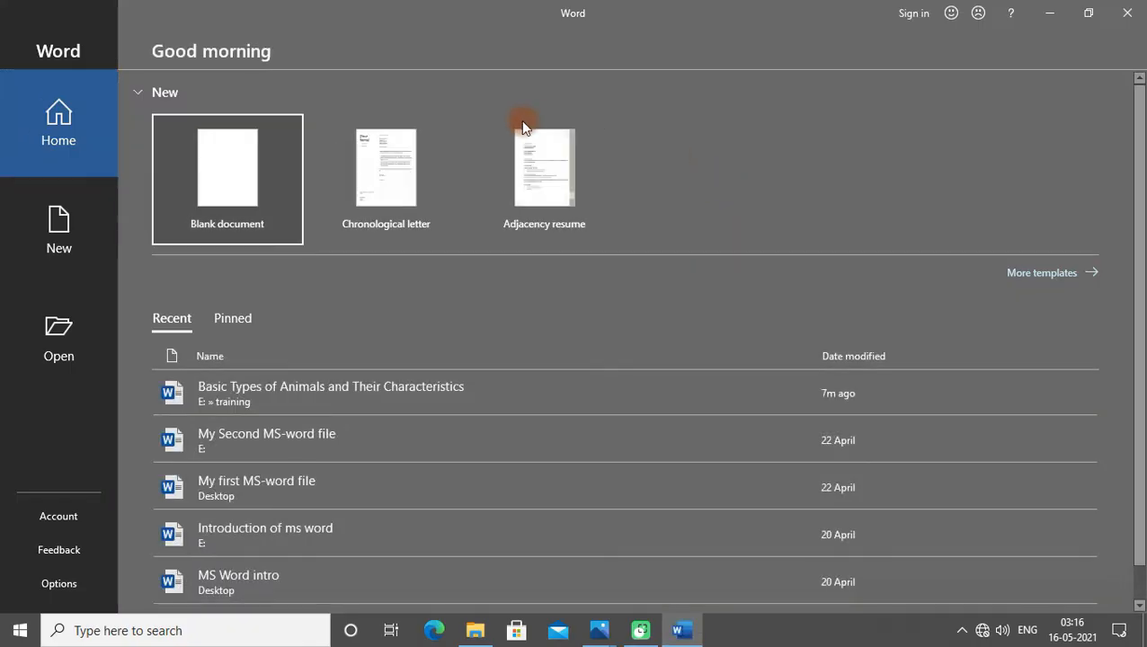
- Create a new blank document and place the cursor in it
{"action": "left_click", "coordinate": [232, 191]}
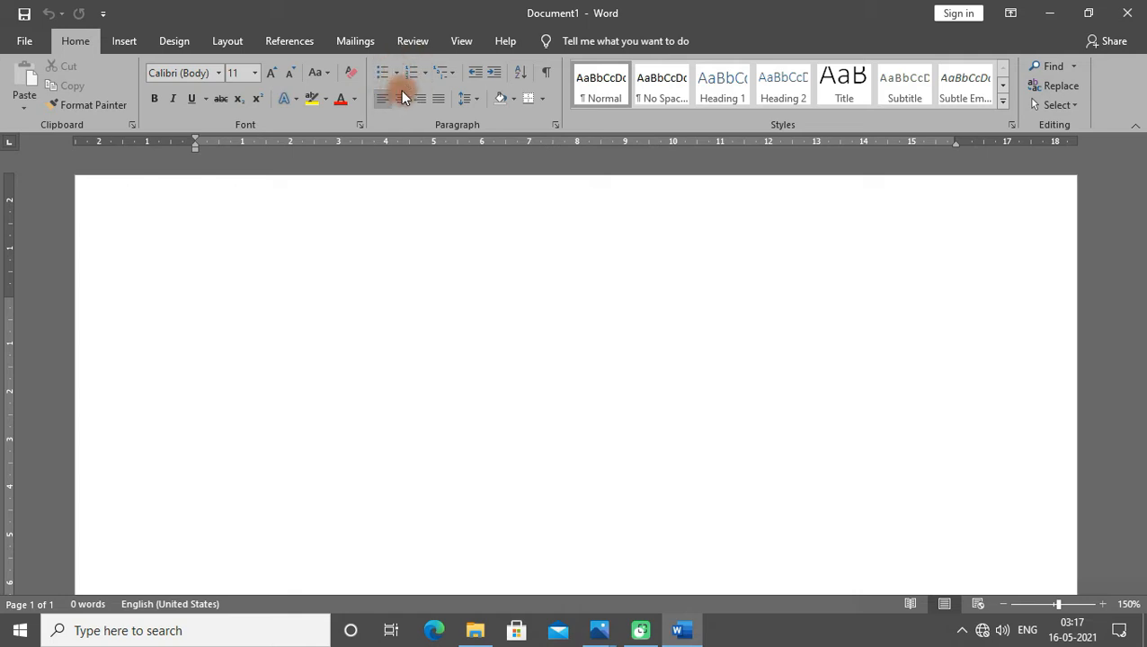
{"action": "left_click", "coordinate": [378, 362]}
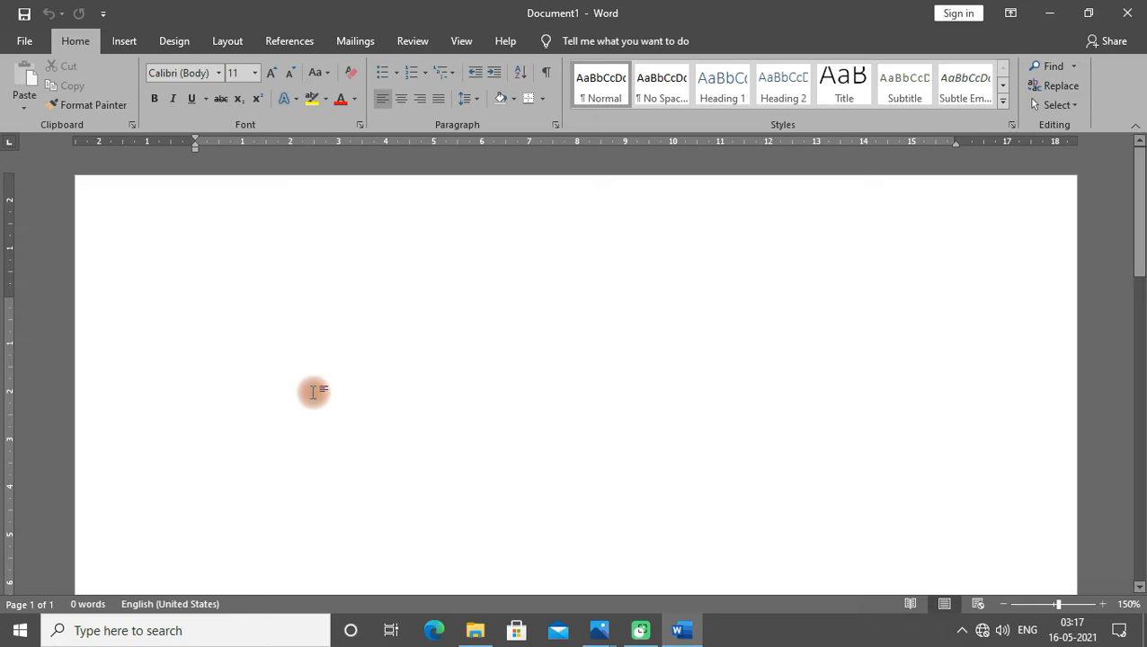
- Review the sample multilevel list images in Photos, then return to the Word document
{"action": "left_click", "coordinate": [600, 630]}
{"action": "left_click", "coordinate": [623, 532]}
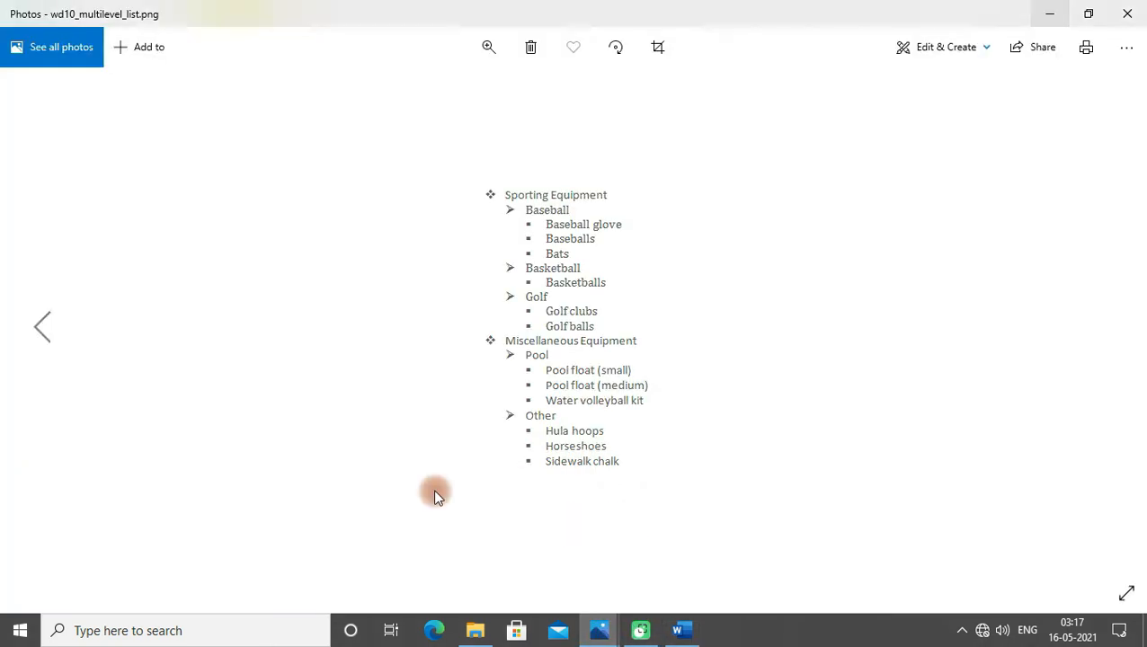
{"action": "left_click", "coordinate": [601, 634]}
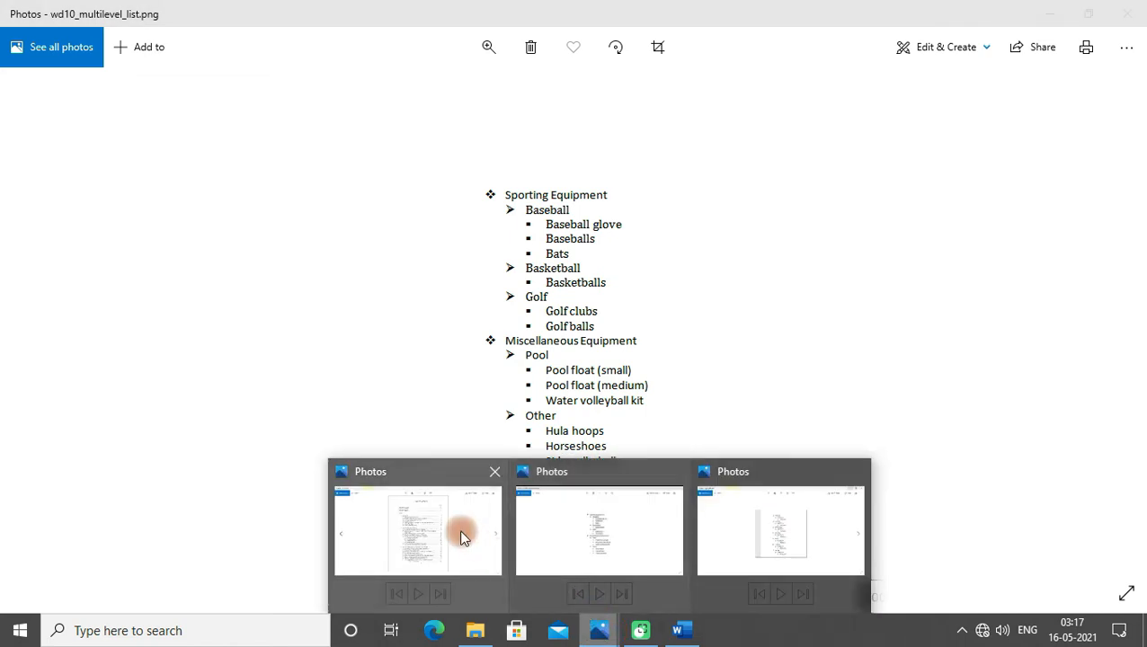
{"action": "left_click", "coordinate": [453, 530]}
{"action": "left_click", "coordinate": [615, 634]}
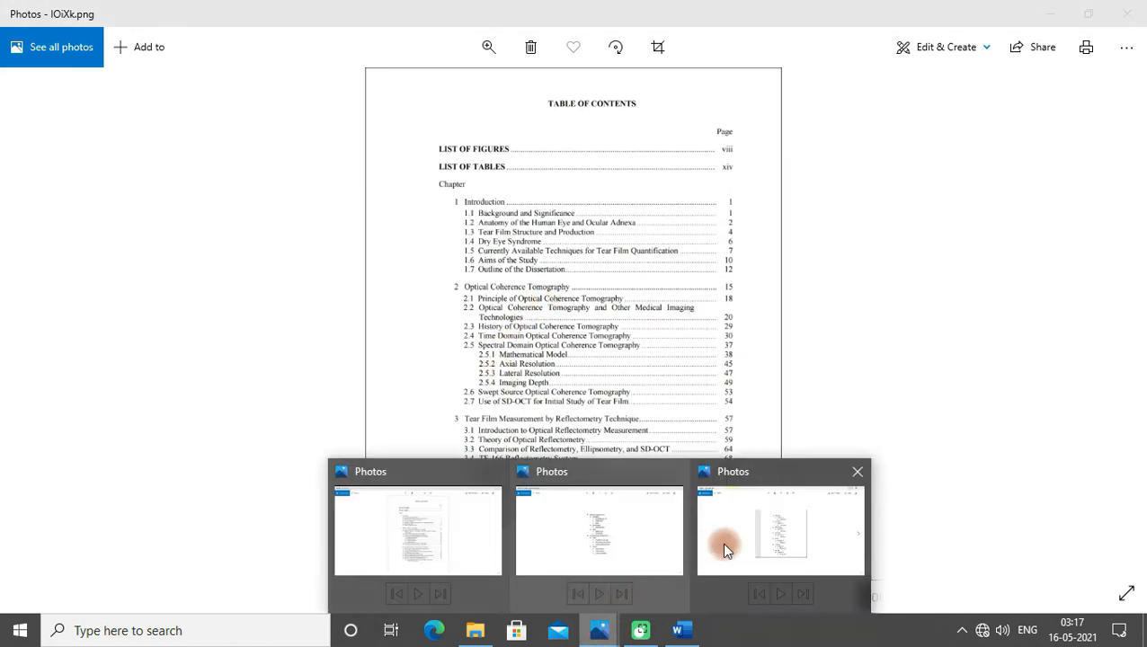
{"action": "left_click", "coordinate": [724, 543]}
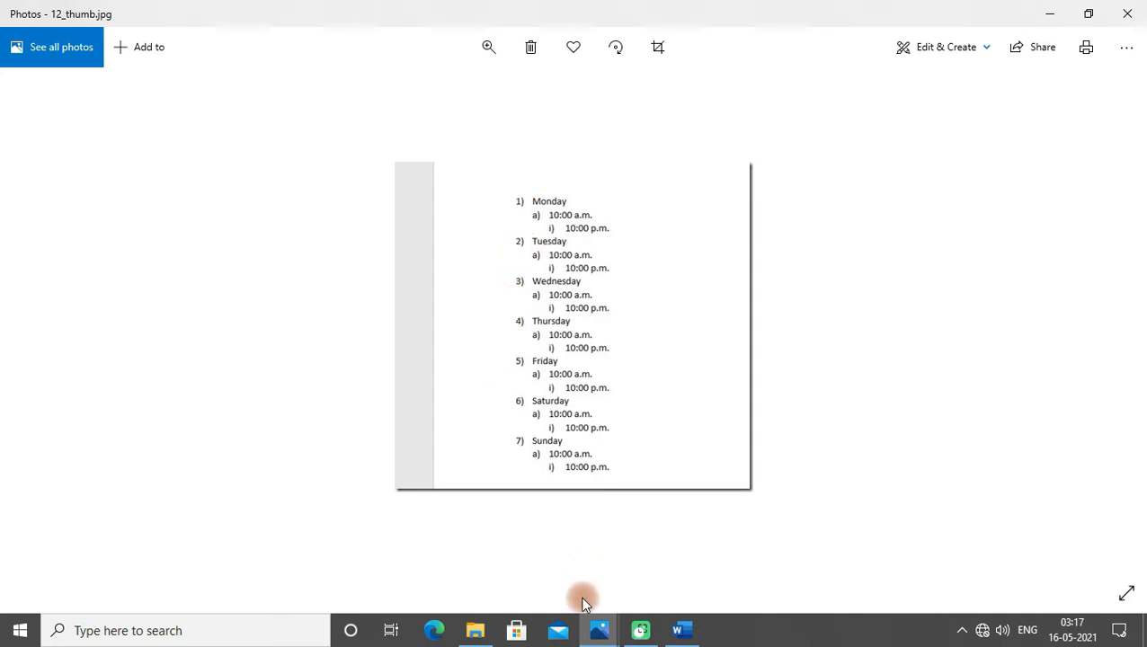
{"action": "mouse_move", "coordinate": [597, 635]}
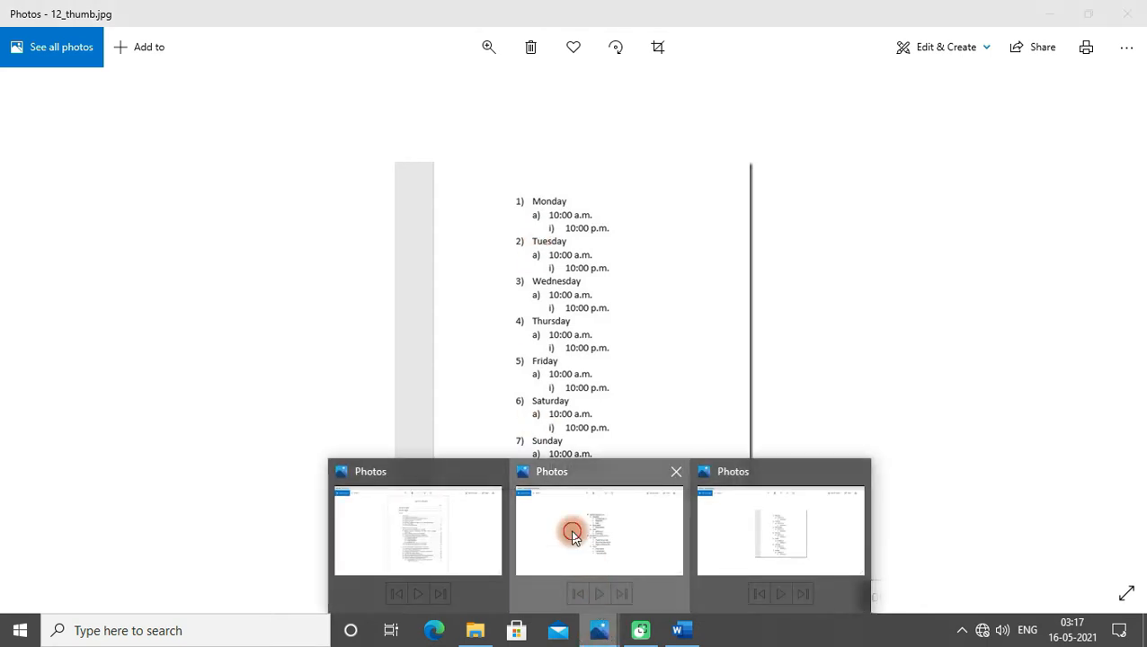
{"action": "left_click", "coordinate": [573, 534]}
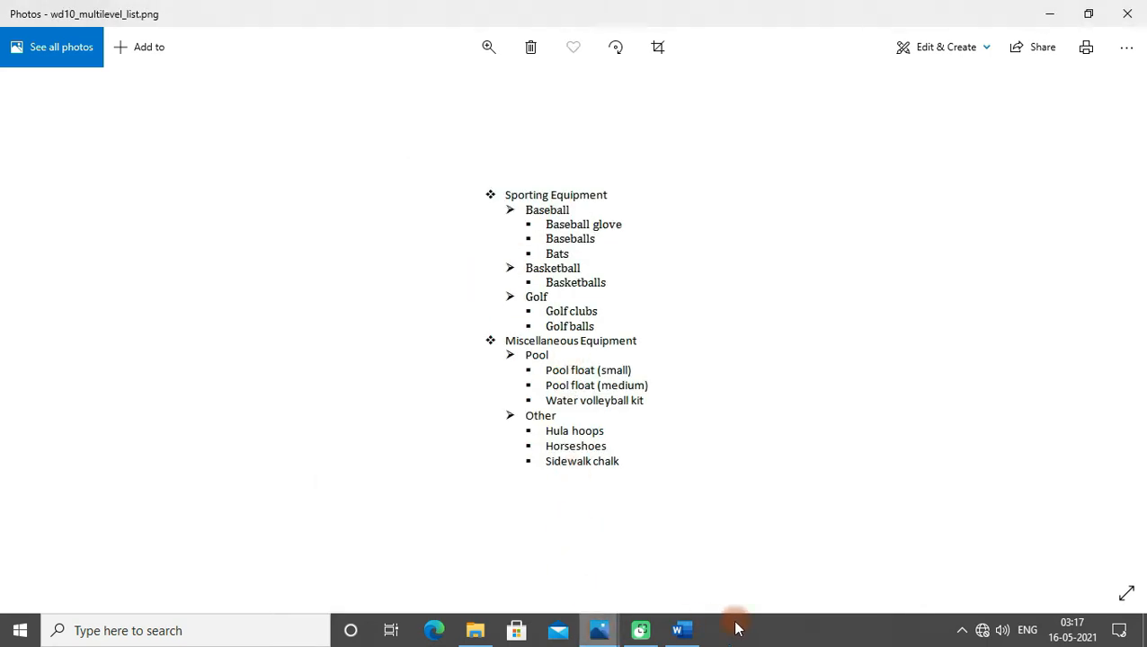
{"action": "left_click", "coordinate": [690, 632]}
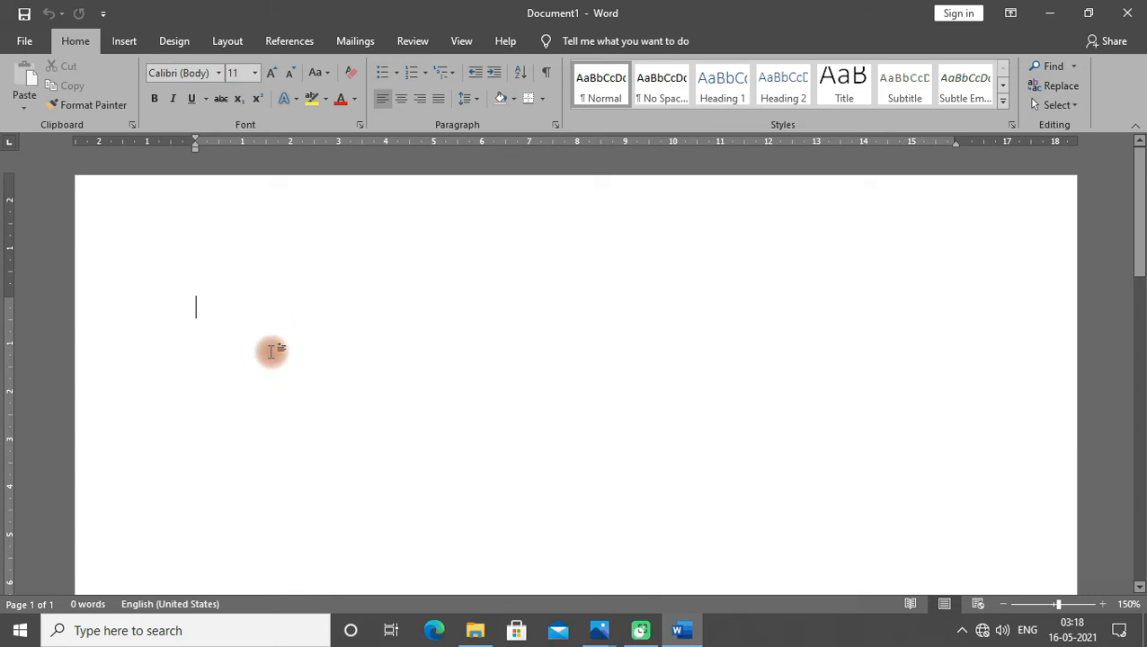
- Start a numbered list in the "1)" format, enter the question "The metal whose salts are sensitive to light is ?" and begin a new item
{"action": "left_click", "coordinate": [423, 73]}
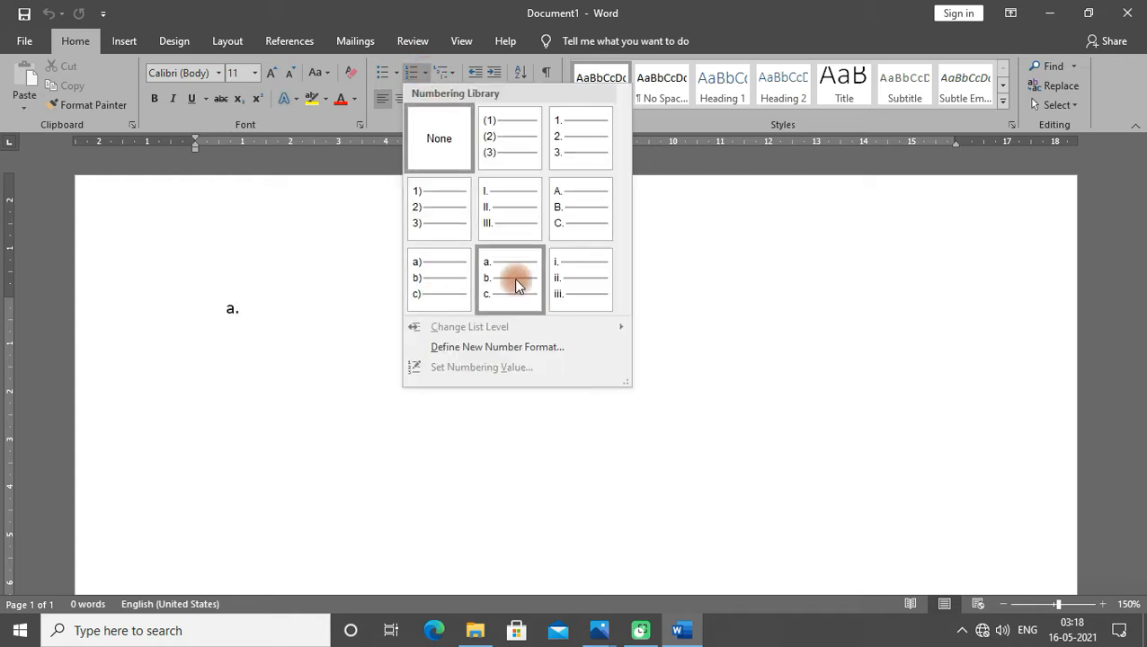
{"action": "left_click", "coordinate": [427, 218]}
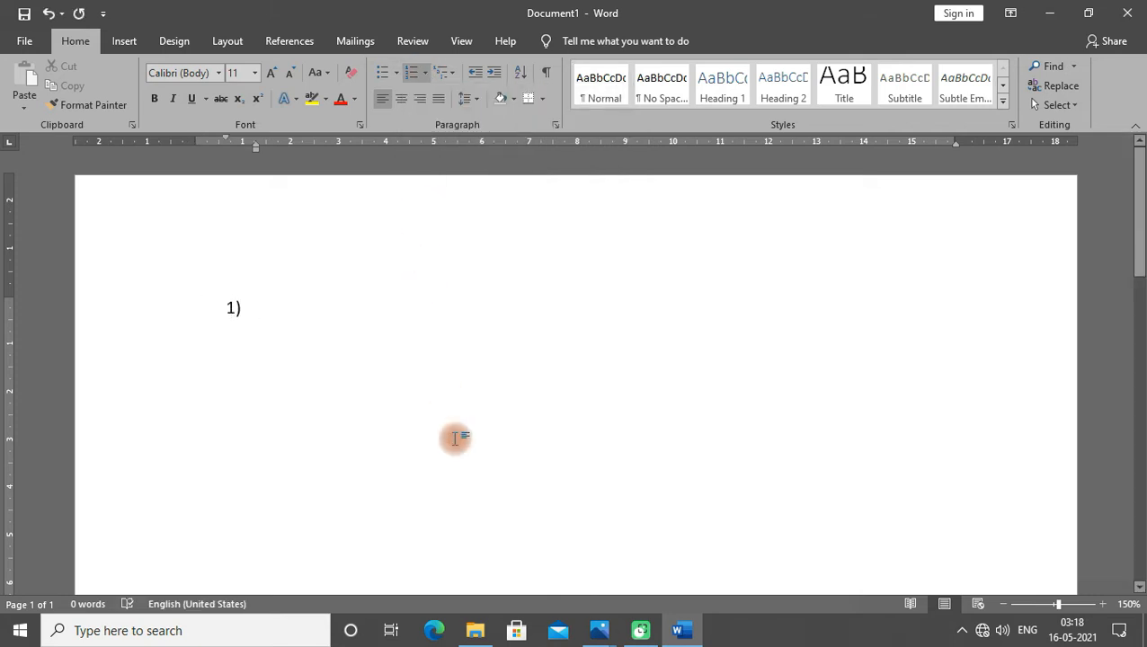
{"action": "type", "text": "the metal "}
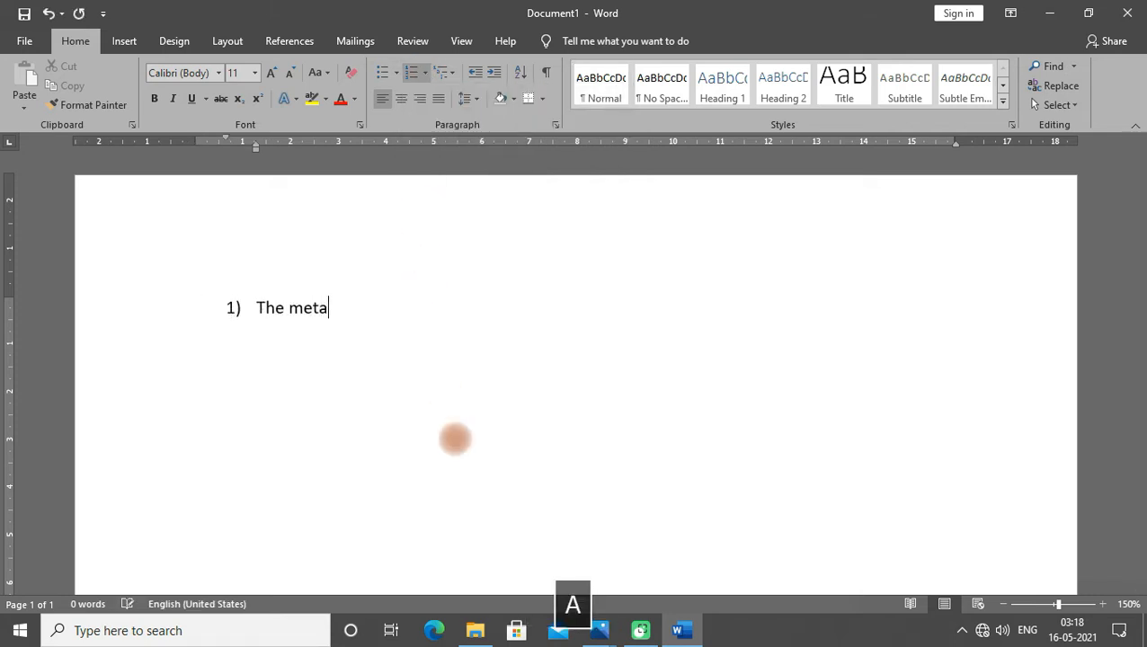
{"action": "type", "text": "whose "}
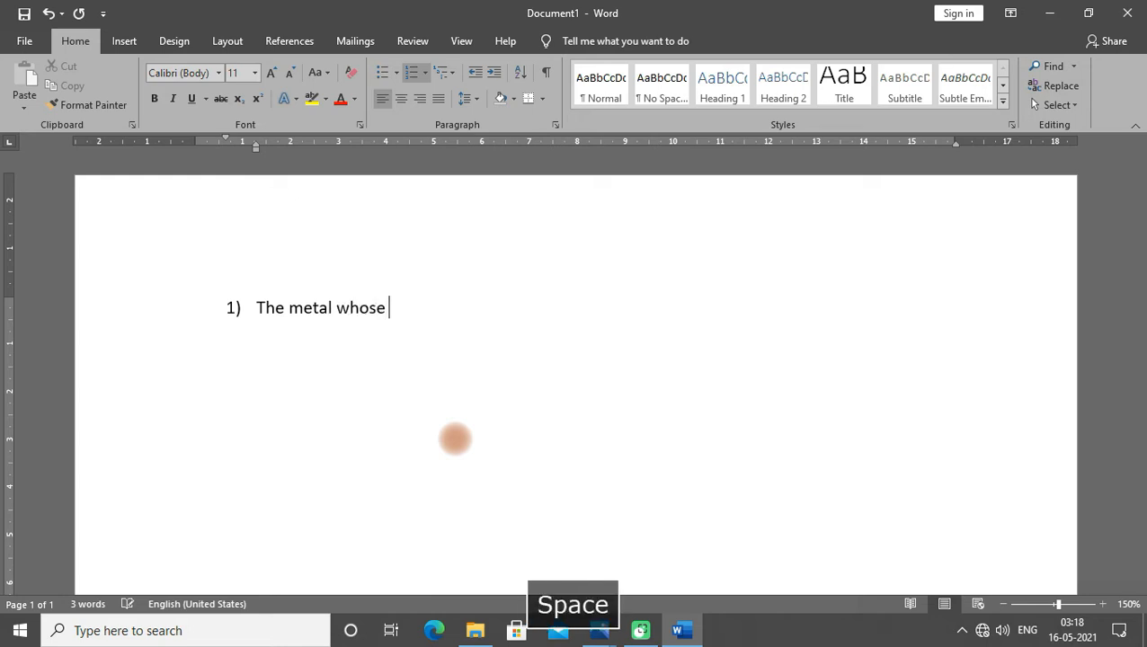
{"action": "type", "text": "salts ar"}
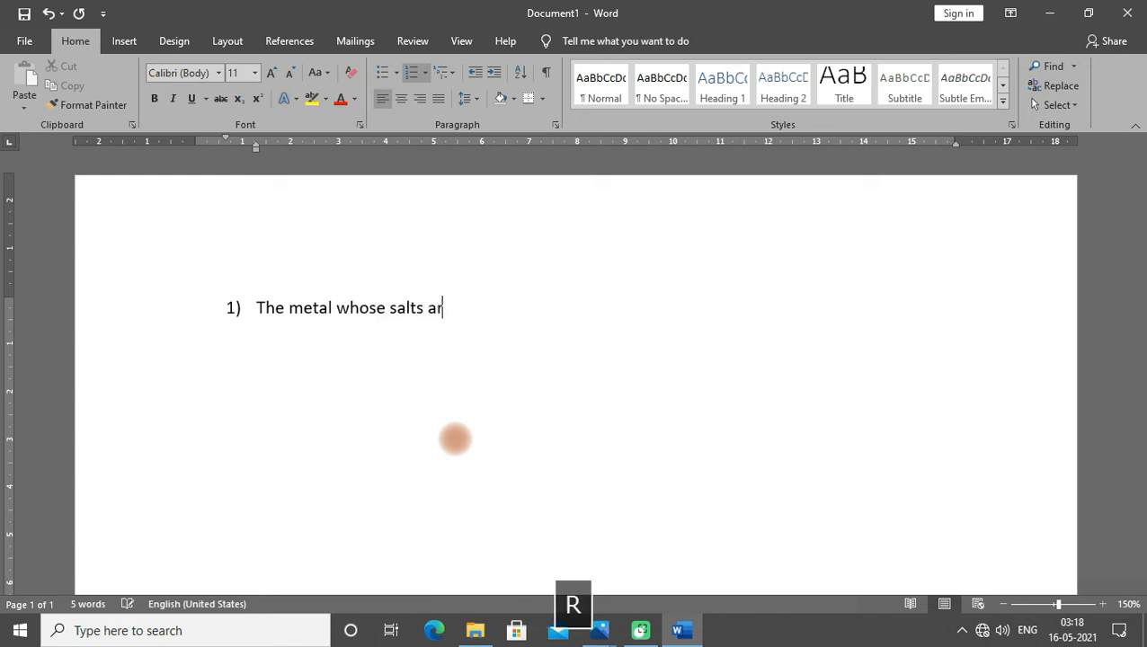
{"action": "type", "text": "e sensitive "}
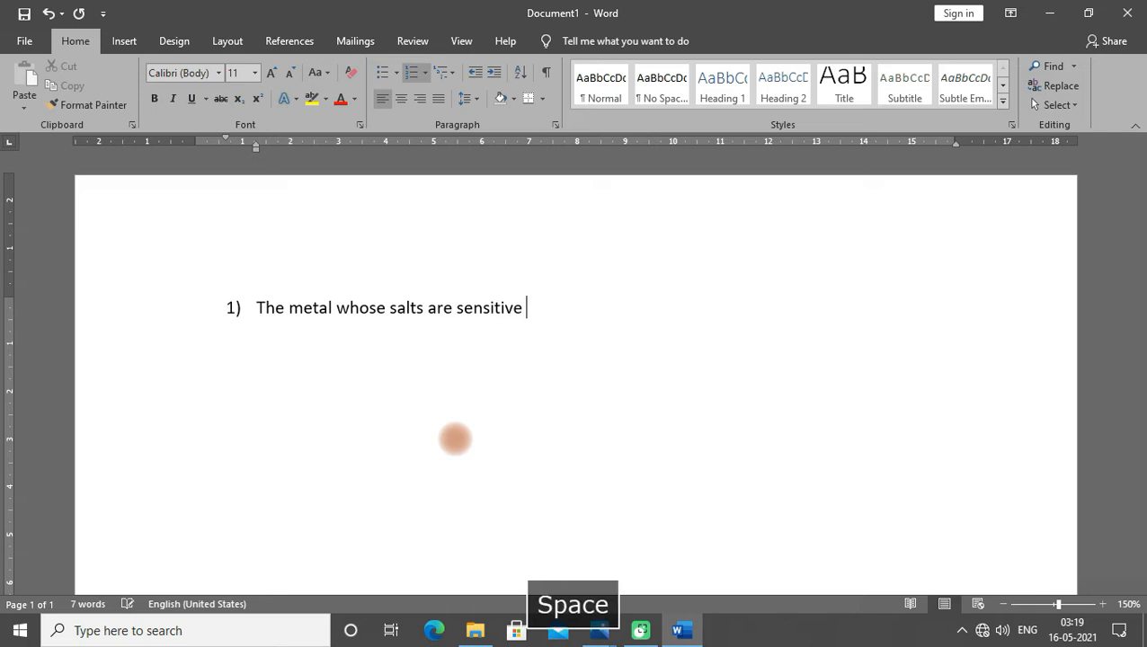
{"action": "type", "text": "to light is ?"}
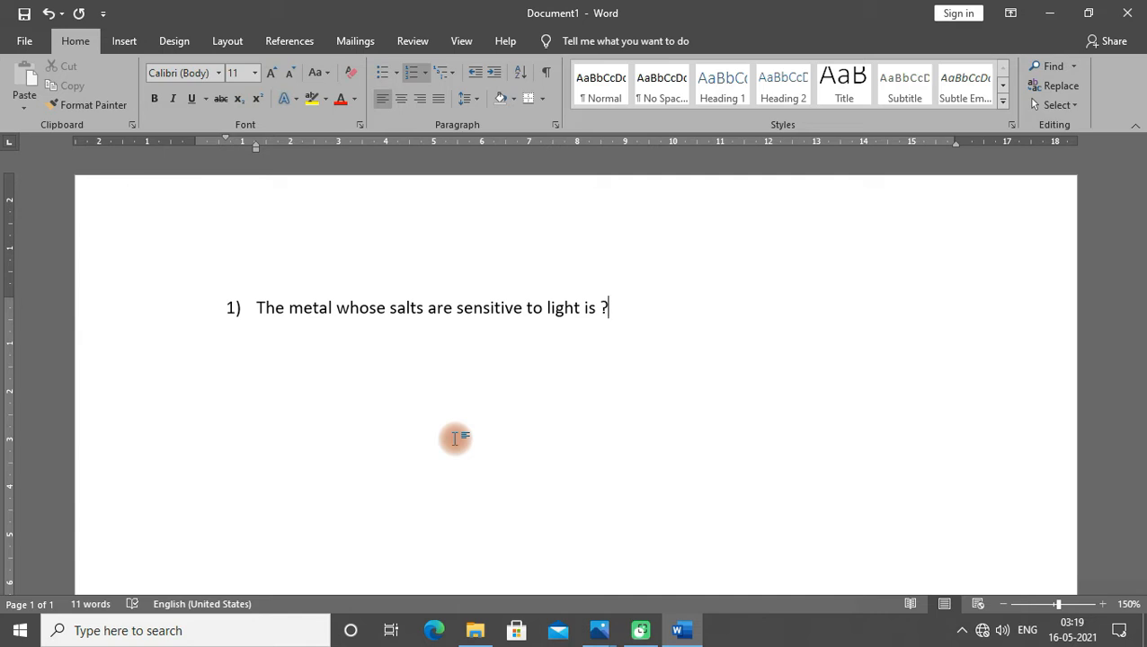
{"action": "key", "text": "Return"}
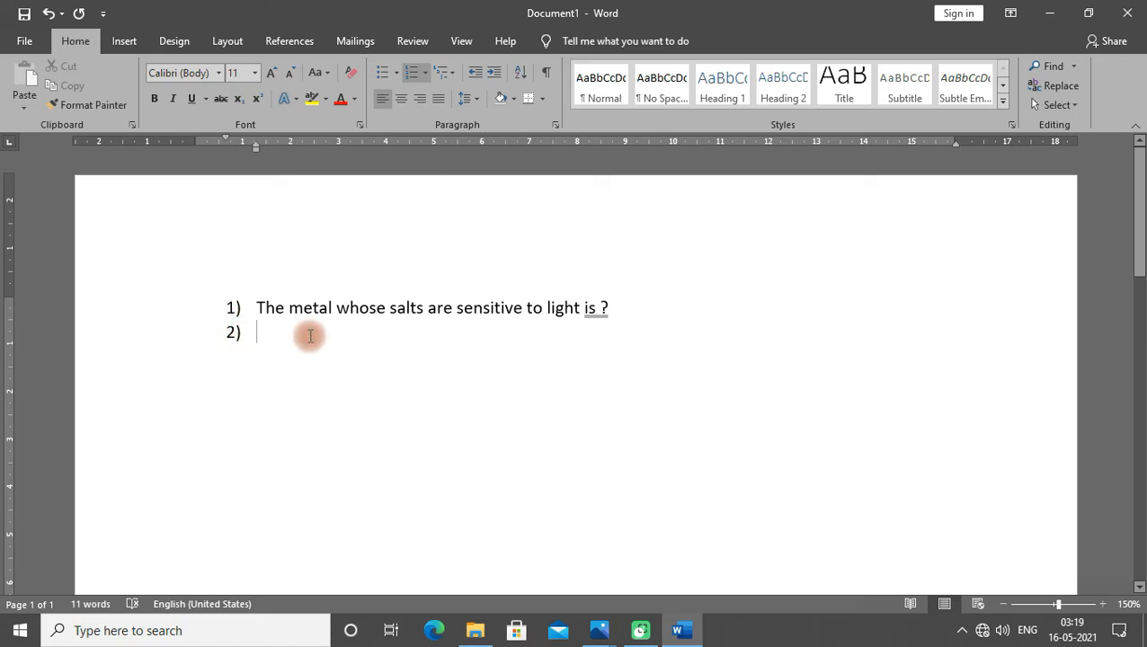
- Apply the grammar suggestion "is?" to the end of the first question and return to the new line
{"action": "right_click", "coordinate": [595, 307]}
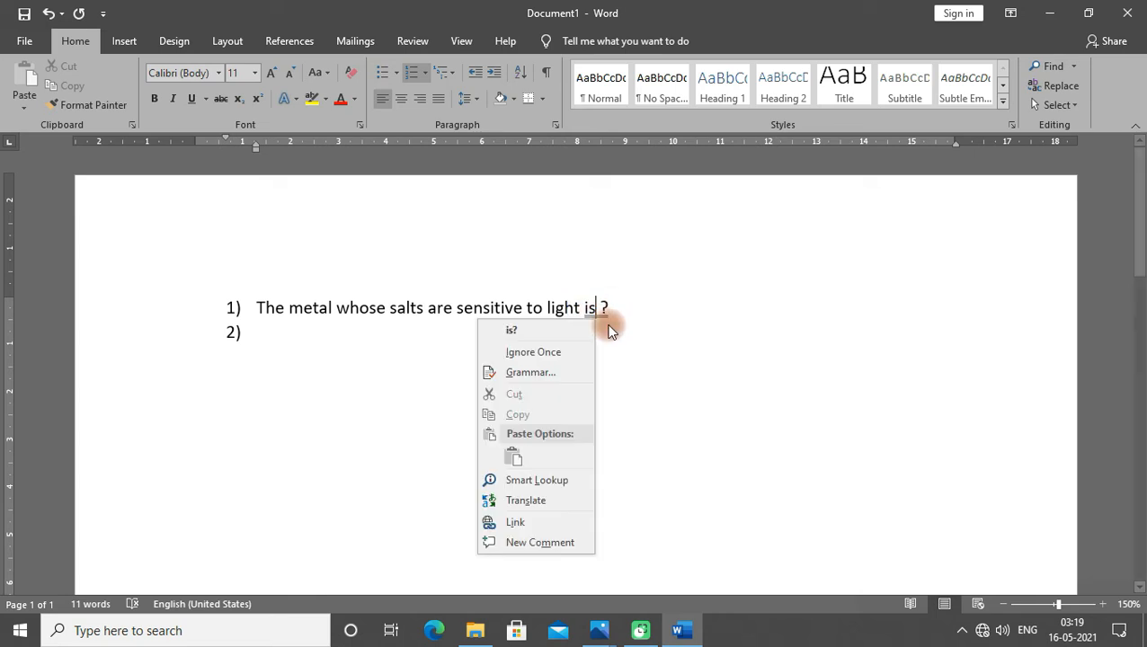
{"action": "left_click", "coordinate": [539, 332]}
{"action": "left_click", "coordinate": [312, 339]}
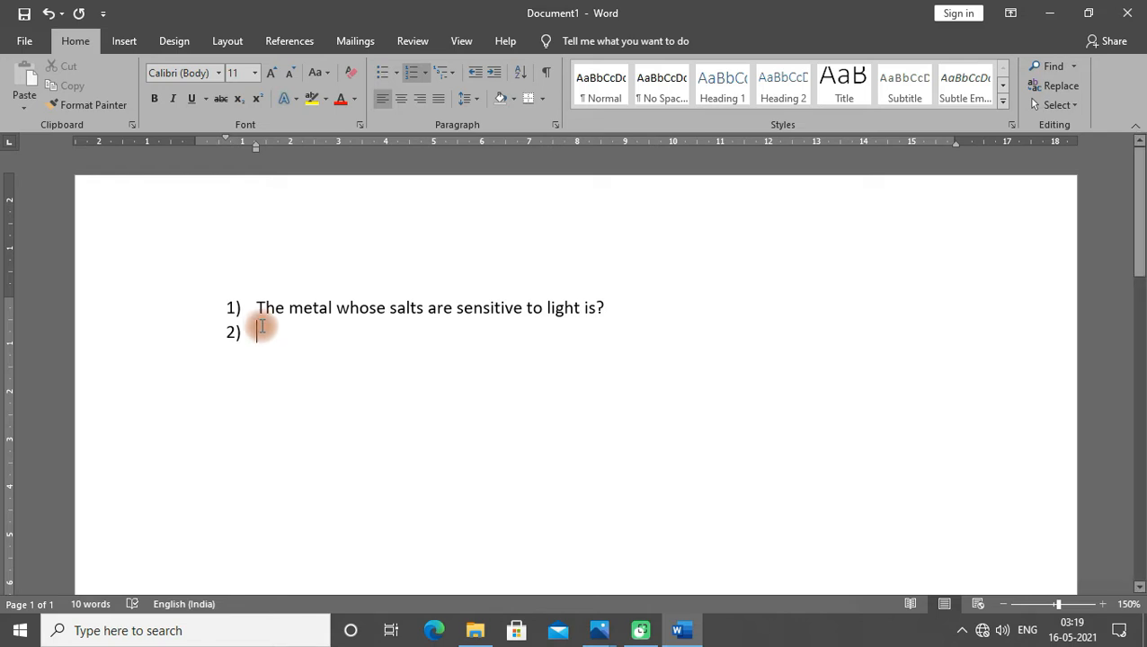
{"action": "left_click", "coordinate": [264, 331]}
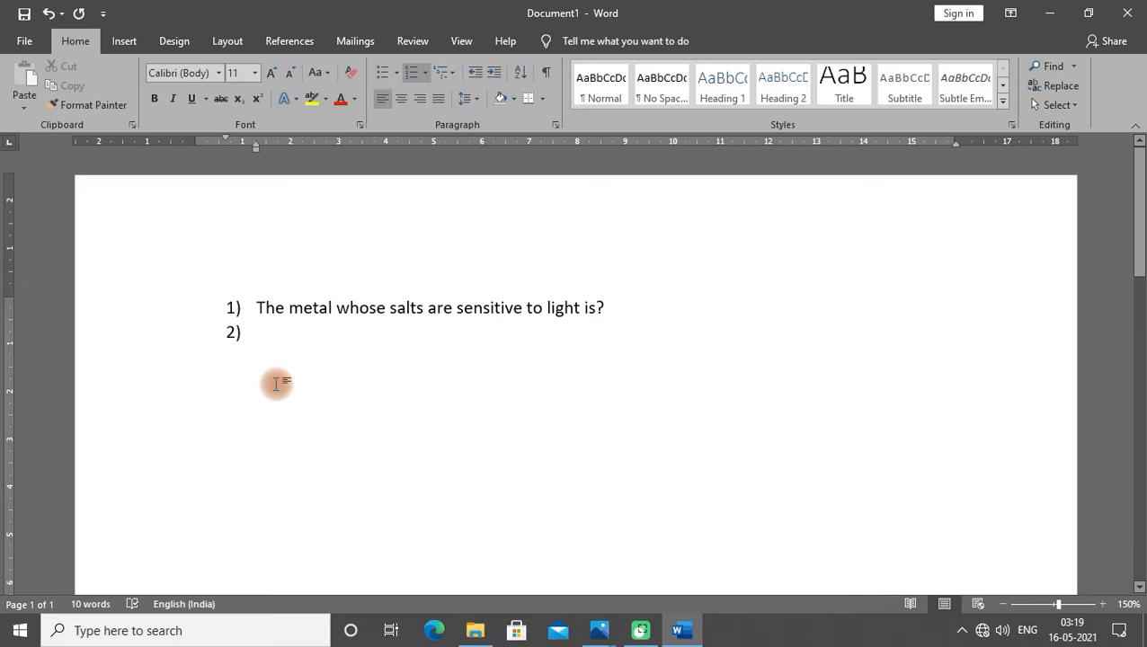
- Remove the numbering from the new line and apply the "a)" numbering format as an indented sub-list
{"action": "key", "text": "BackSpace"}
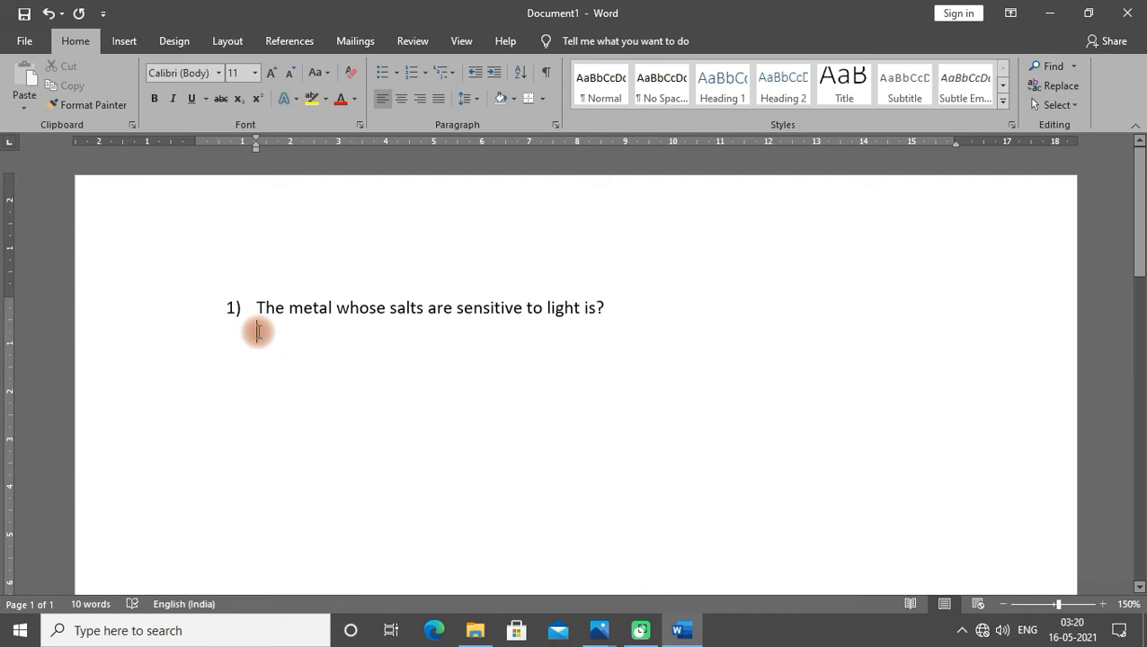
{"action": "left_click", "coordinate": [425, 73]}
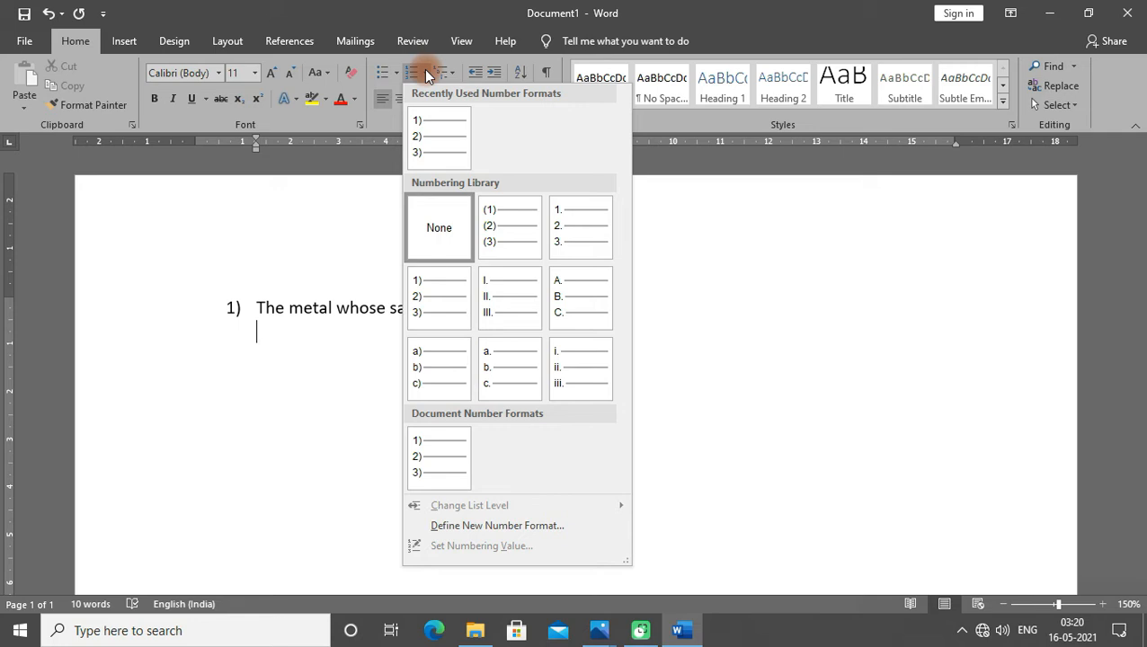
{"action": "left_click", "coordinate": [440, 377]}
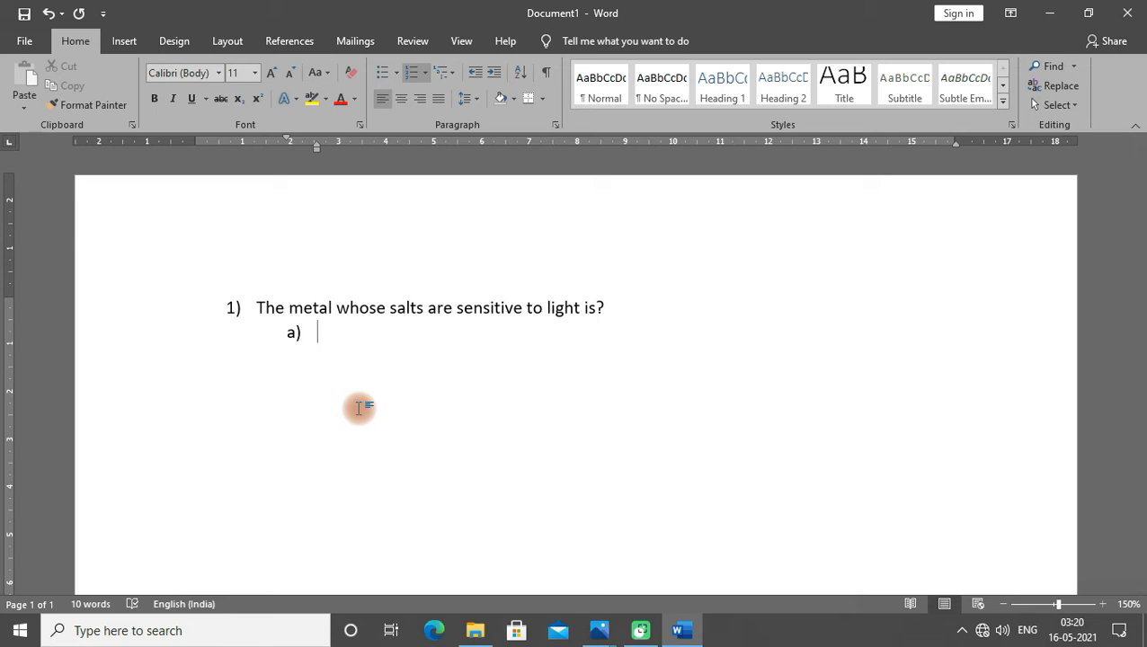
- Enter the answer options Zinc, Silver, Copper and Aluminium as items a) to d)
{"action": "type", "text": "zinc"}
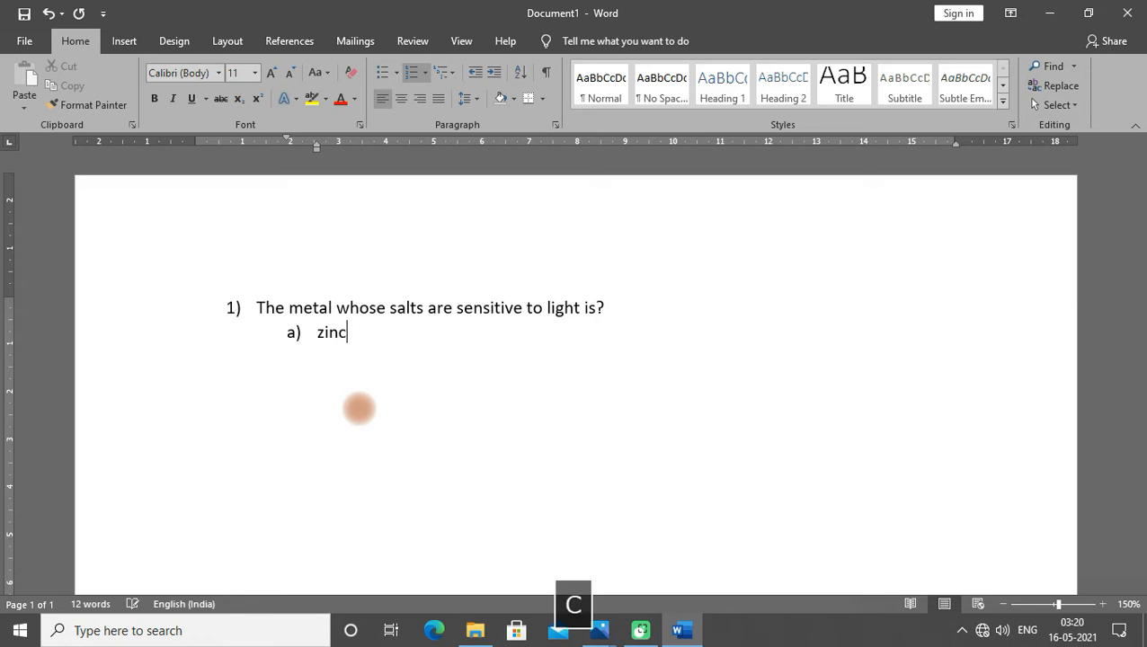
{"action": "key", "text": "Return"}
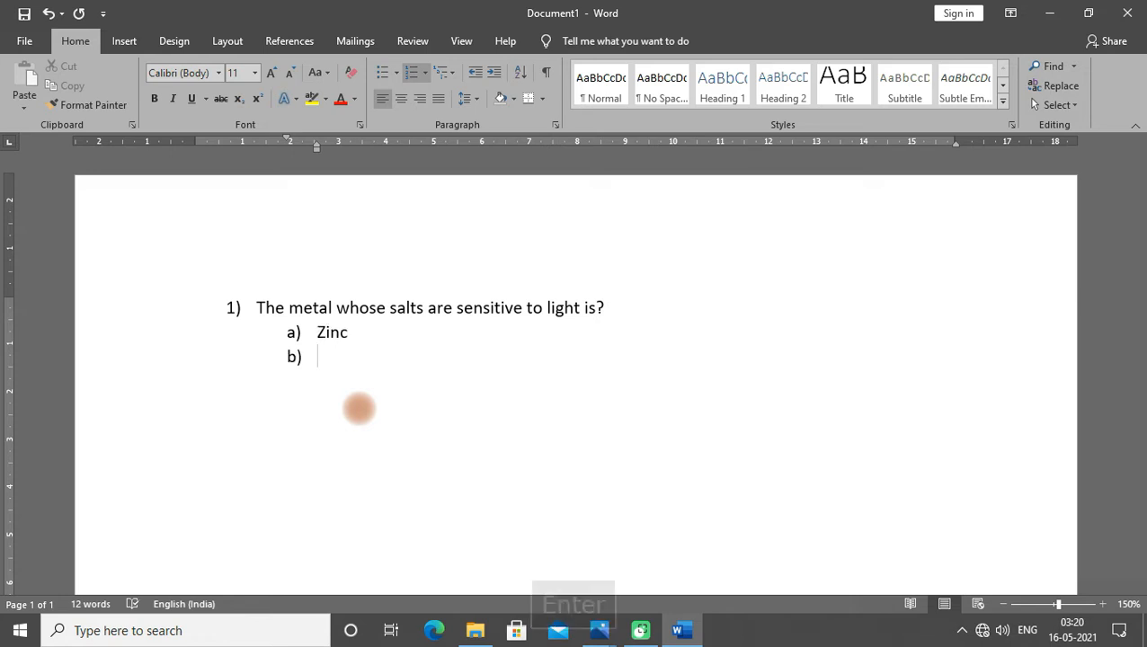
{"action": "type", "text": "silver"}
{"action": "key", "text": "Return"}
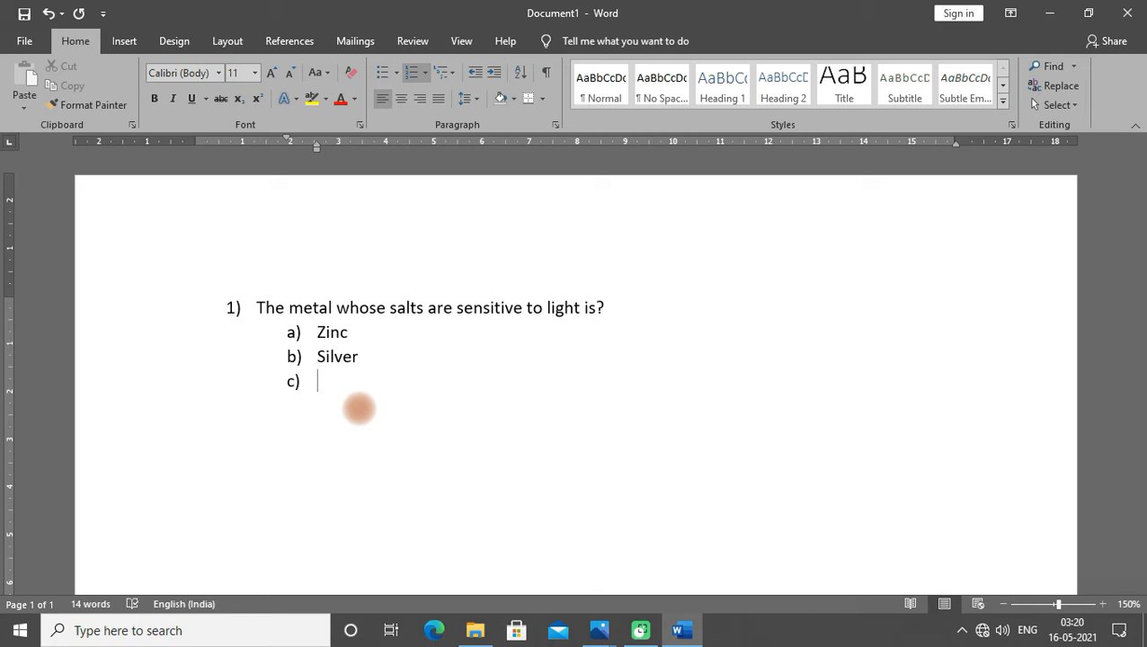
{"action": "type", "text": "copper"}
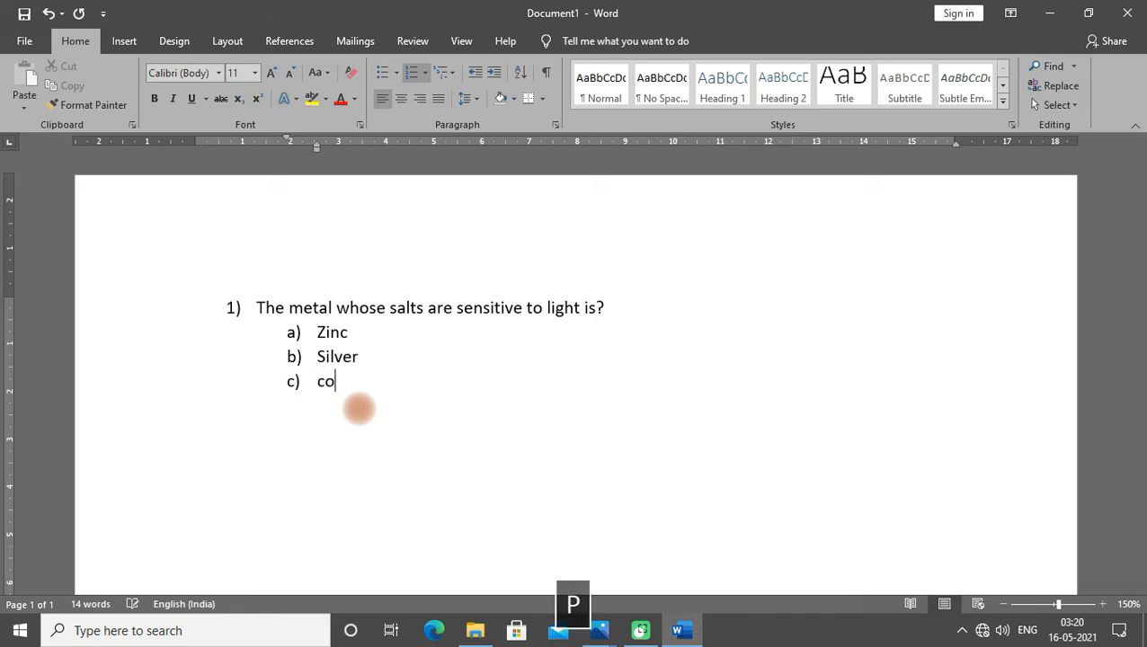
{"action": "key", "text": "Return"}
{"action": "type", "text": "alum"}
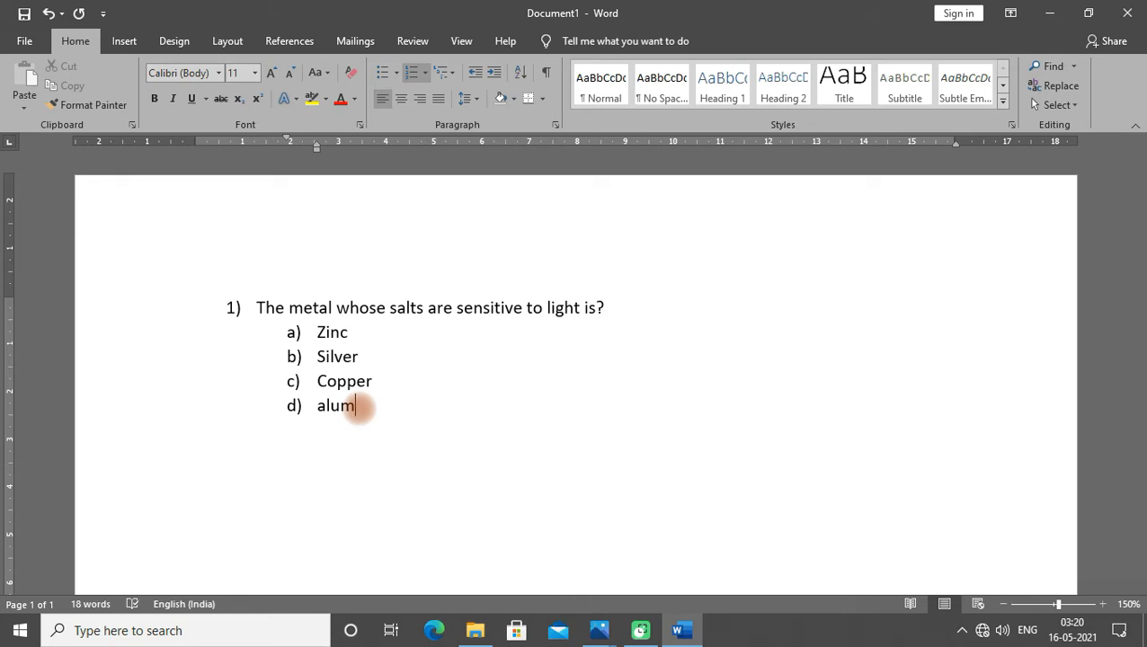
{"action": "type", "text": "inium"}
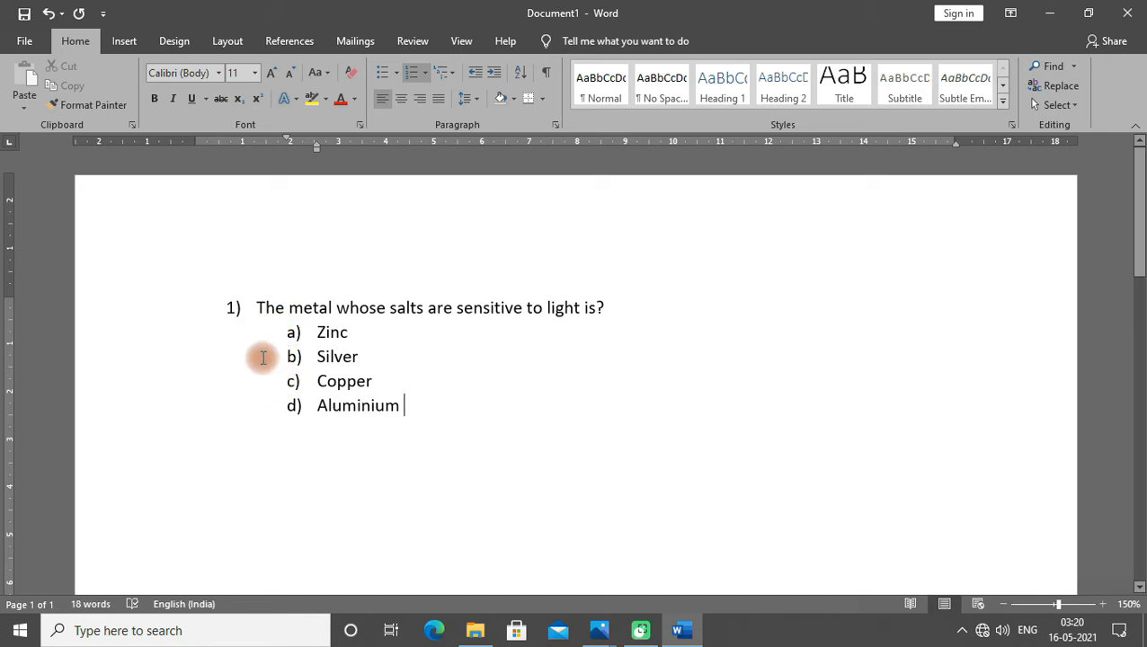
- Start a new line after the last answer and continue the main list as question 2) in the "1)" numbering format
{"action": "left_click", "coordinate": [407, 414]}
{"action": "key", "text": "Return"}
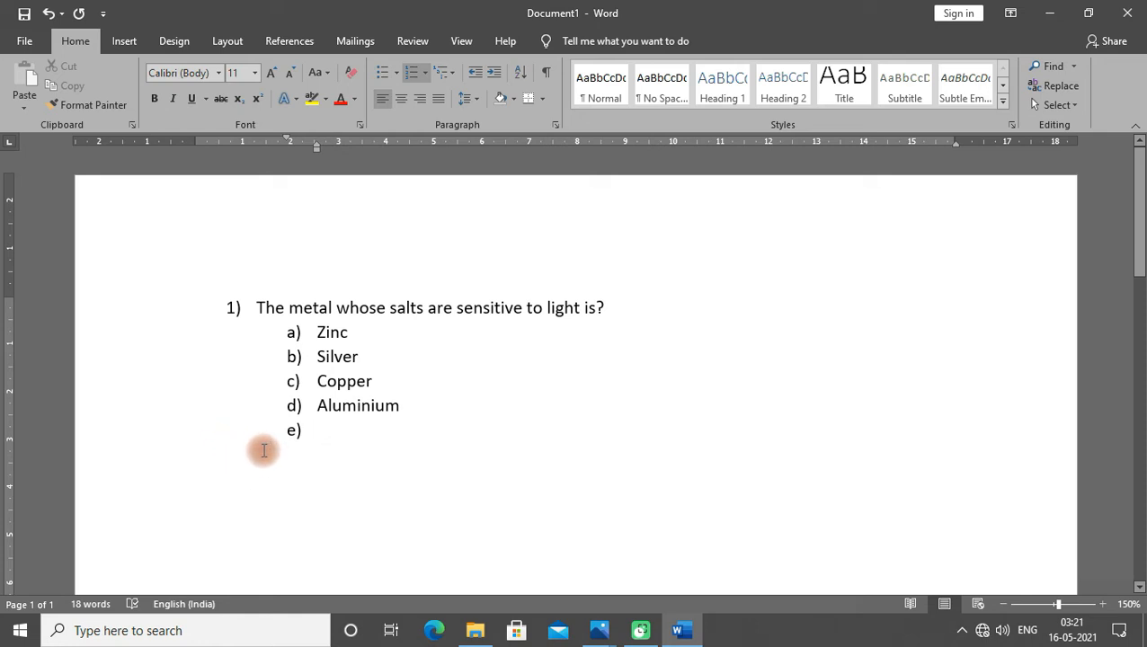
{"action": "key", "text": "BackSpace"}
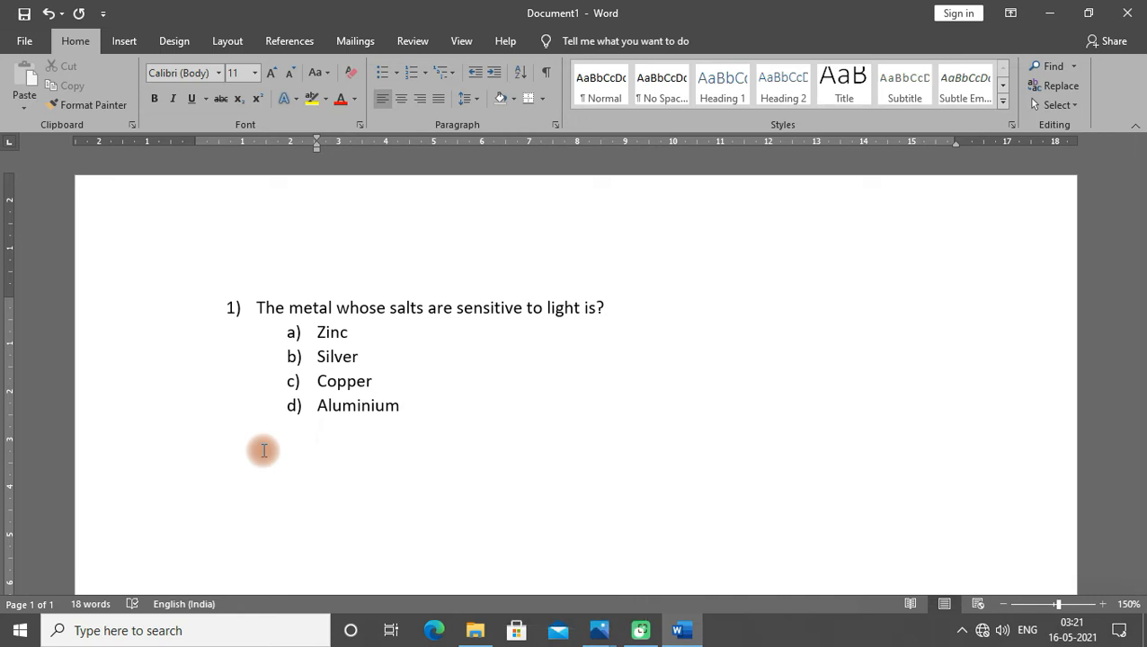
{"action": "key", "text": "BackSpace"}
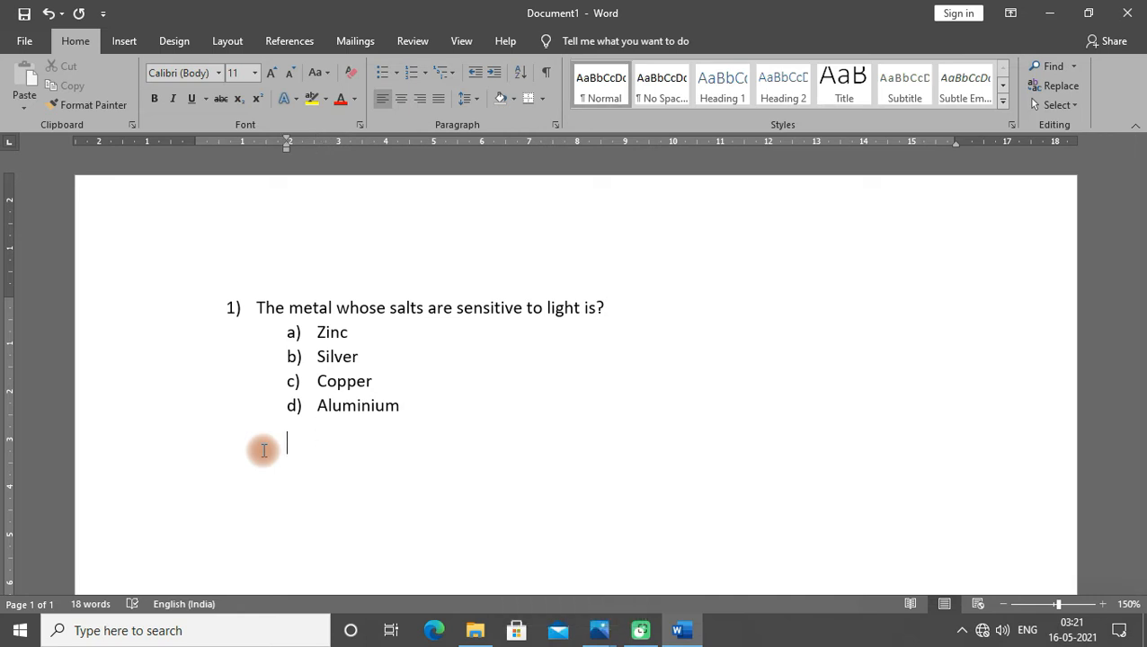
{"action": "key", "text": "BackSpace"}
{"action": "key", "text": "BackSpace"}
{"action": "key", "text": "Return"}
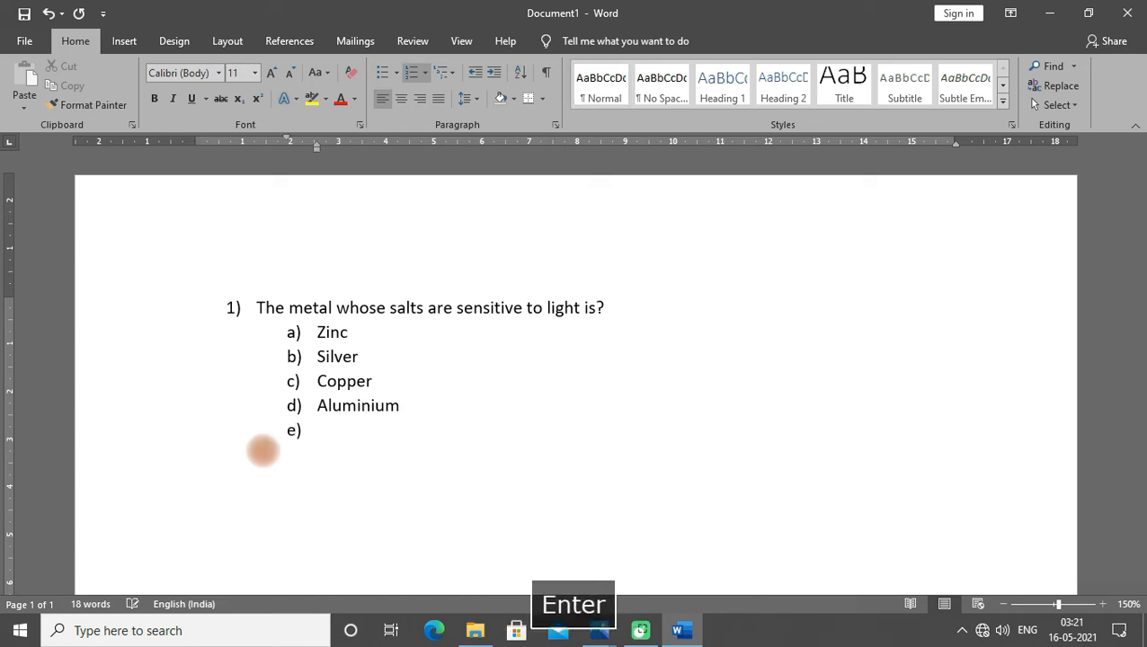
{"action": "key", "text": "Return"}
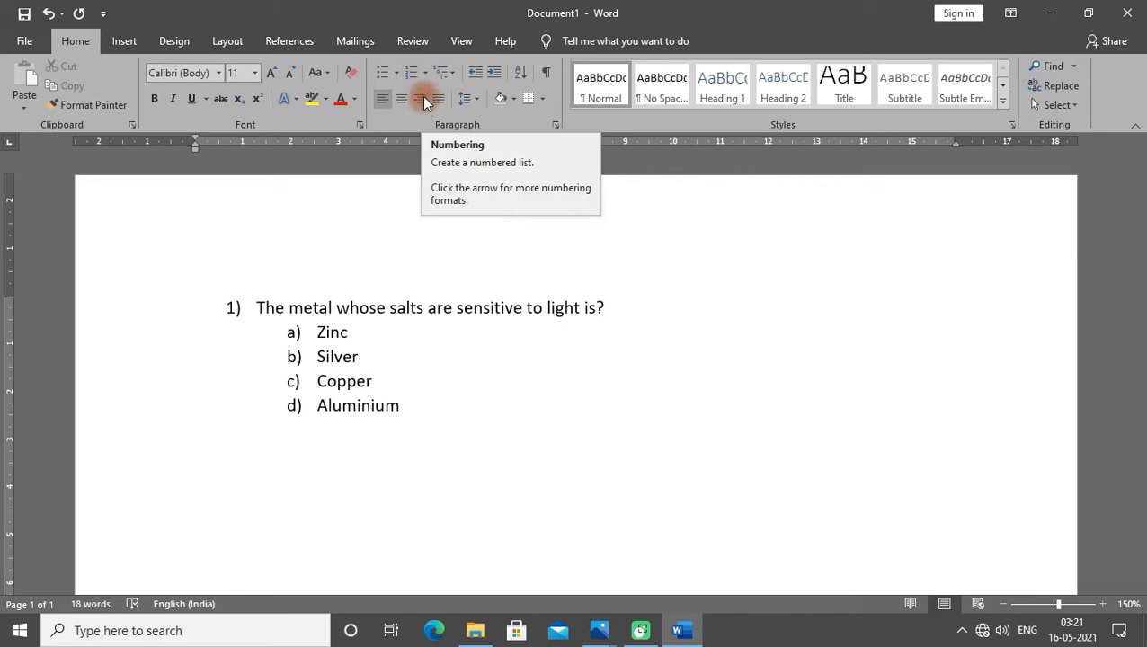
{"action": "left_click", "coordinate": [426, 73]}
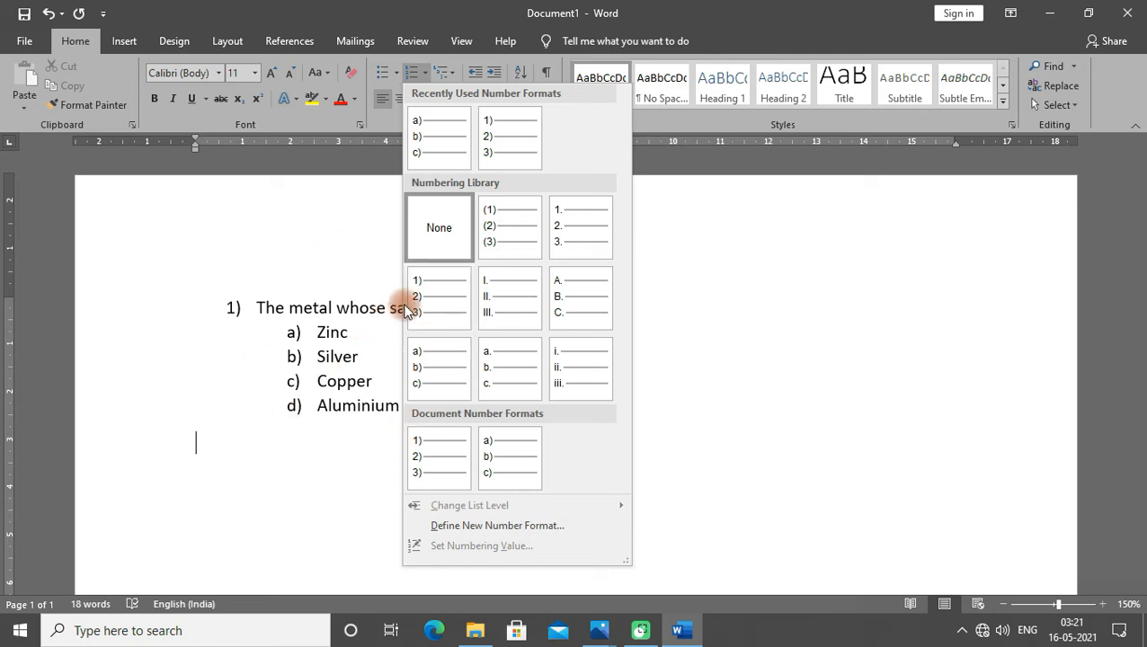
{"action": "left_click", "coordinate": [501, 142]}
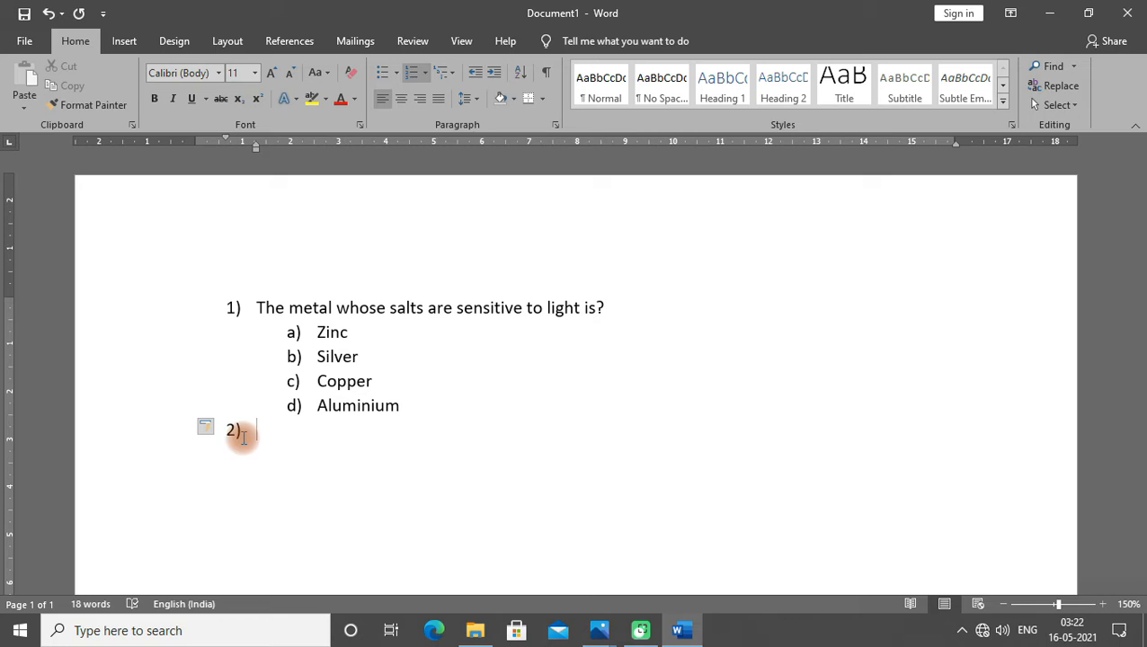
- Enter the second question "Tsunamis are not caused by:"
{"action": "type", "text": "tsunamis "}
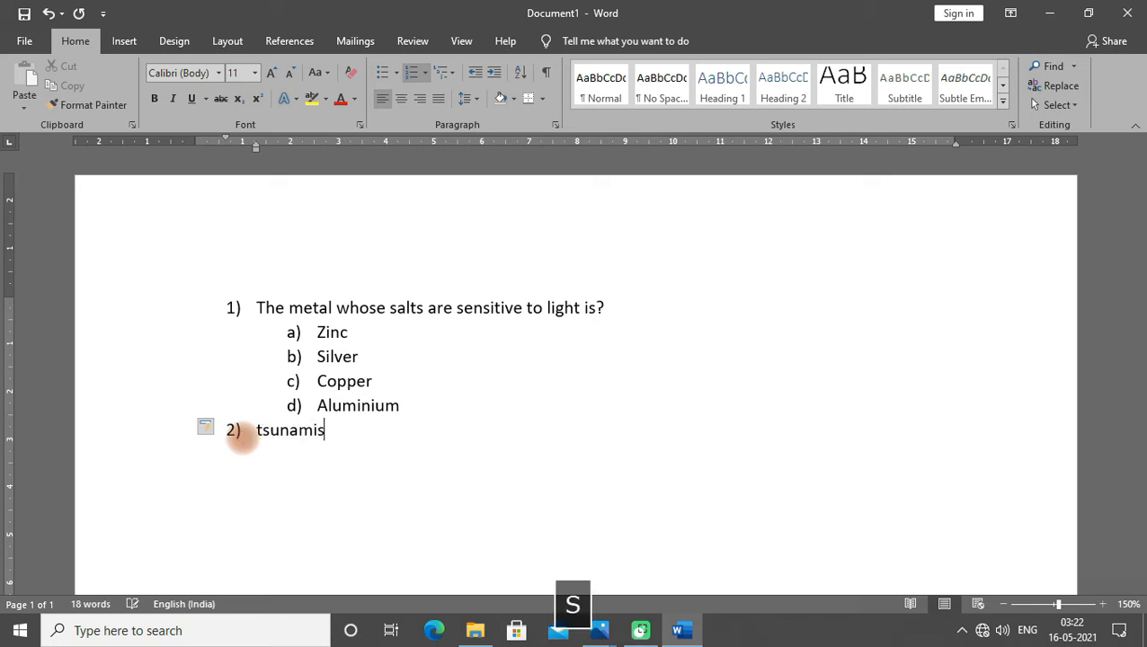
{"action": "type", "text": "are not c"}
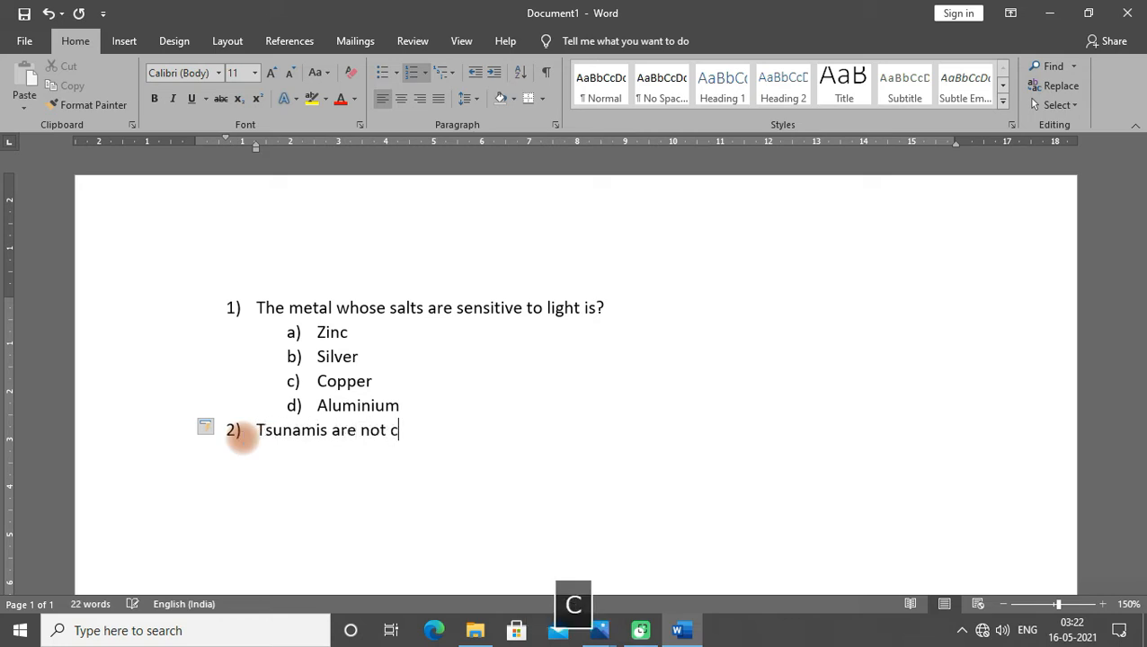
{"action": "type", "text": "aused by"}
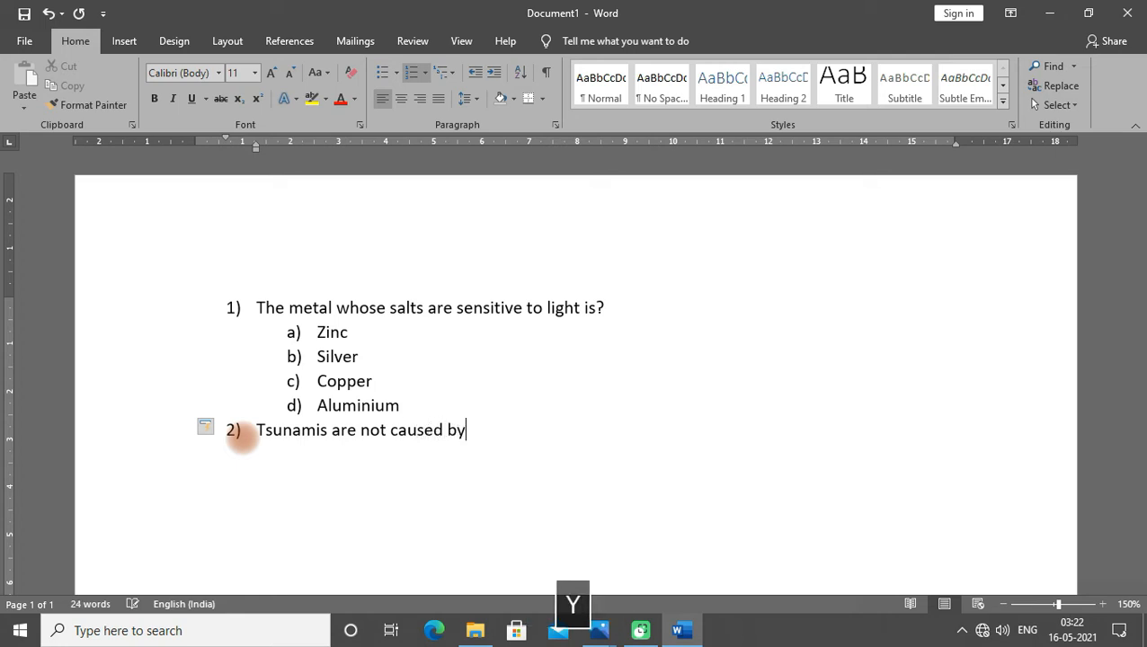
{"action": "type", "text": ":"}
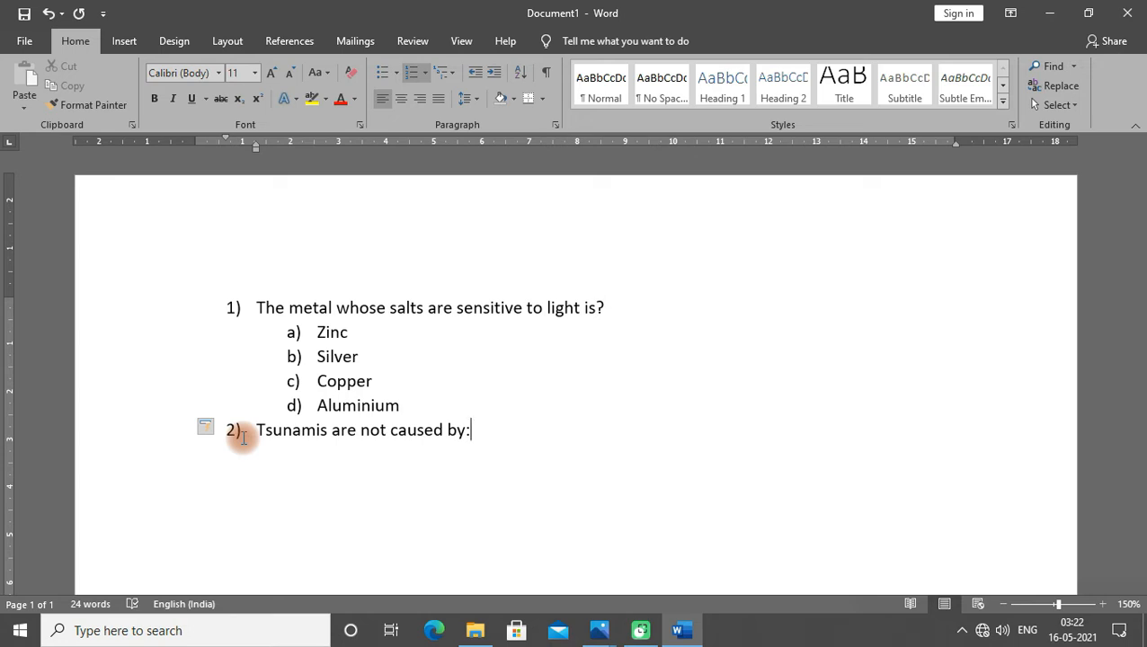
- Start a new line, remove its numbering and apply the "a)" numbering format as an indented answer list
{"action": "key", "text": "Return"}
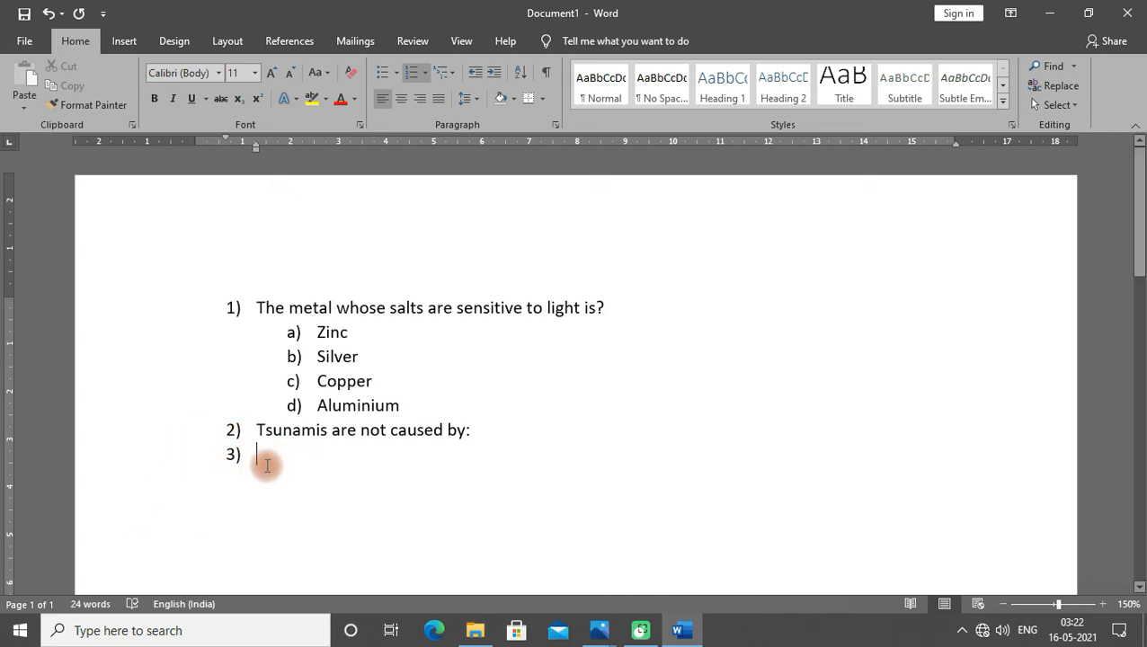
{"action": "key", "text": "BackSpace"}
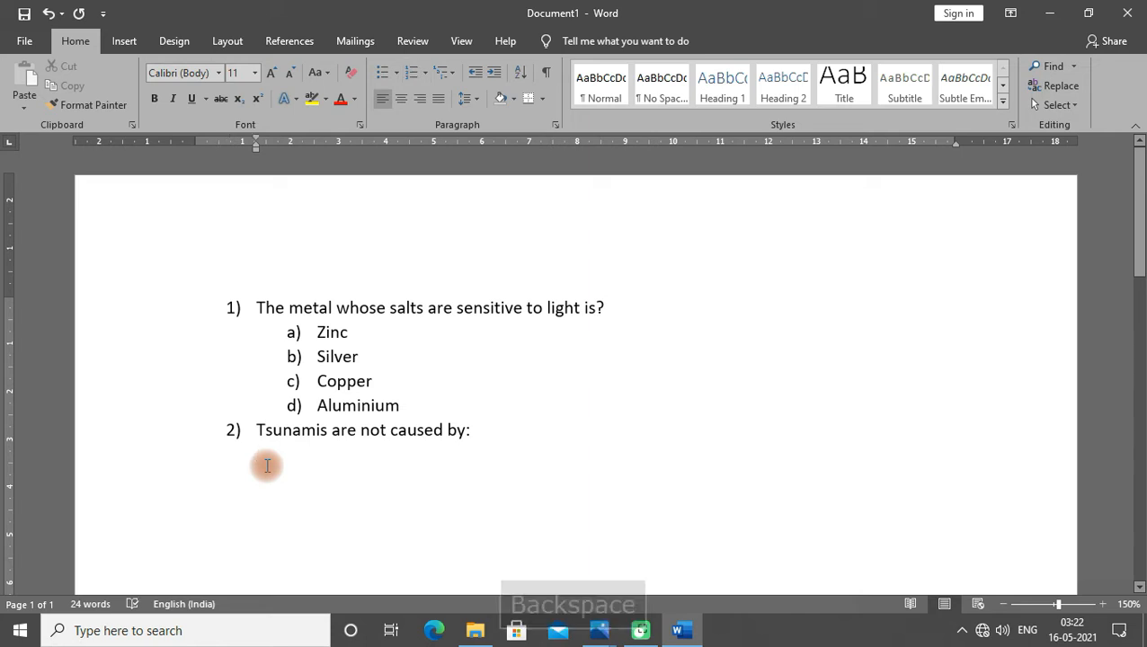
{"action": "left_click", "coordinate": [423, 73]}
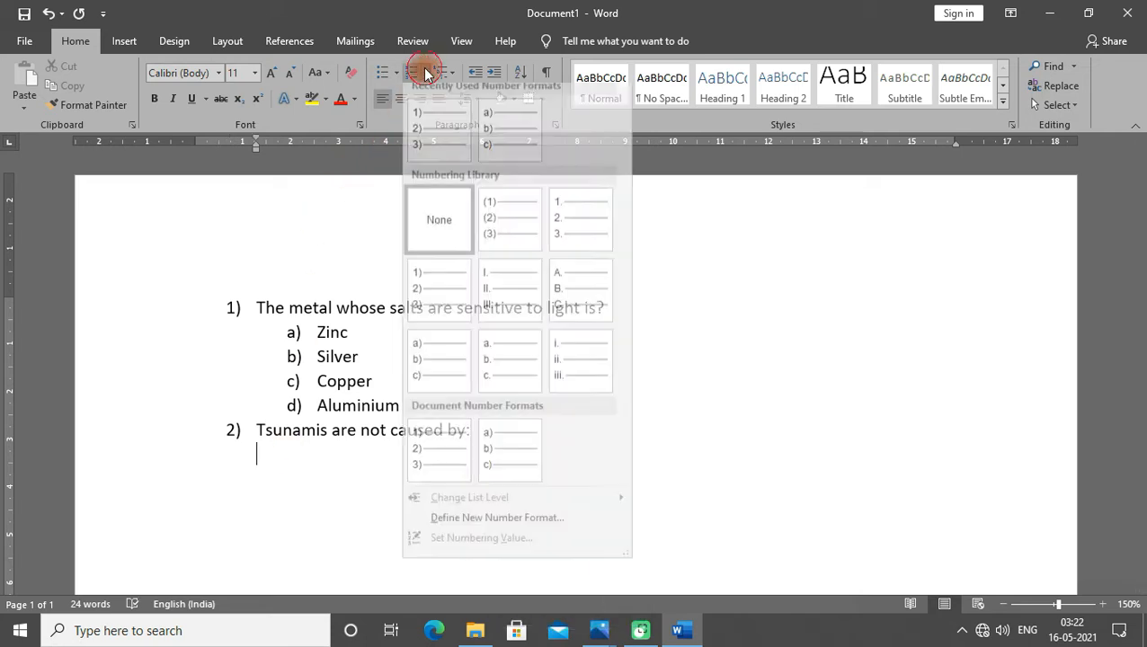
{"action": "left_click", "coordinate": [424, 386]}
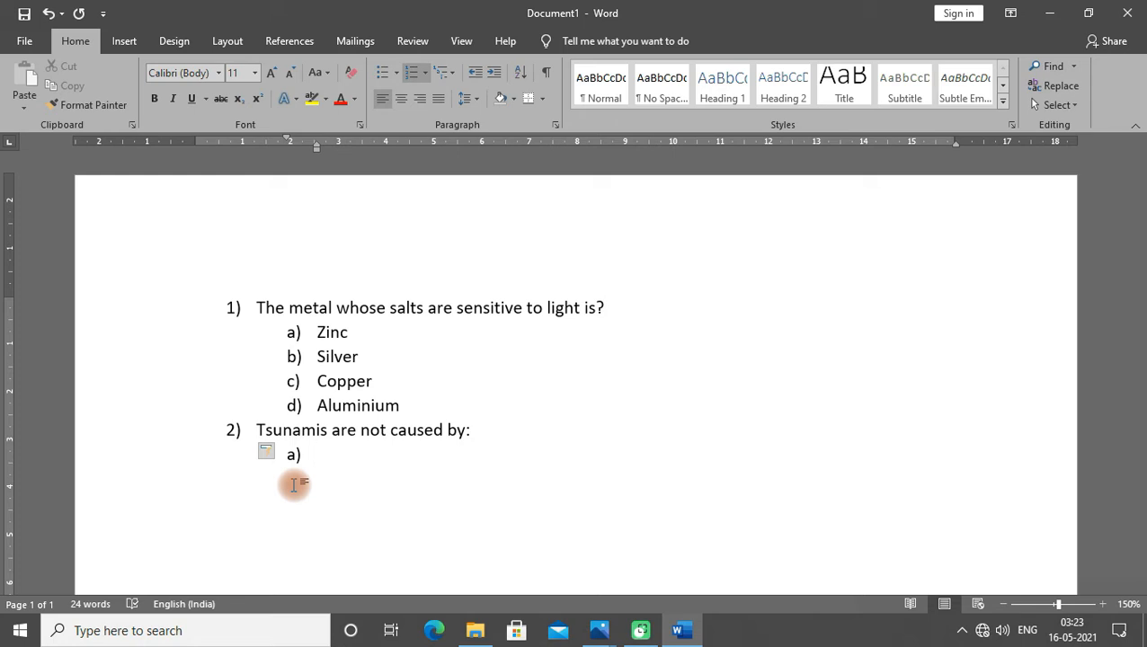
- Enter the answer options Hurricanes, Earthquakes, Undersea landslides and Volcanic eruptions as items a) to d), then end the list
{"action": "type", "text": "hu"}
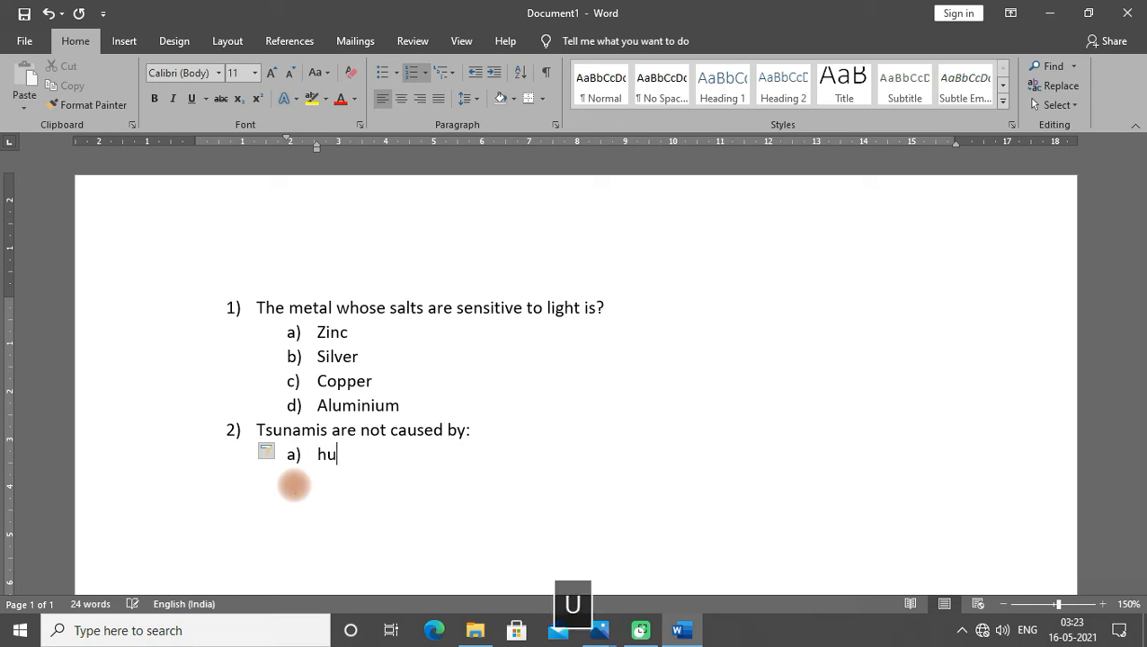
{"action": "type", "text": "rricanes"}
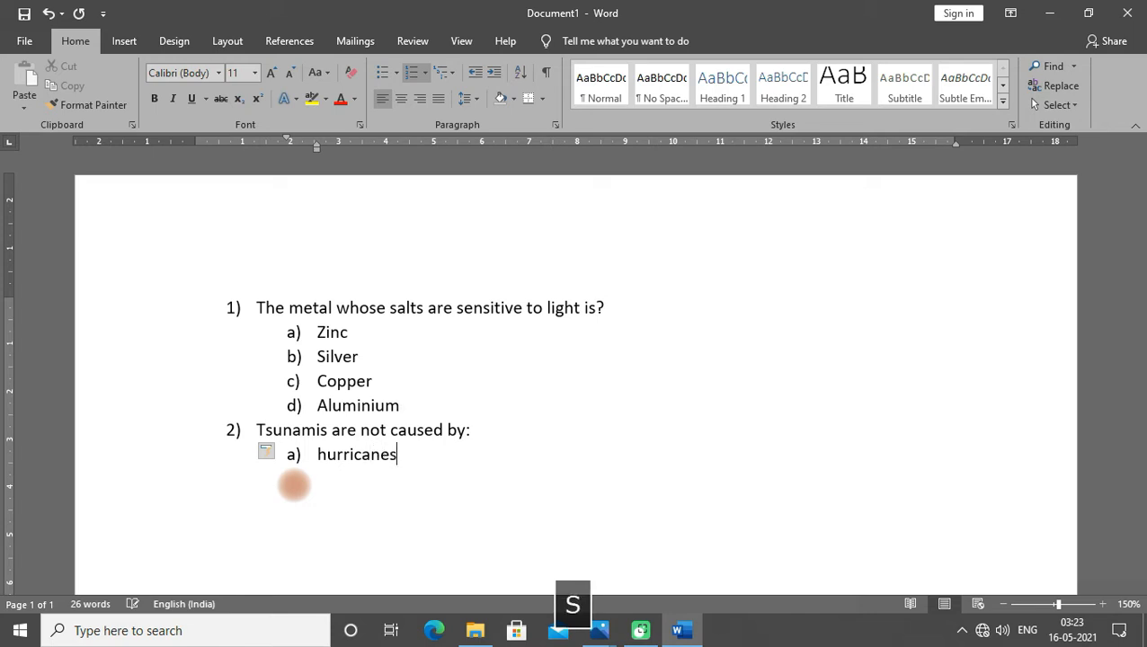
{"action": "key", "text": "Return"}
{"action": "type", "text": "earthquakes"}
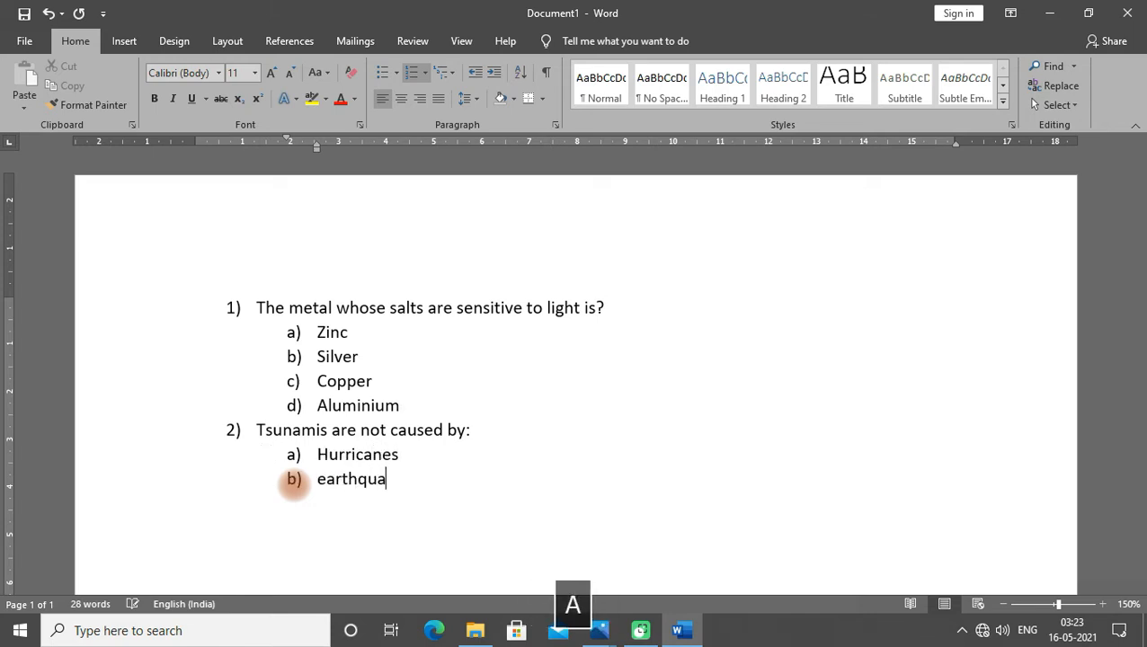
{"action": "key", "text": "Return"}
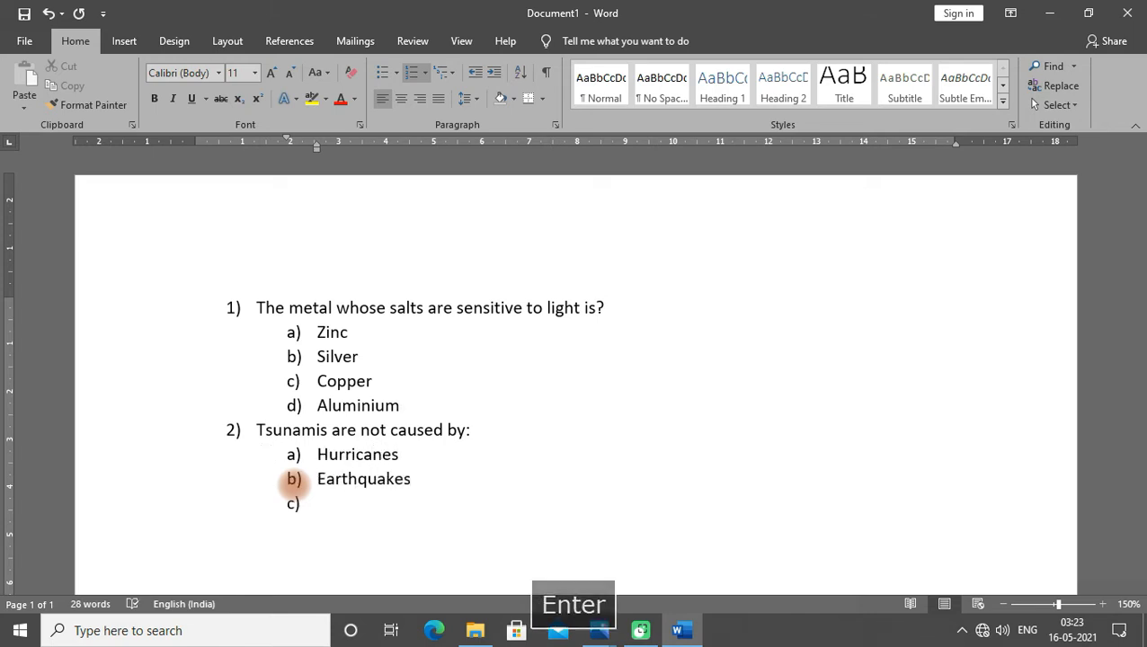
{"action": "type", "text": "undersea"}
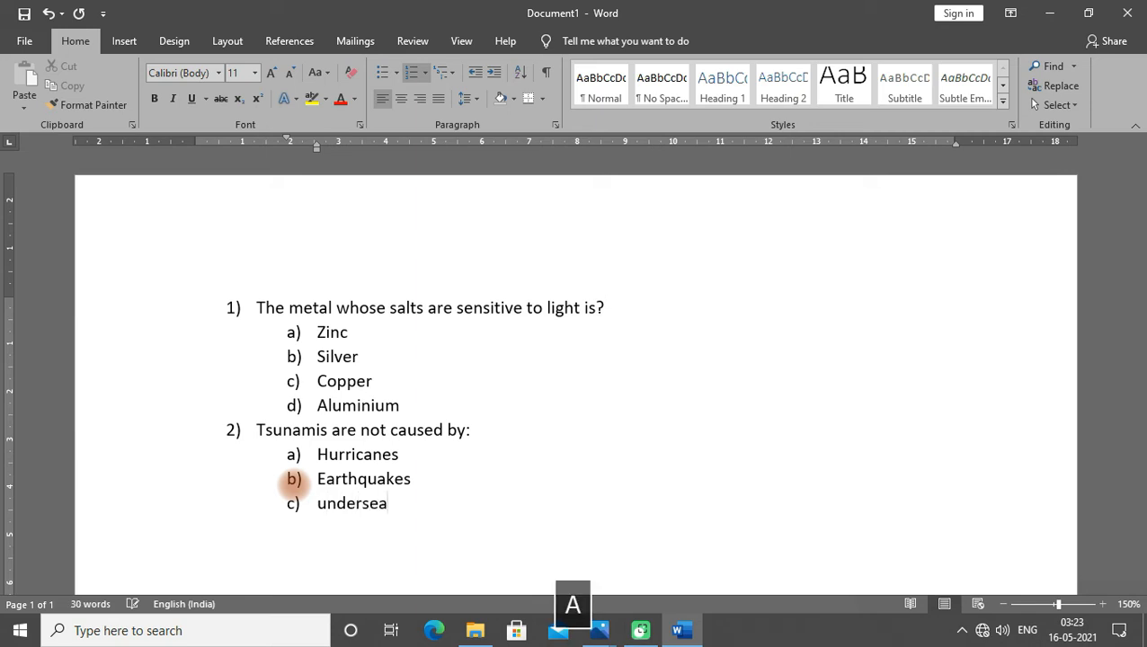
{"action": "type", "text": " landslide"}
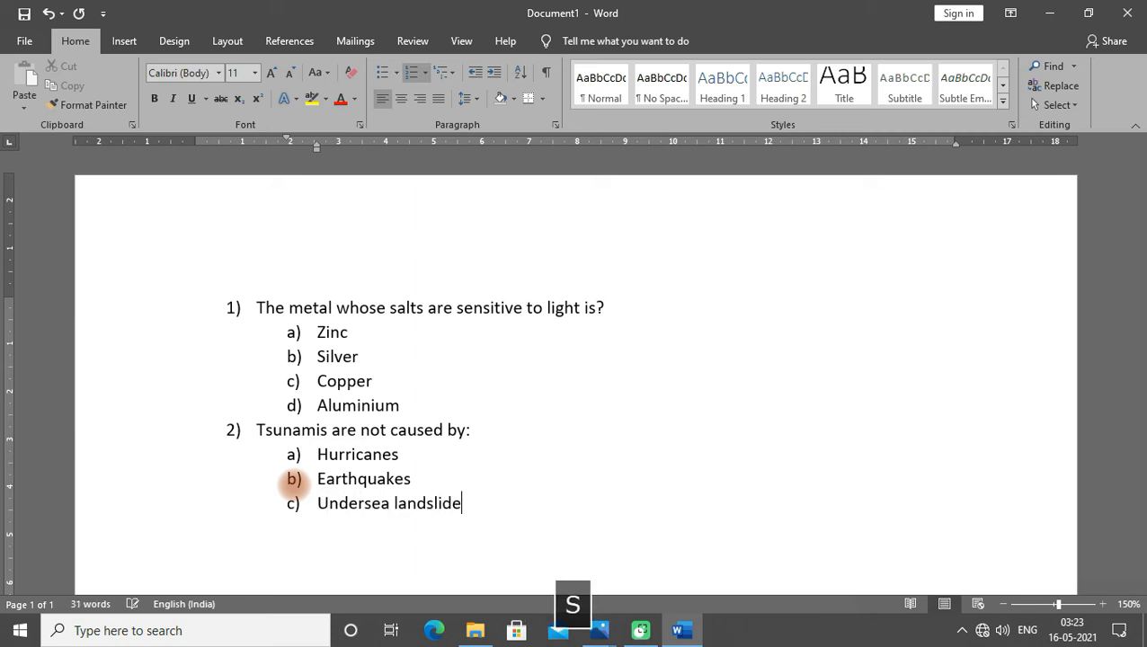
{"action": "type", "text": "s"}
{"action": "key", "text": "Return"}
{"action": "type", "text": "volcan"}
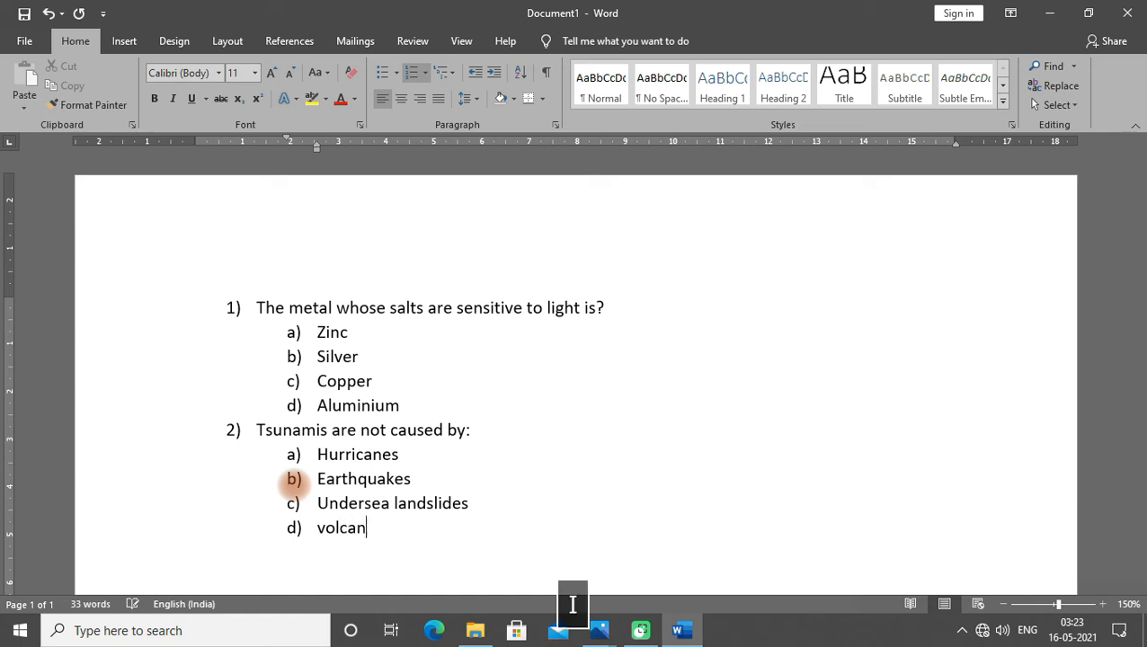
{"action": "type", "text": "ic er"}
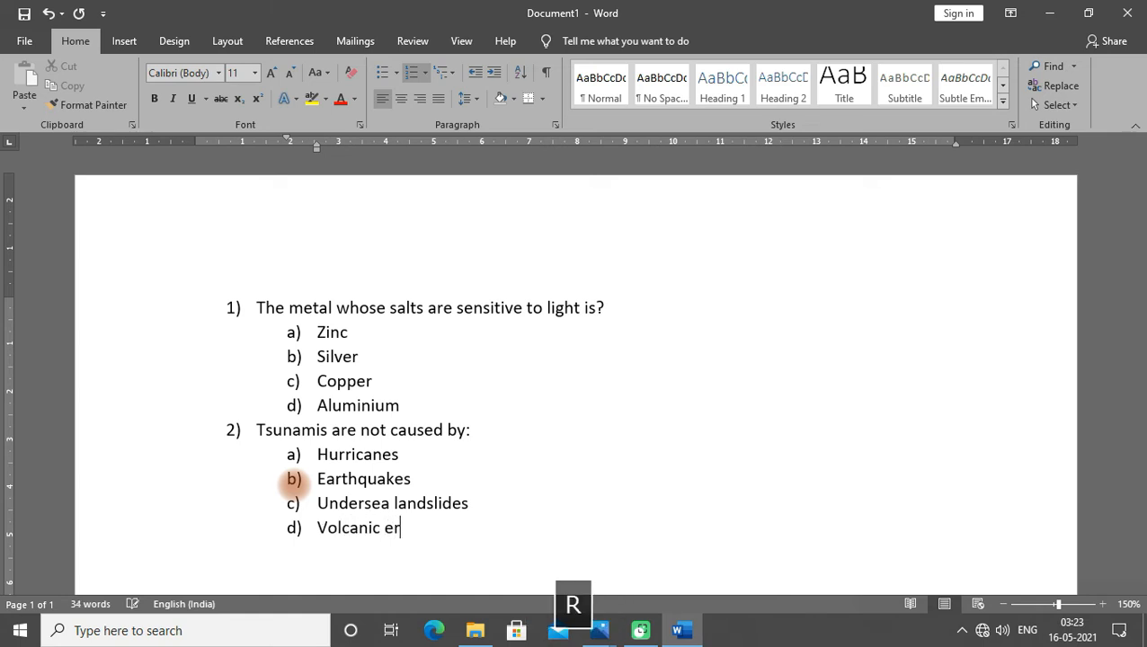
{"action": "type", "text": "uptions"}
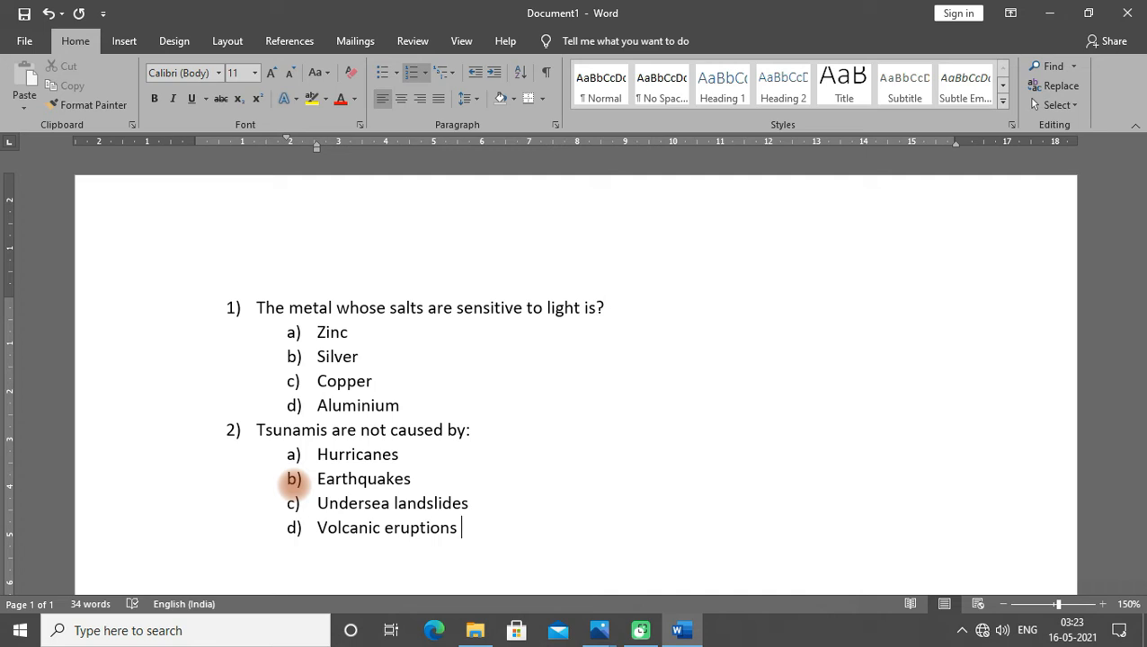
{"action": "key", "text": "Return"}
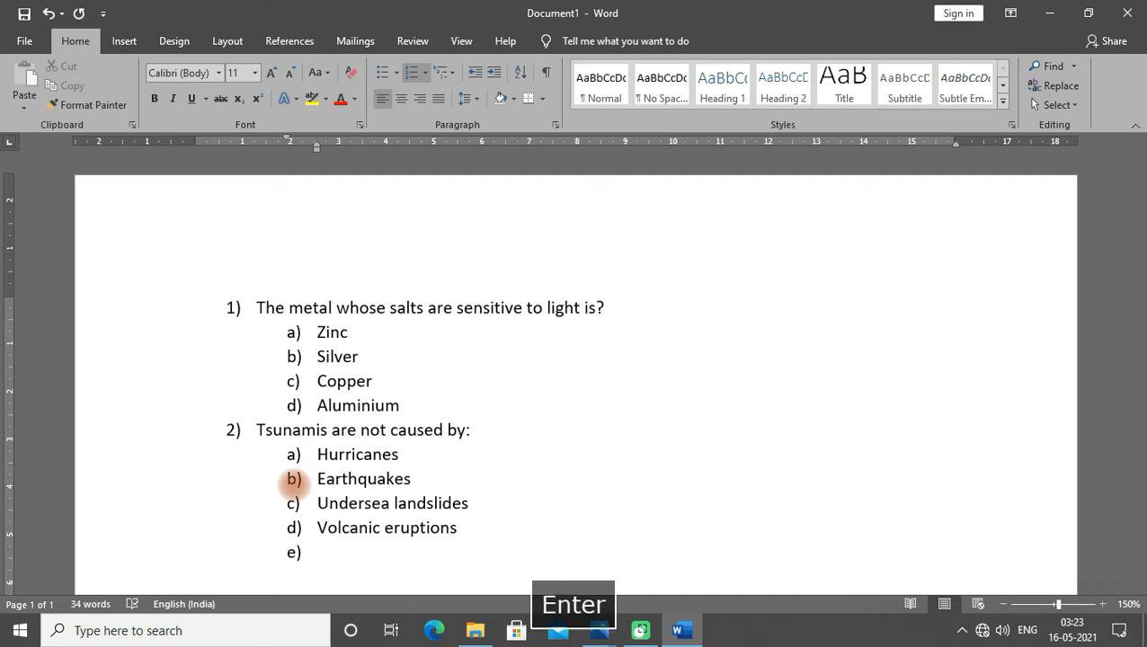
{"action": "key", "text": "Return"}
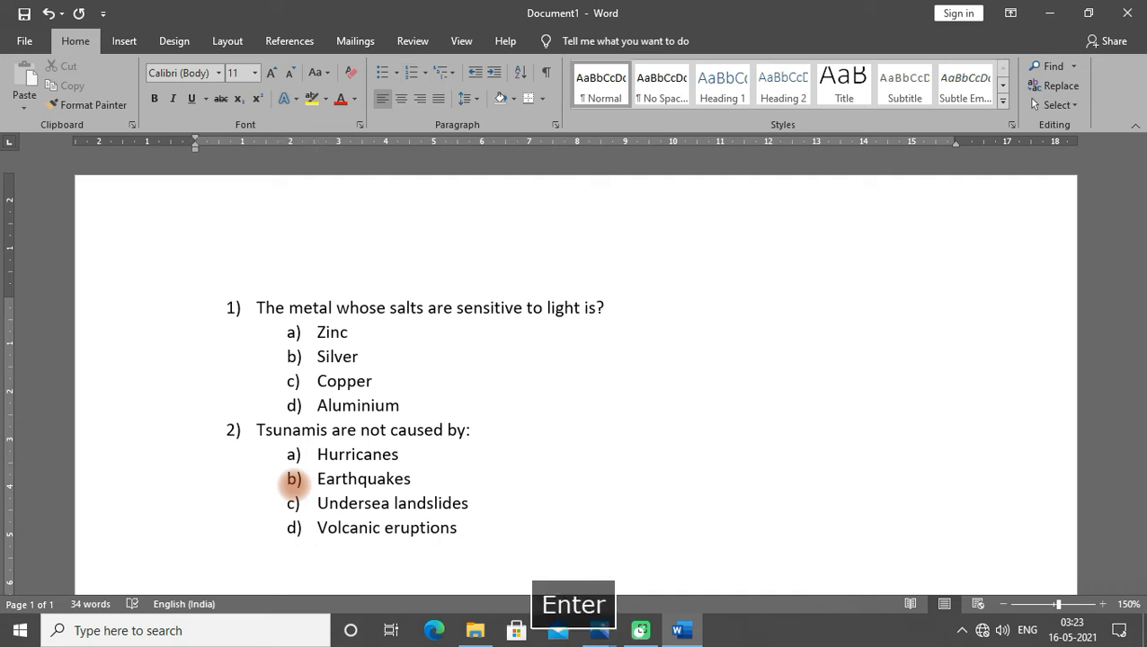
- Select the entire quiz text and delete it
{"action": "scroll", "coordinate": [396, 440], "scroll_direction": "down", "scroll_amount": 3}
{"action": "scroll", "coordinate": [368, 395], "scroll_direction": "up", "scroll_amount": 3}
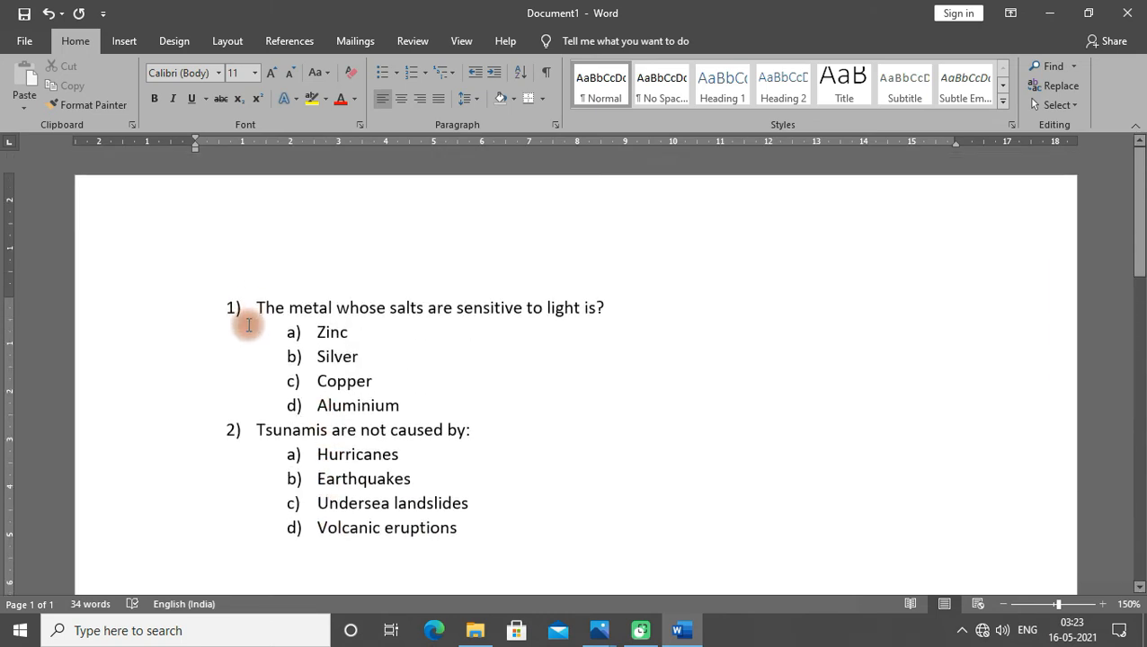
{"action": "scroll", "coordinate": [397, 432], "scroll_direction": "down", "scroll_amount": 1}
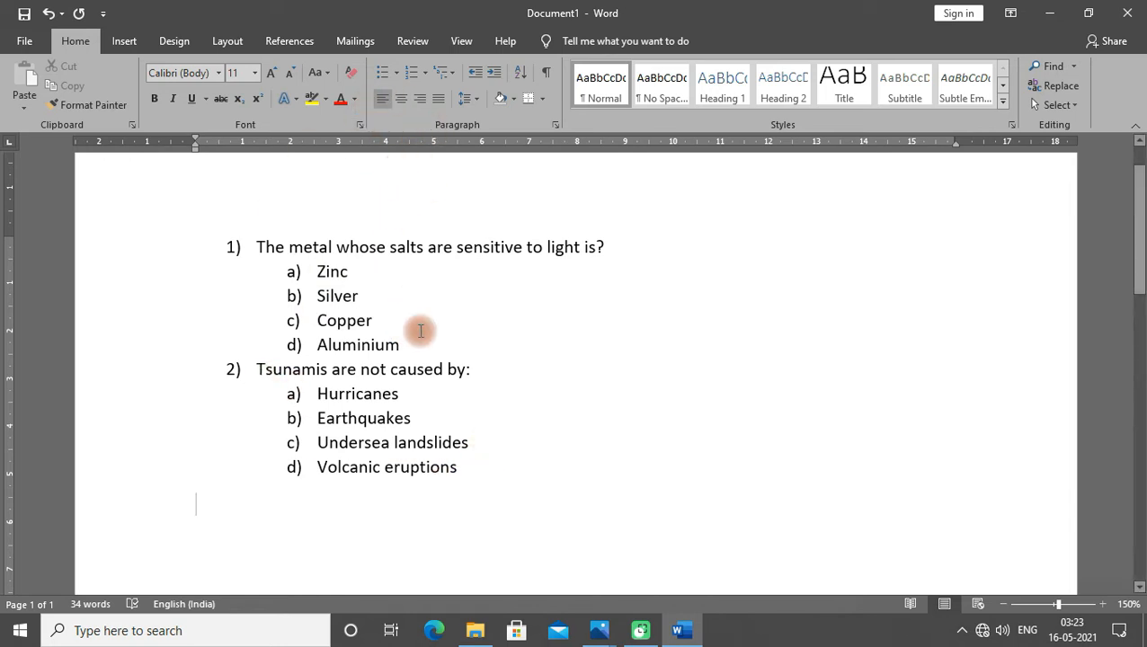
{"action": "left_click_drag", "start_coordinate": [492, 496], "coordinate": [175, 251]}
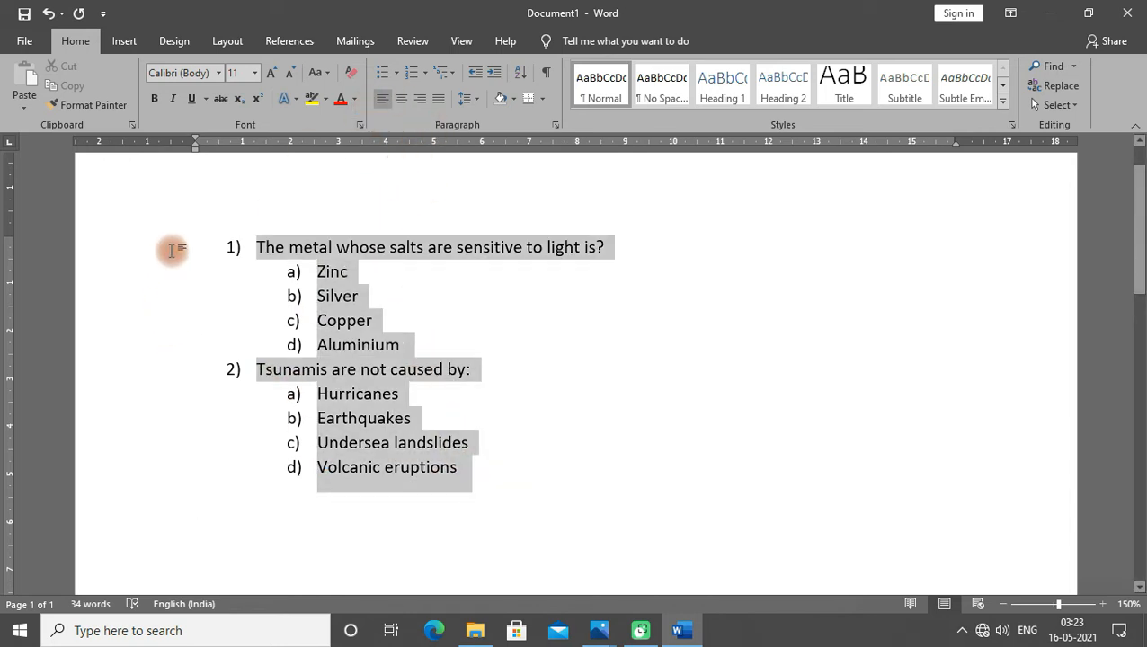
{"action": "left_click", "coordinate": [474, 469]}
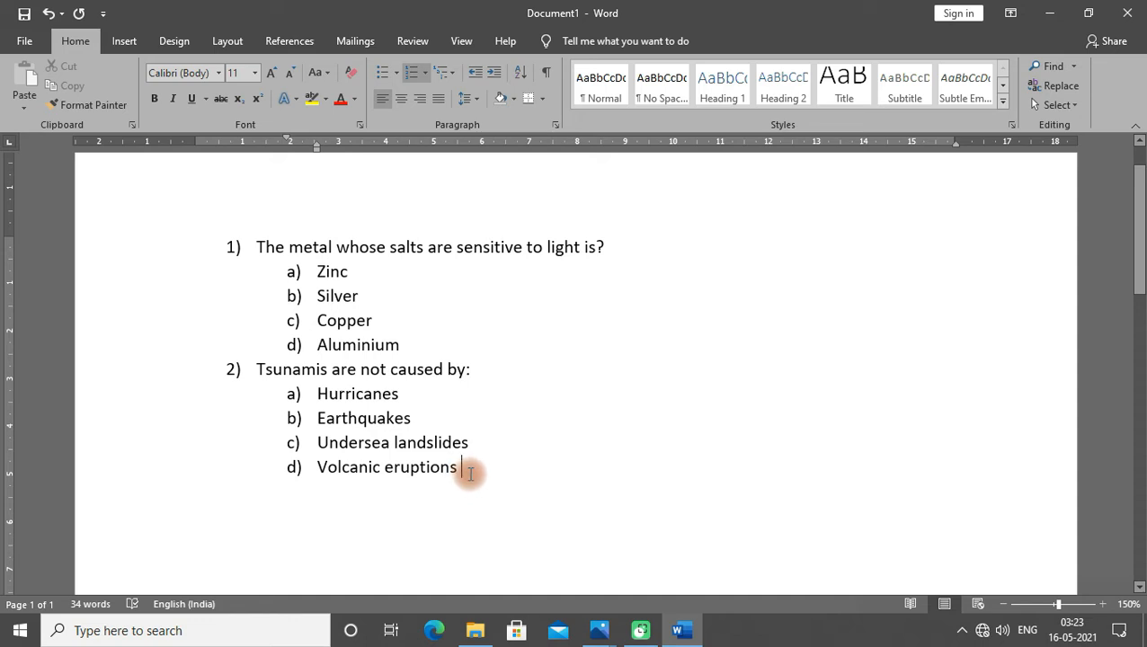
{"action": "left_click_drag", "start_coordinate": [470, 473], "coordinate": [225, 230]}
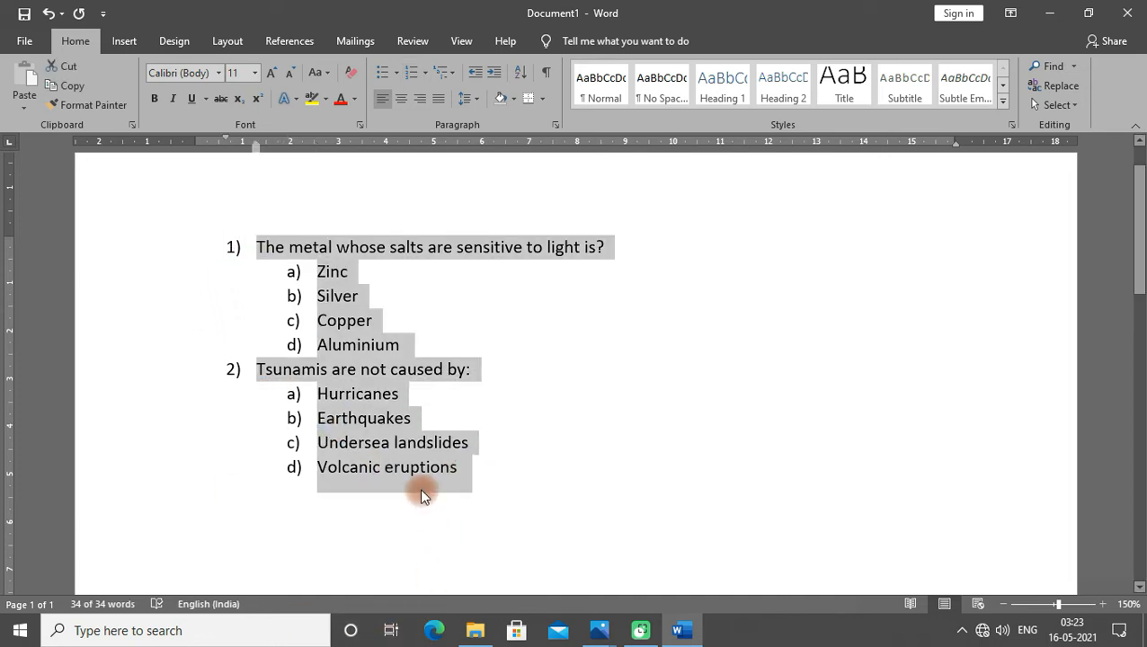
{"action": "key", "text": "BackSpace"}
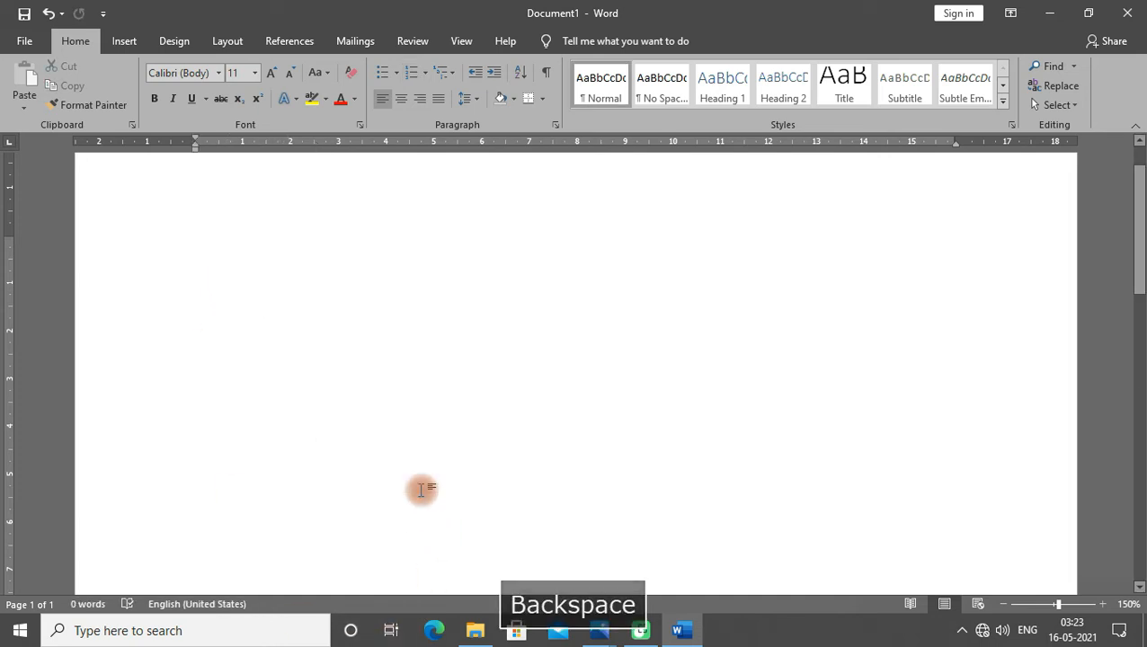
{"action": "scroll", "coordinate": [421, 490], "scroll_direction": "up", "scroll_amount": 1}
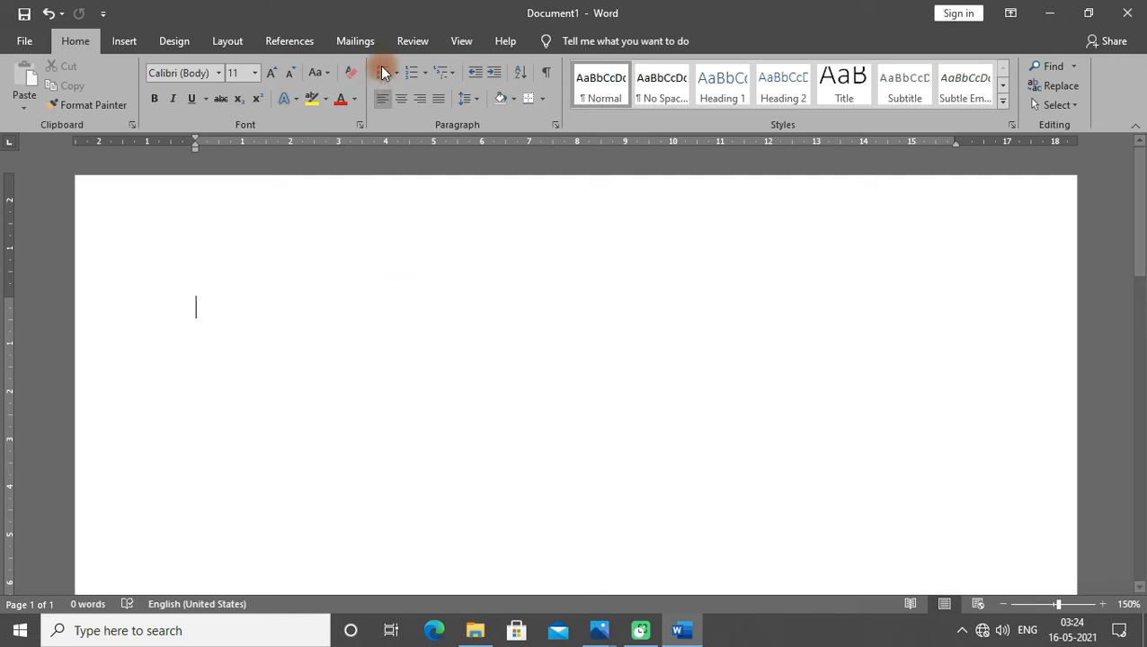
{"action": "left_click", "coordinate": [422, 73]}
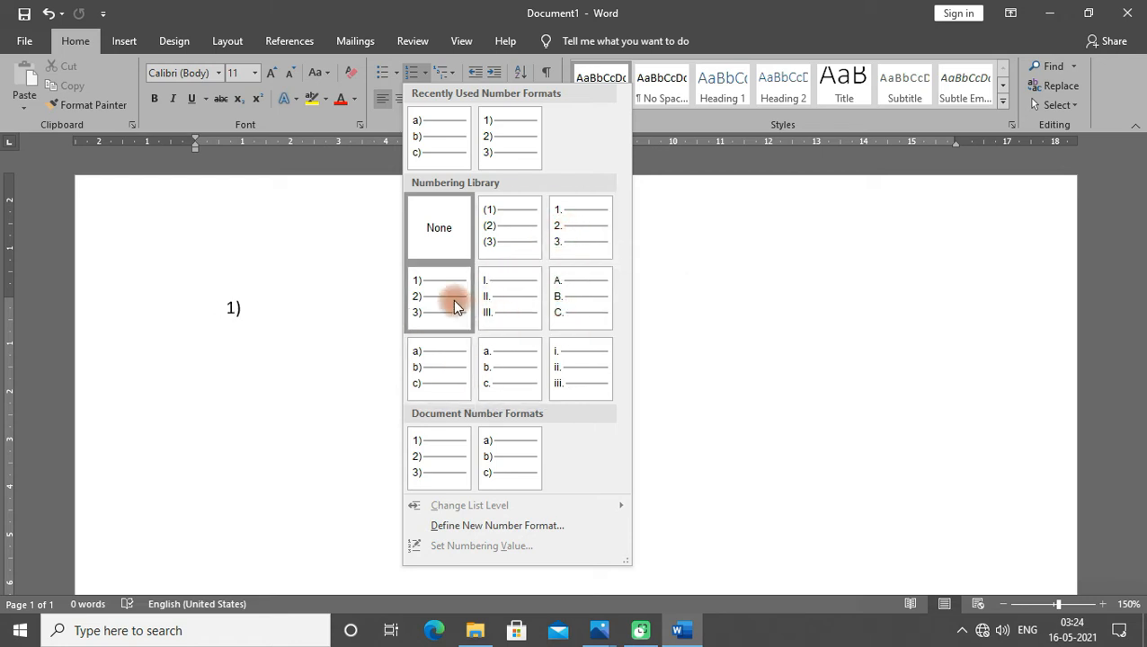
{"action": "left_click", "coordinate": [286, 333]}
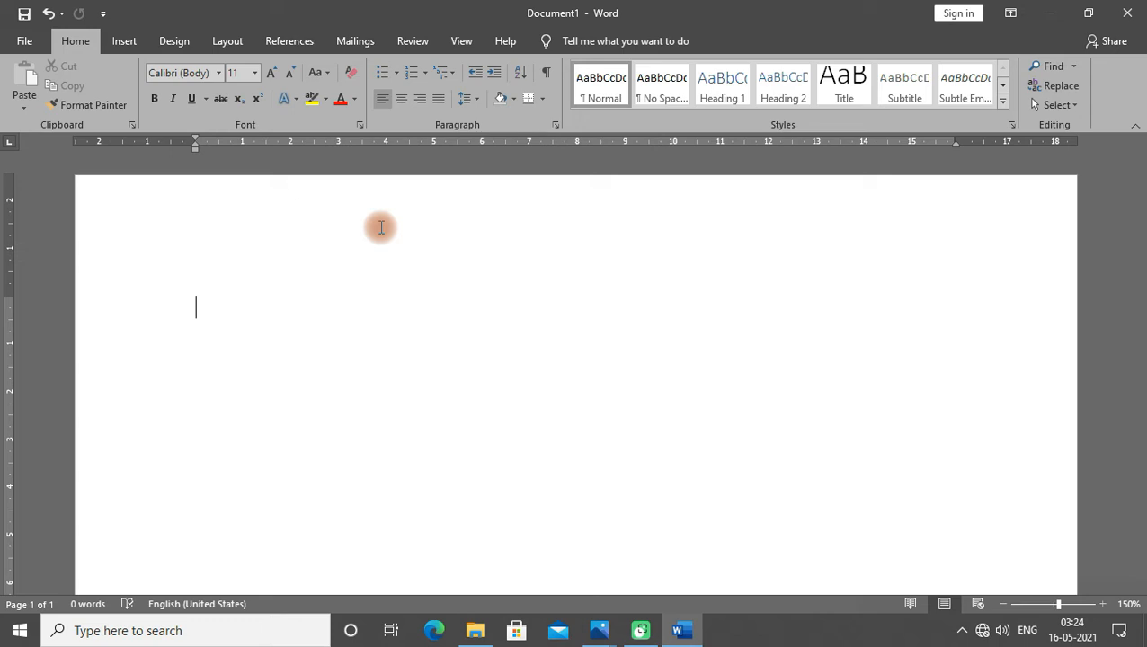
{"action": "type", "text": "1"}
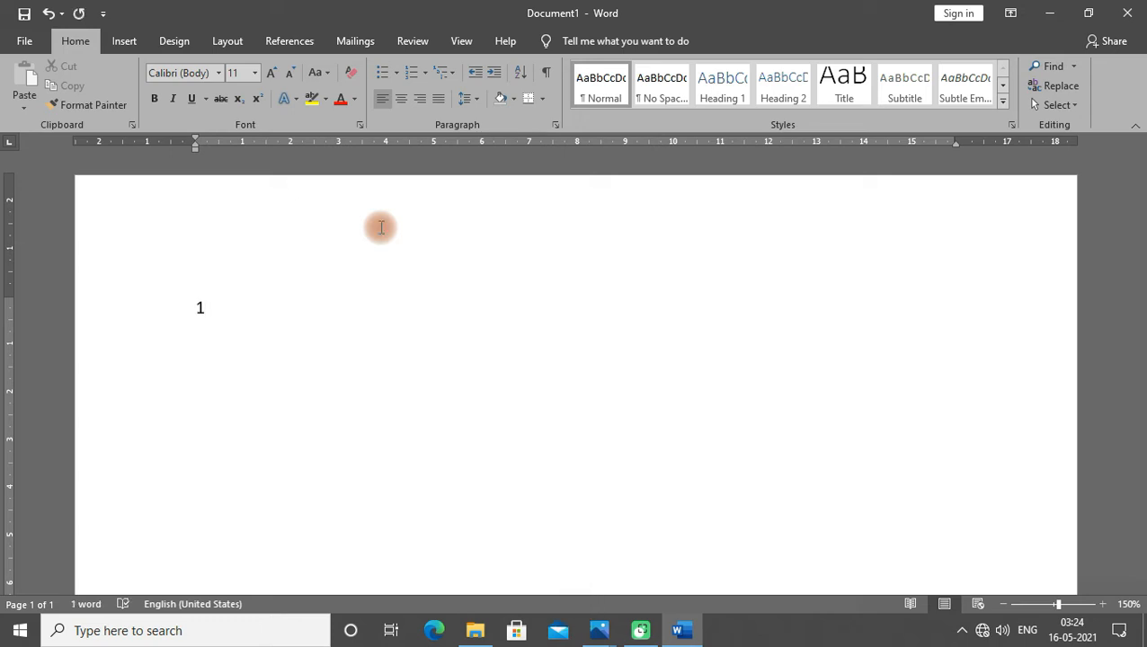
{"action": "type", "text": ")"}
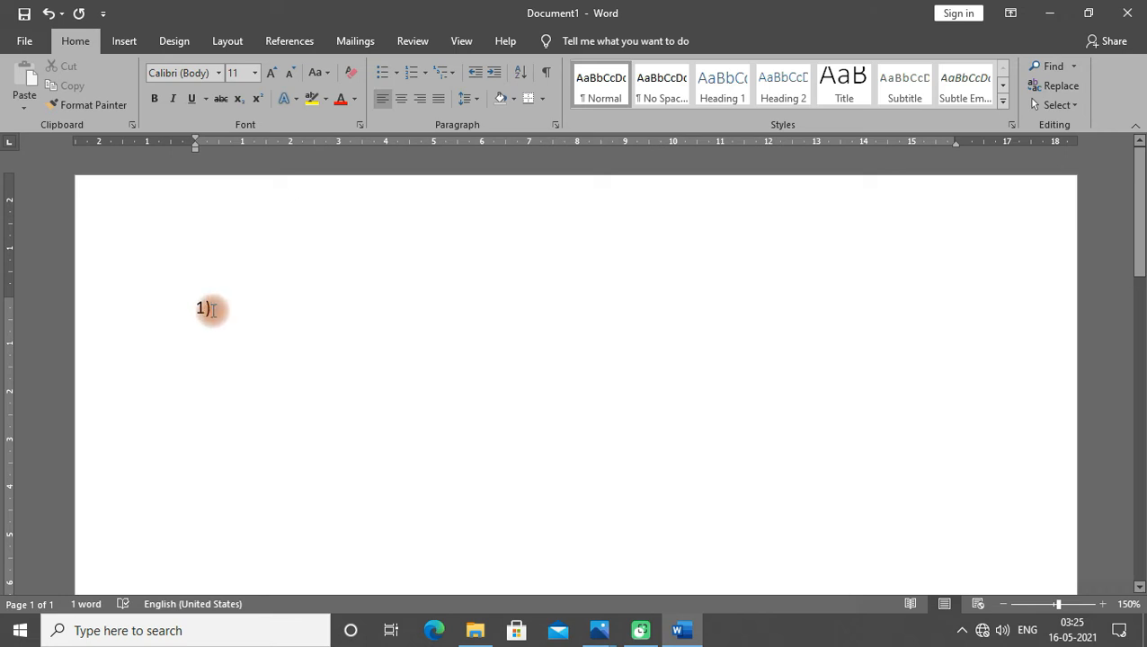
{"action": "key", "text": "space"}
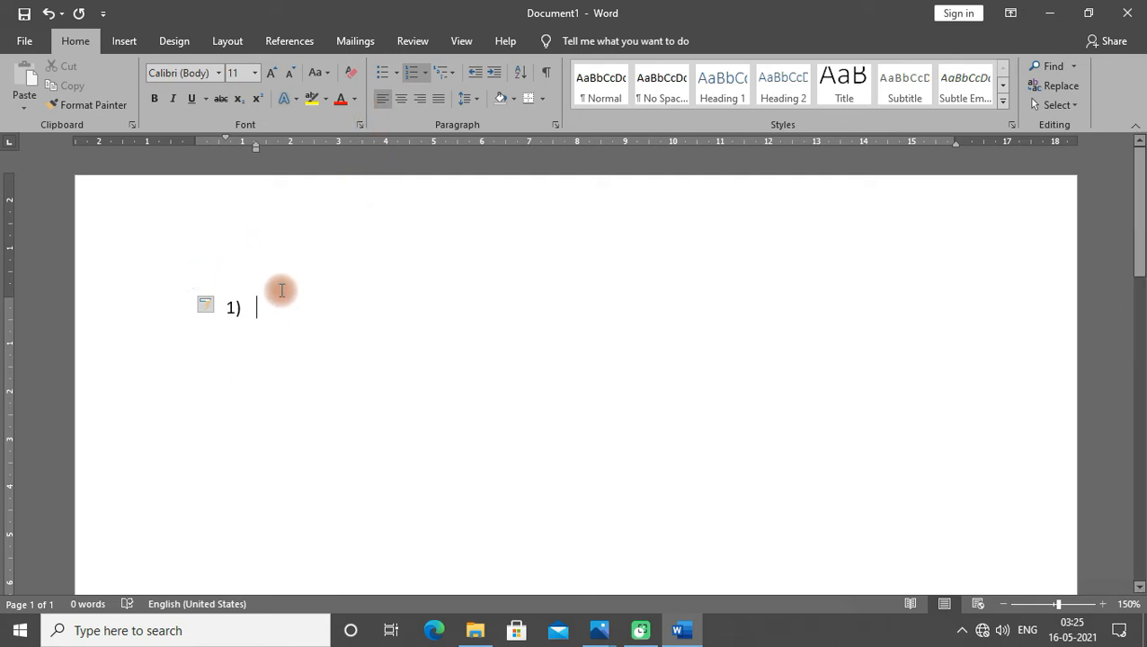
{"action": "key", "text": "BackSpace"}
{"action": "key", "text": "BackSpace"}
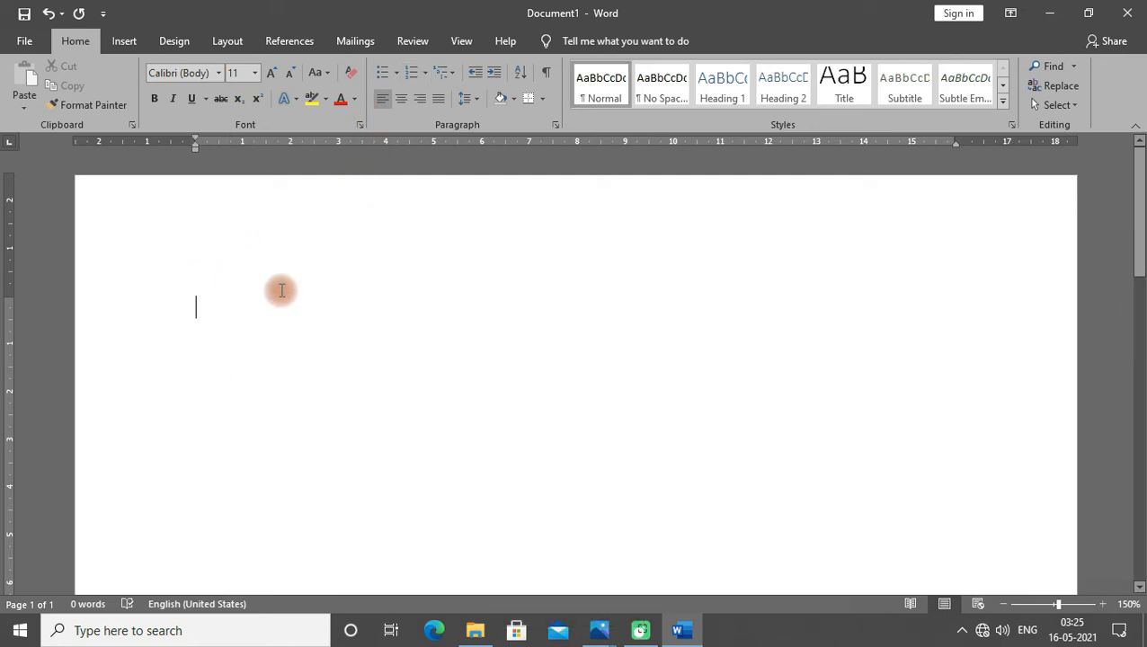
- Start a numbered list and enter the first question "DDT was invented by ?", then start a new line
{"action": "type", "text": "1)"}
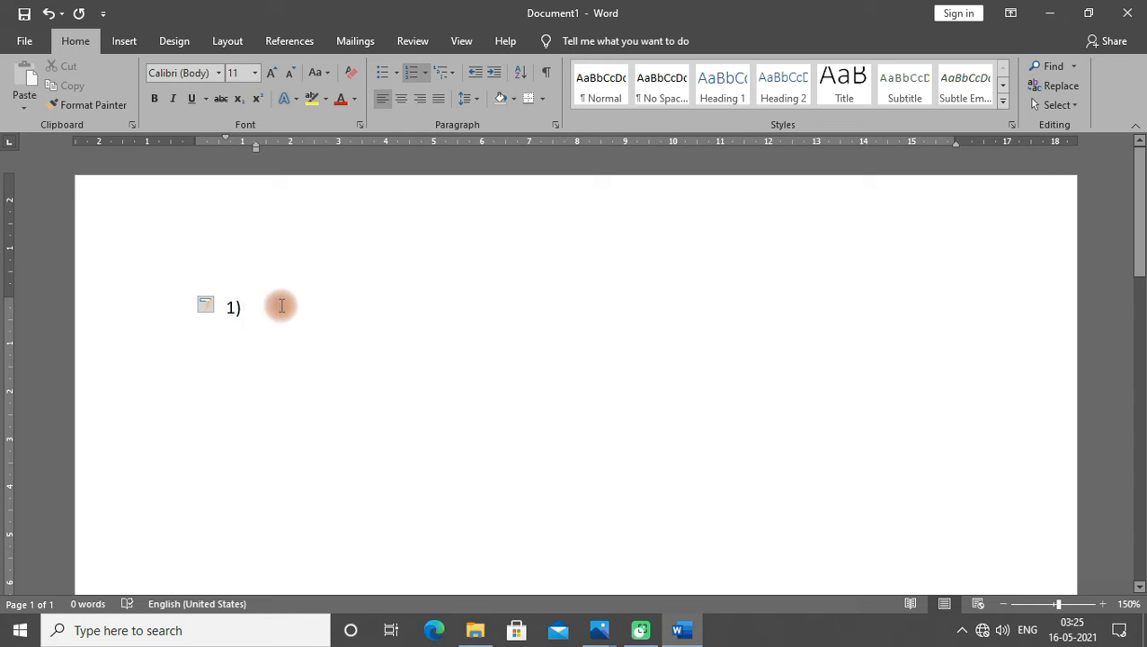
{"action": "type", "text": "DDT w"}
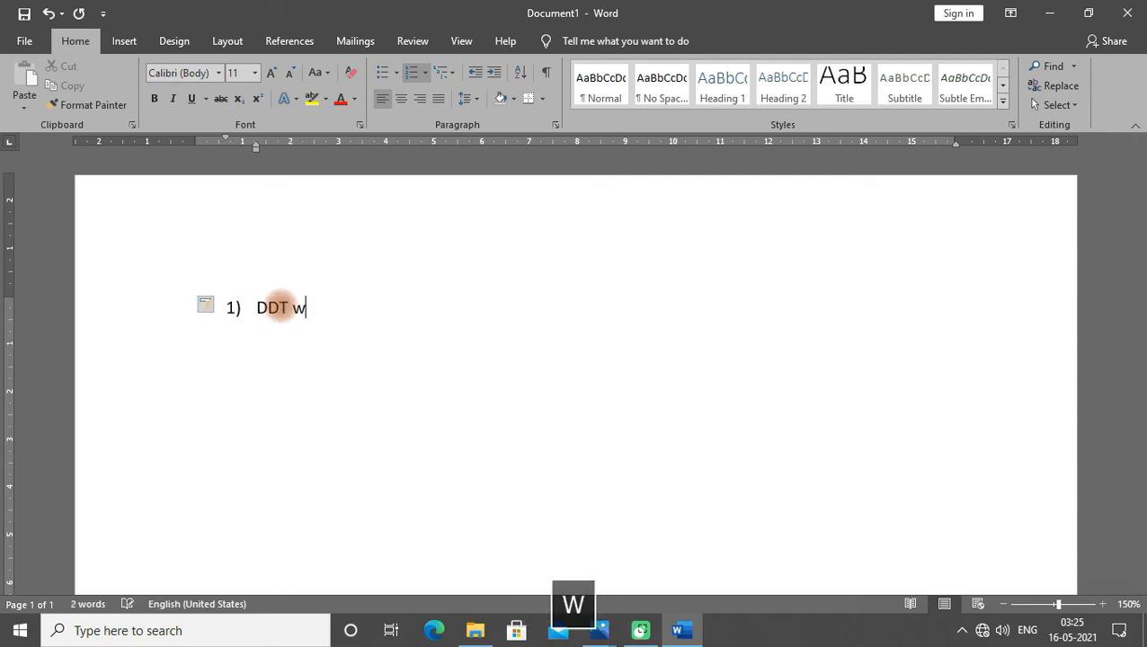
{"action": "type", "text": "as invented "}
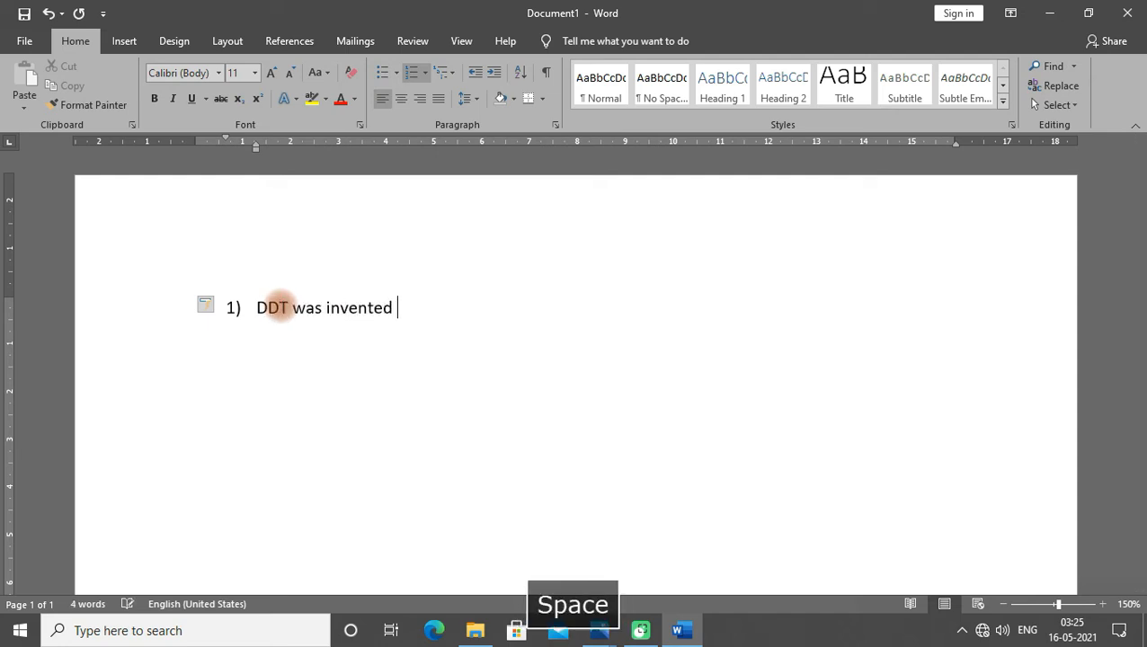
{"action": "type", "text": "by ?"}
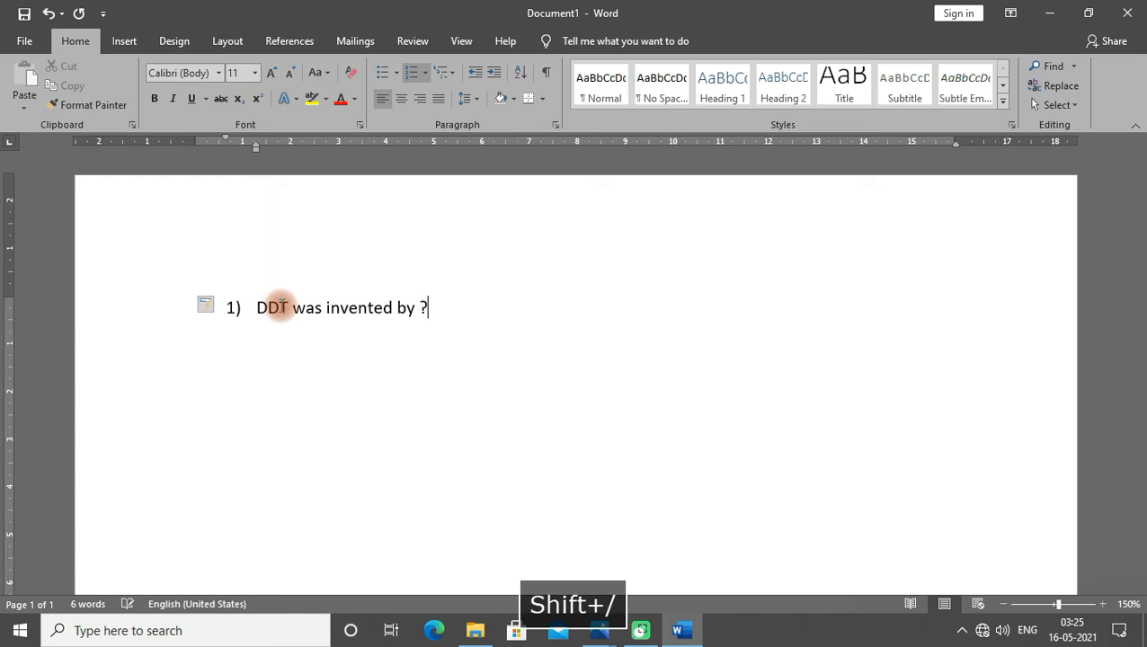
{"action": "key", "text": "Return"}
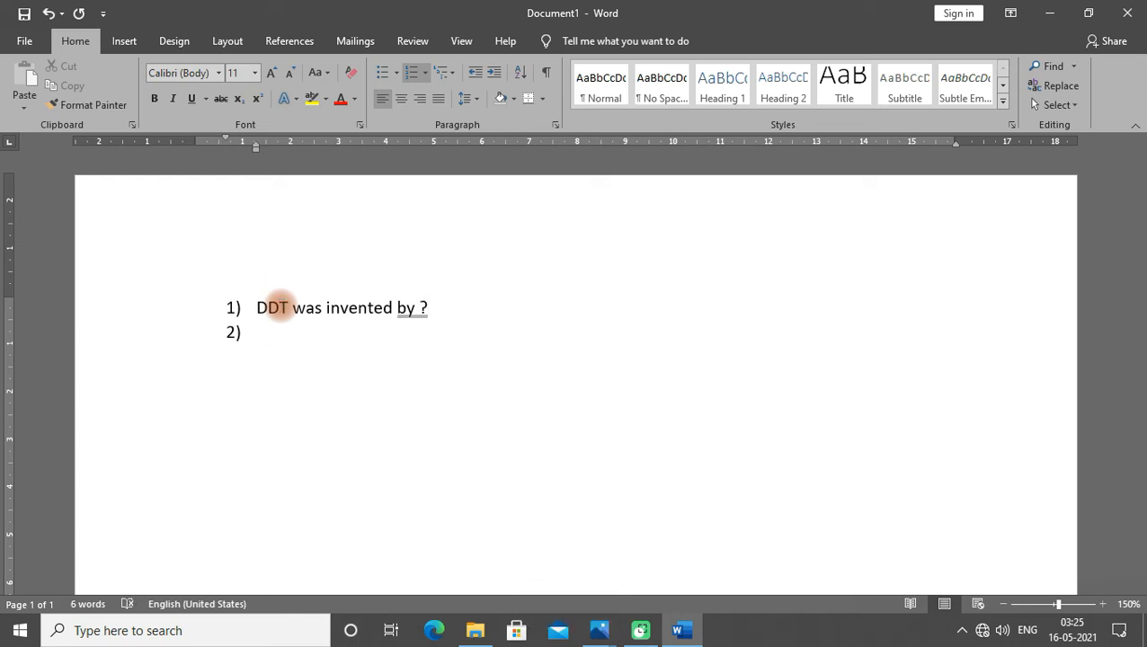
- Apply the grammar suggestion to correct the question's ending to "by?"
{"action": "right_click", "coordinate": [409, 309]}
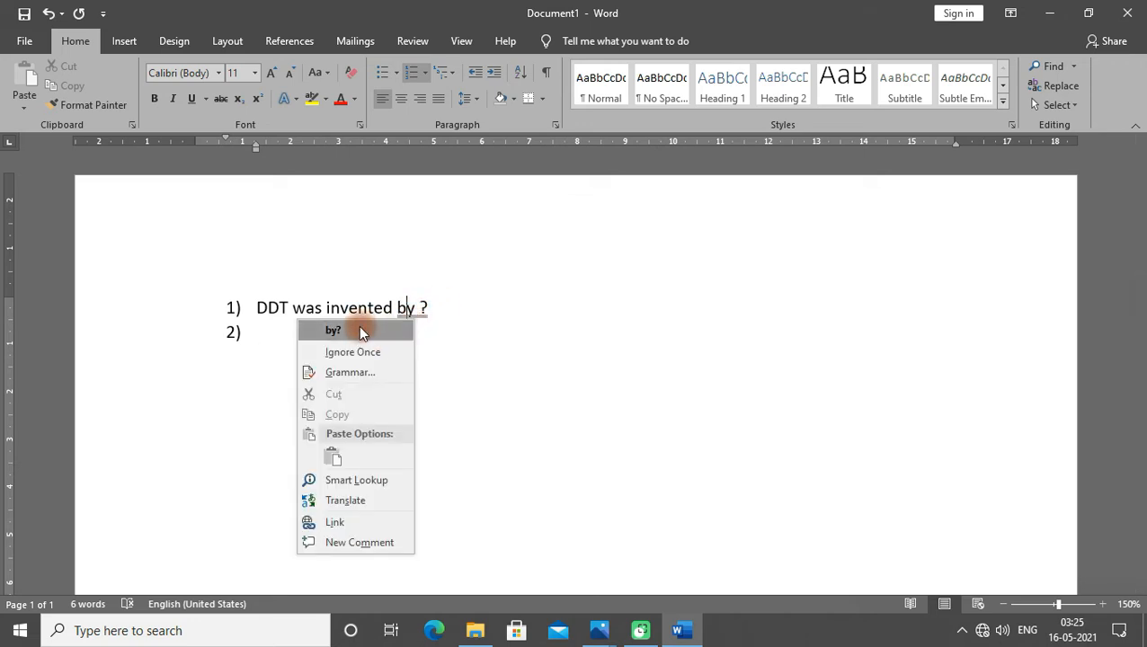
{"action": "left_click", "coordinate": [359, 330]}
{"action": "left_click", "coordinate": [310, 332]}
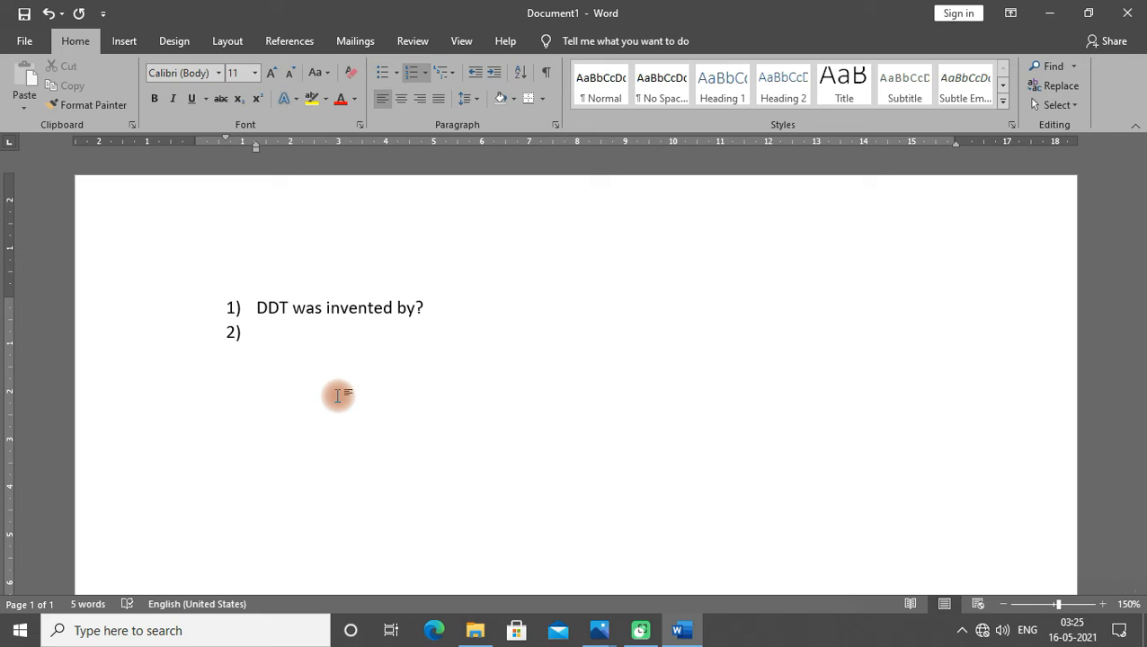
- Remove the numbering from the new line below the question
{"action": "key", "text": "BackSpace"}
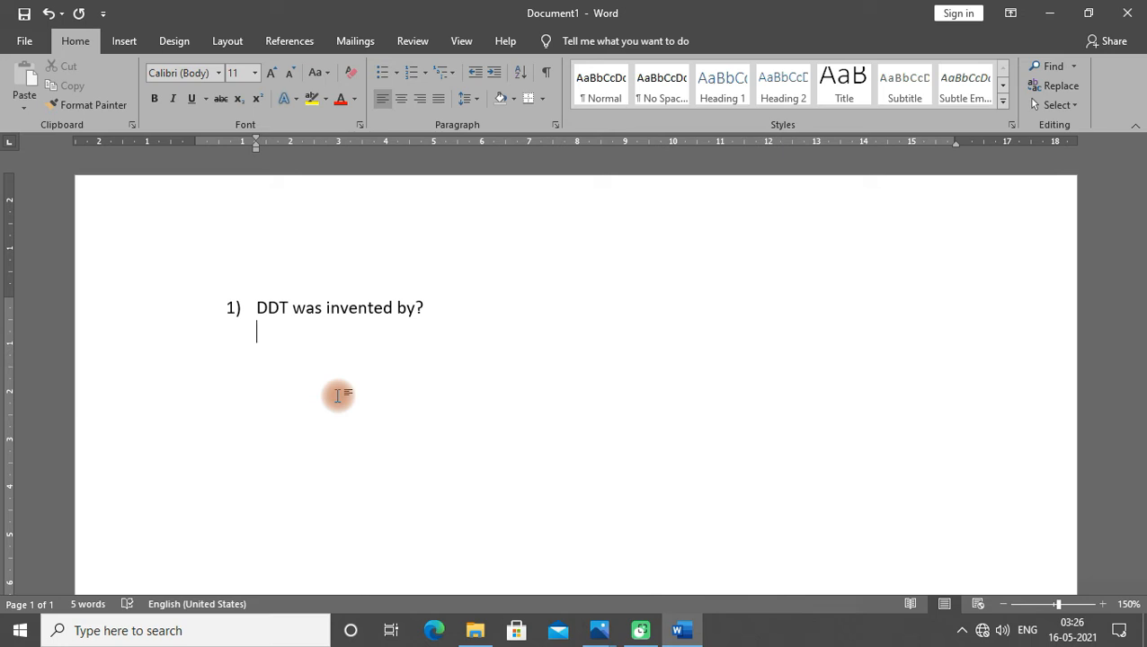
{"action": "left_click", "coordinate": [426, 73]}
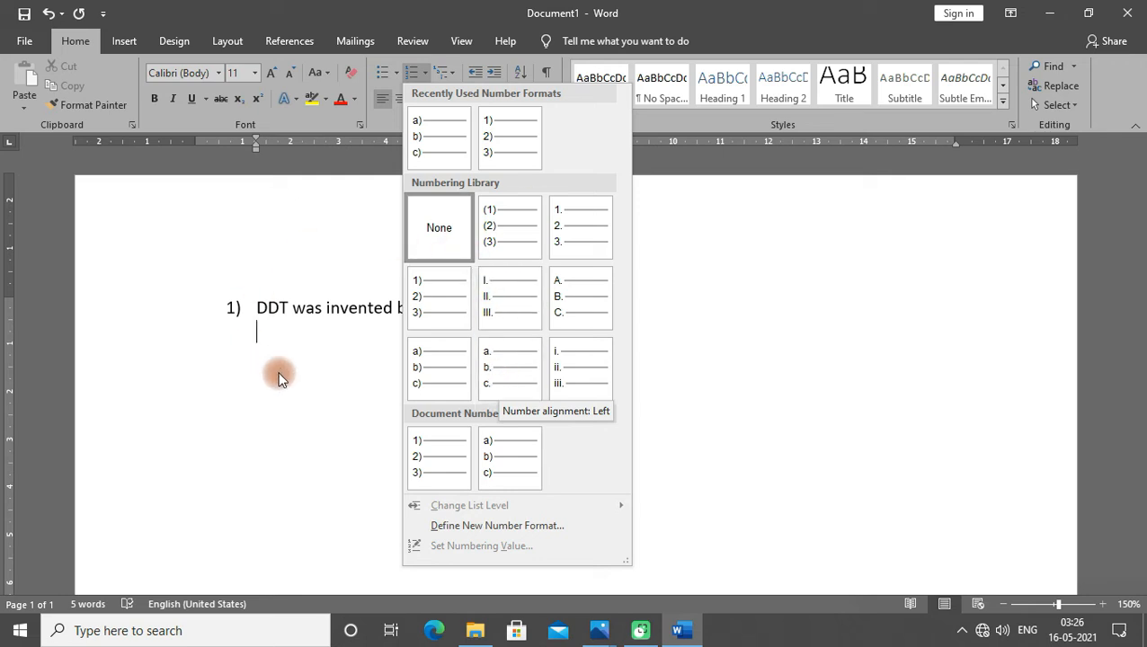
{"action": "left_click", "coordinate": [318, 335]}
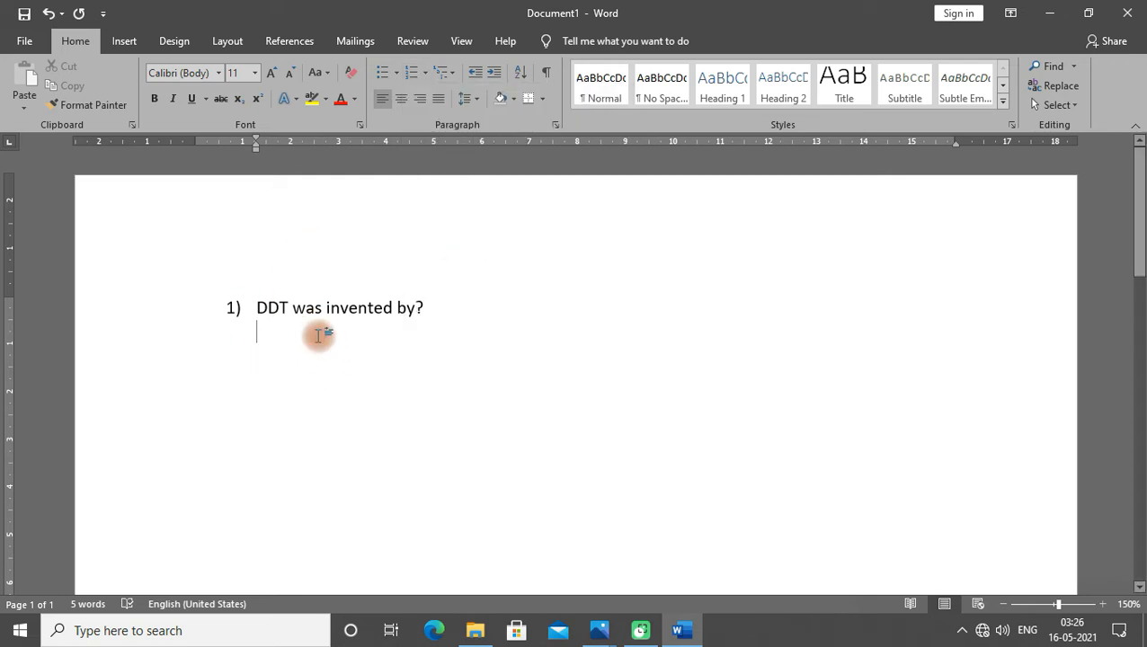
- Start an indented a) answer list and enter the options Mosles and Rudolf as items a) and b)
{"action": "type", "text": "a)"}
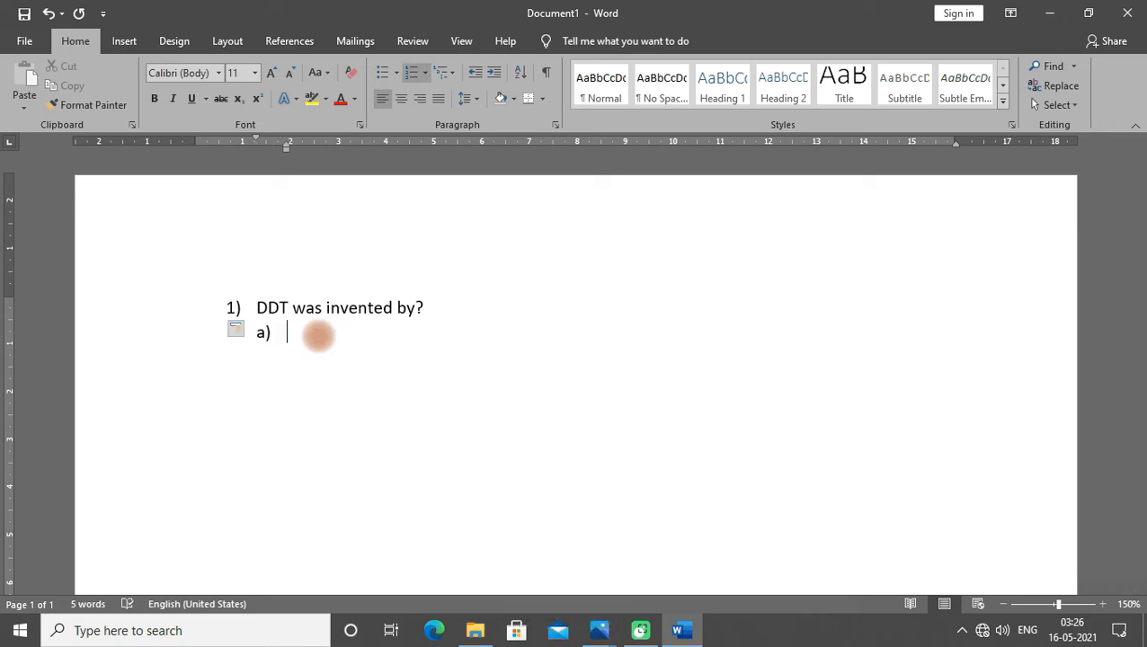
{"action": "type", "text": " mosles"}
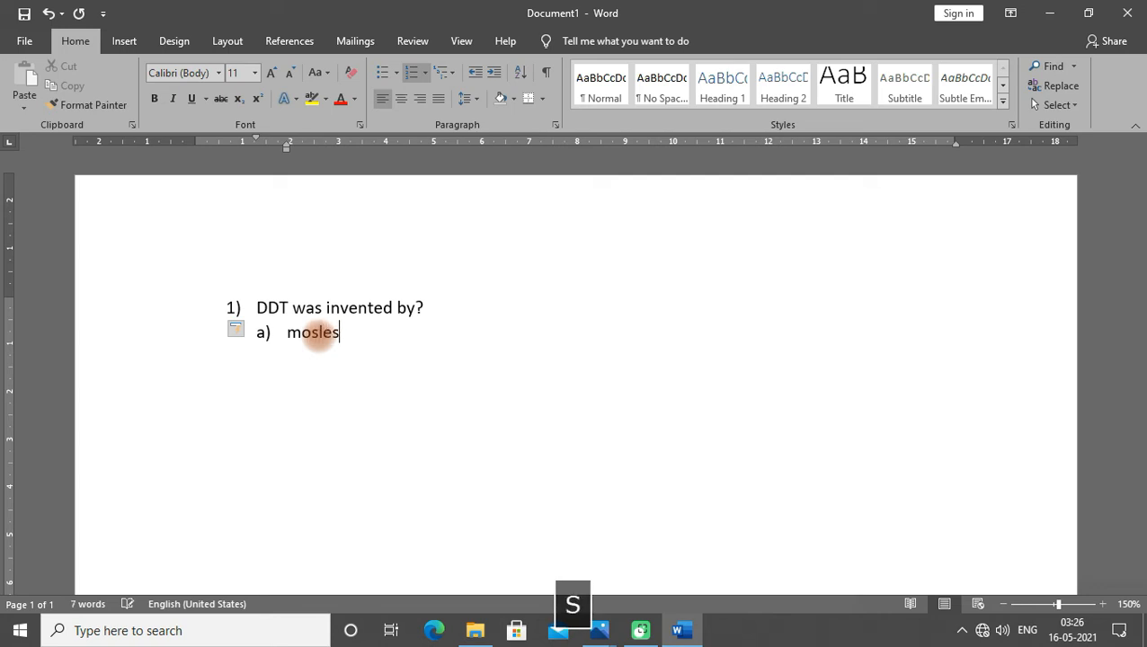
{"action": "key", "text": "Return"}
{"action": "type", "text": "rudolf"}
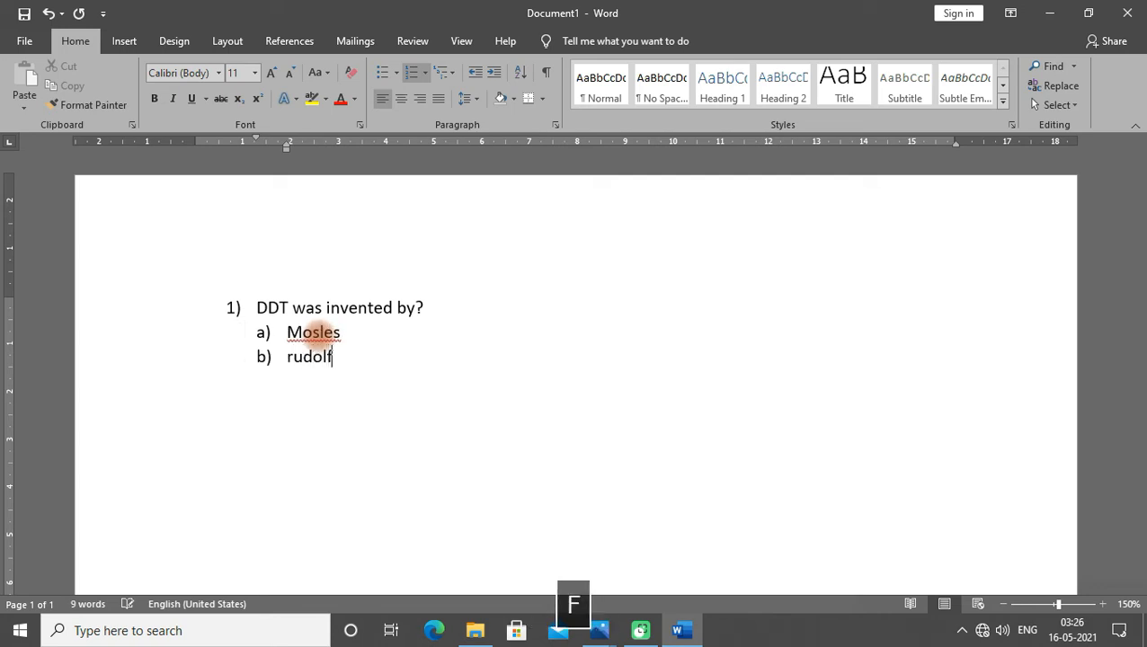
{"action": "key", "text": "Return"}
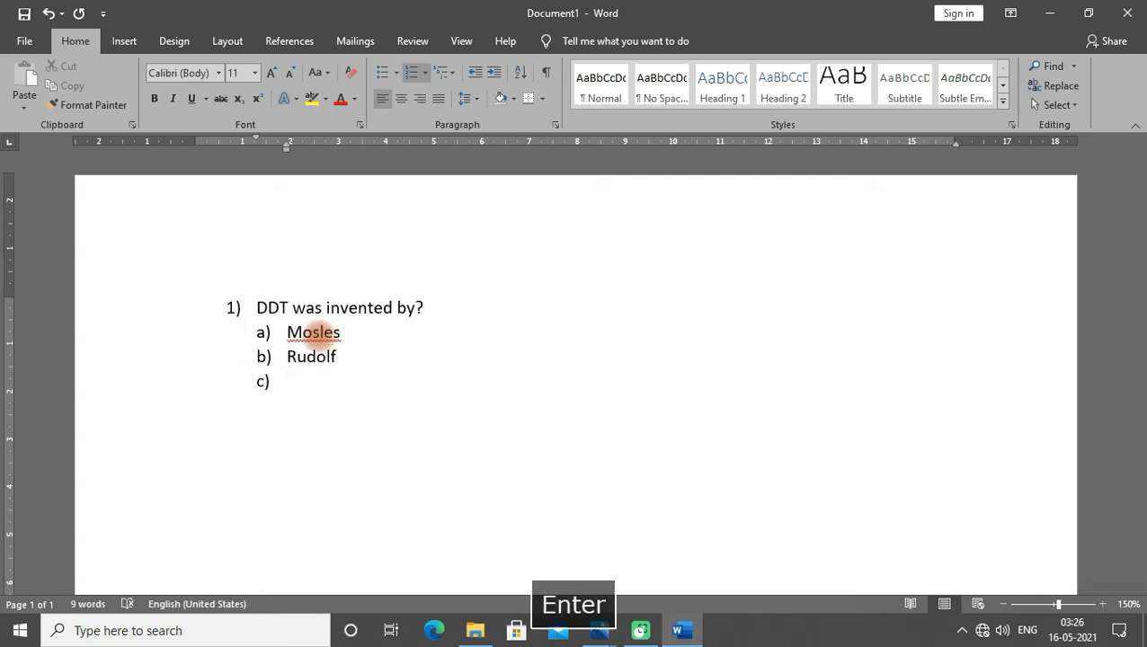
- Correct the first answer option to Mosley
{"action": "left_click", "coordinate": [340, 333]}
{"action": "key", "text": "BackSpace"}
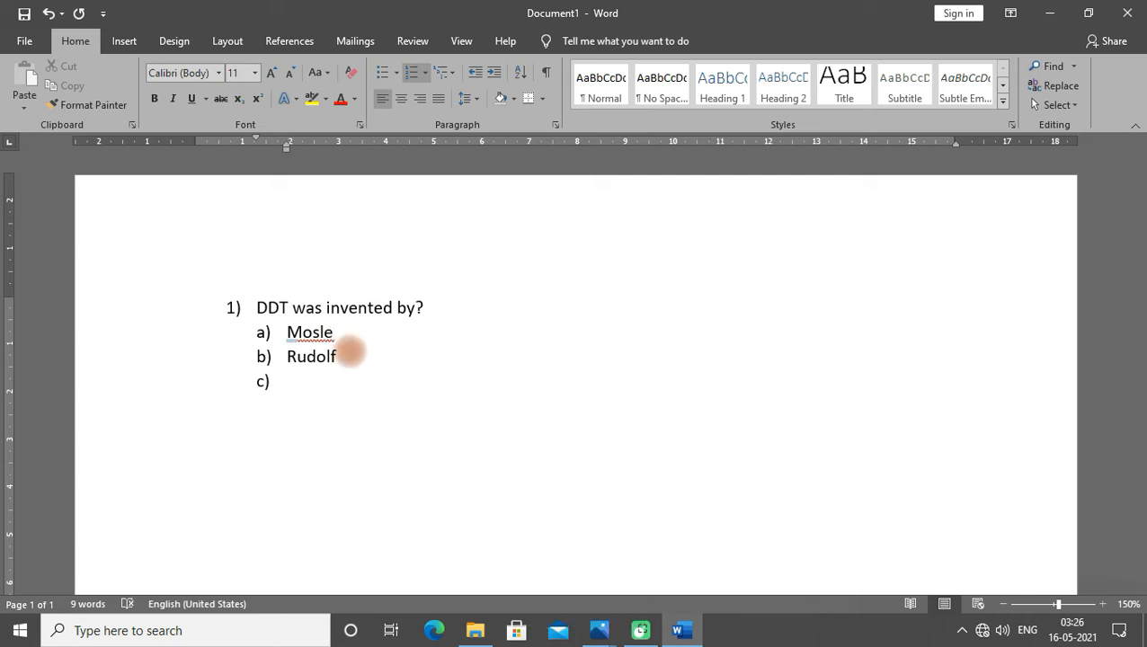
{"action": "type", "text": "y"}
- Enter Karl benz and Dalton as answer options c) and d)
{"action": "key", "text": "Down"}
{"action": "key", "text": "Down"}
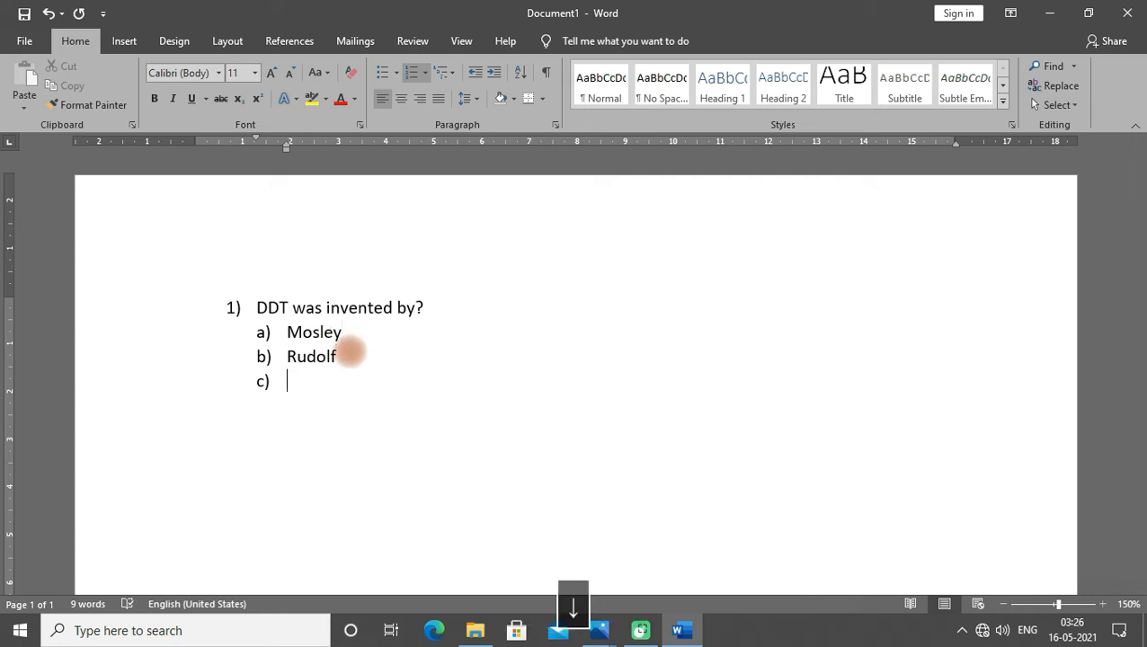
{"action": "type", "text": "karl"}
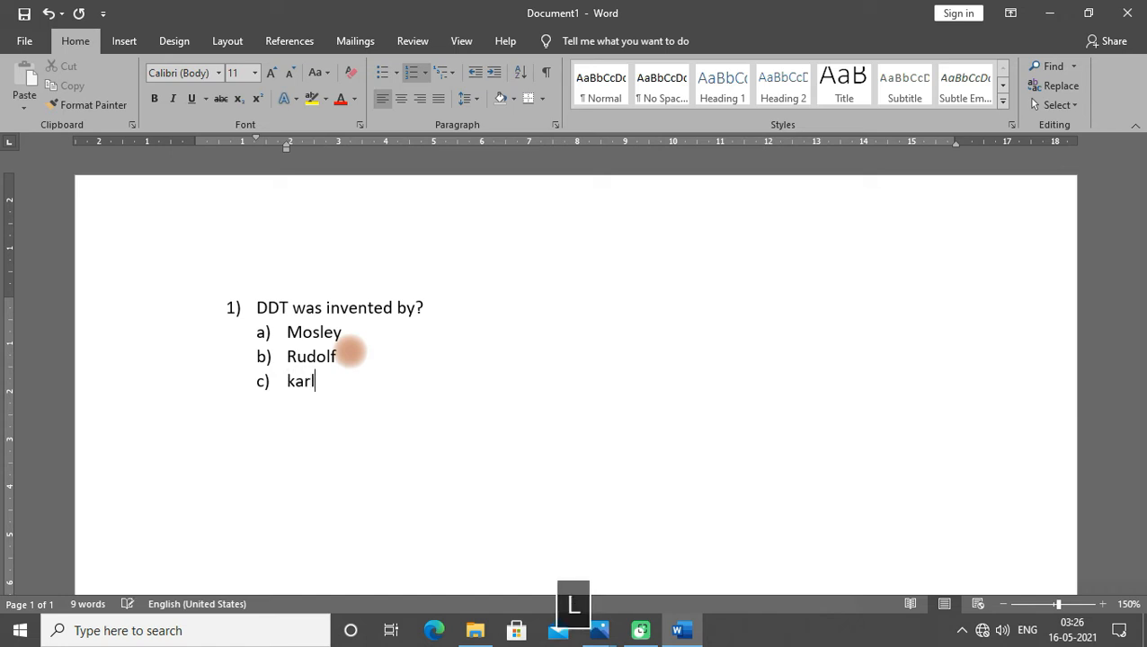
{"action": "type", "text": " benz"}
{"action": "key", "text": "Return"}
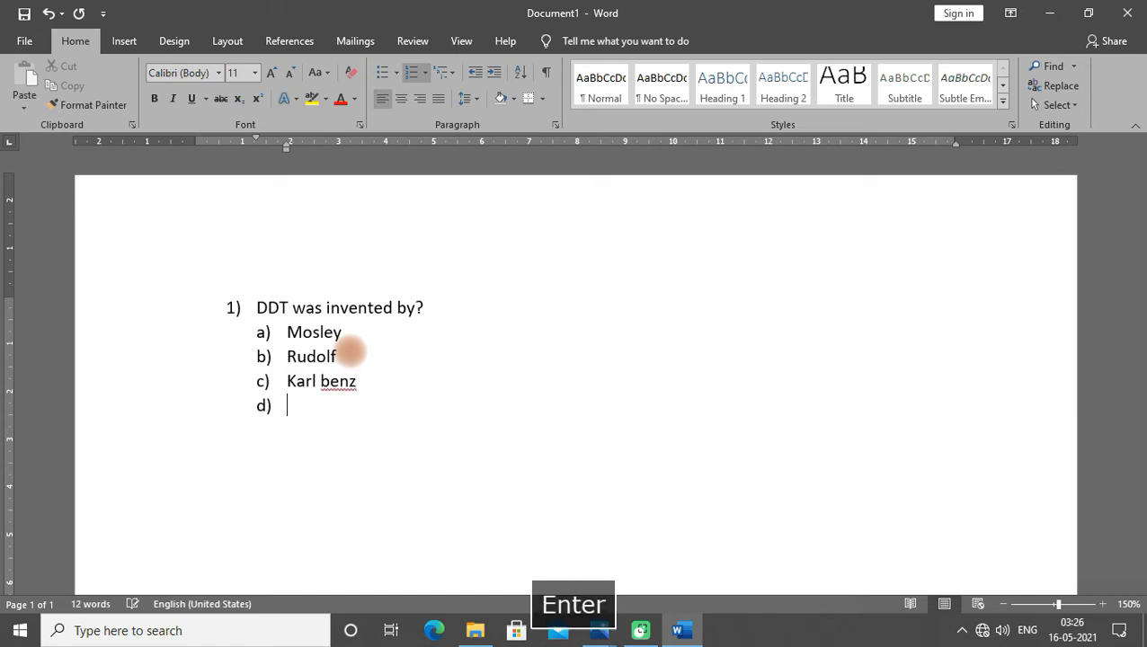
{"action": "type", "text": "dalton"}
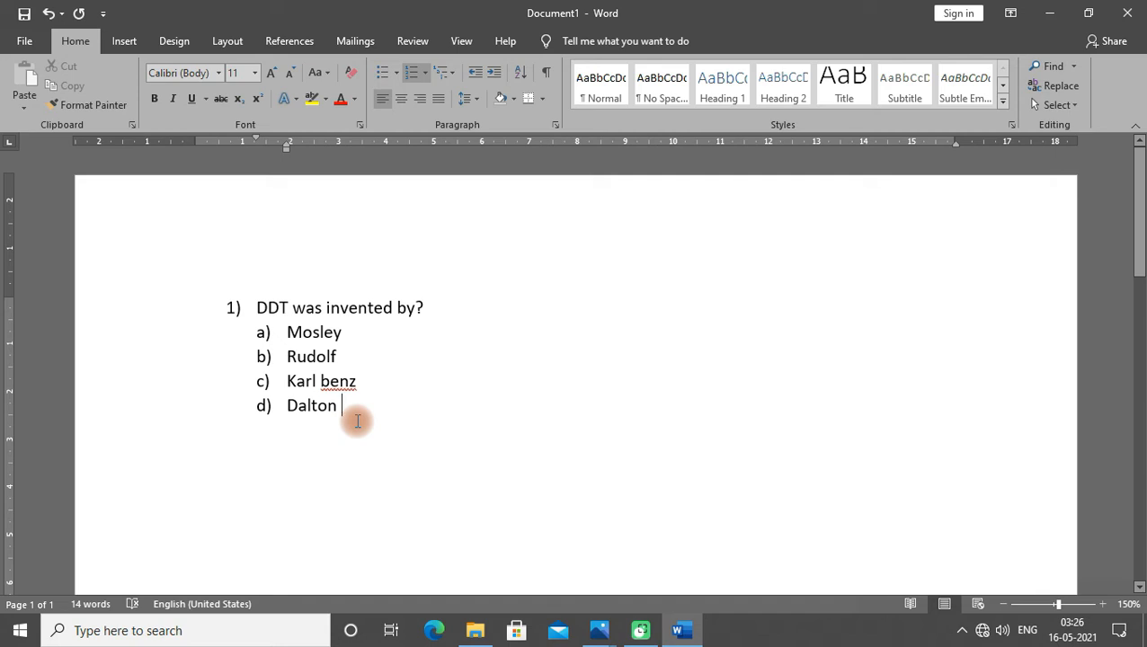
{"action": "key", "text": "Return"}
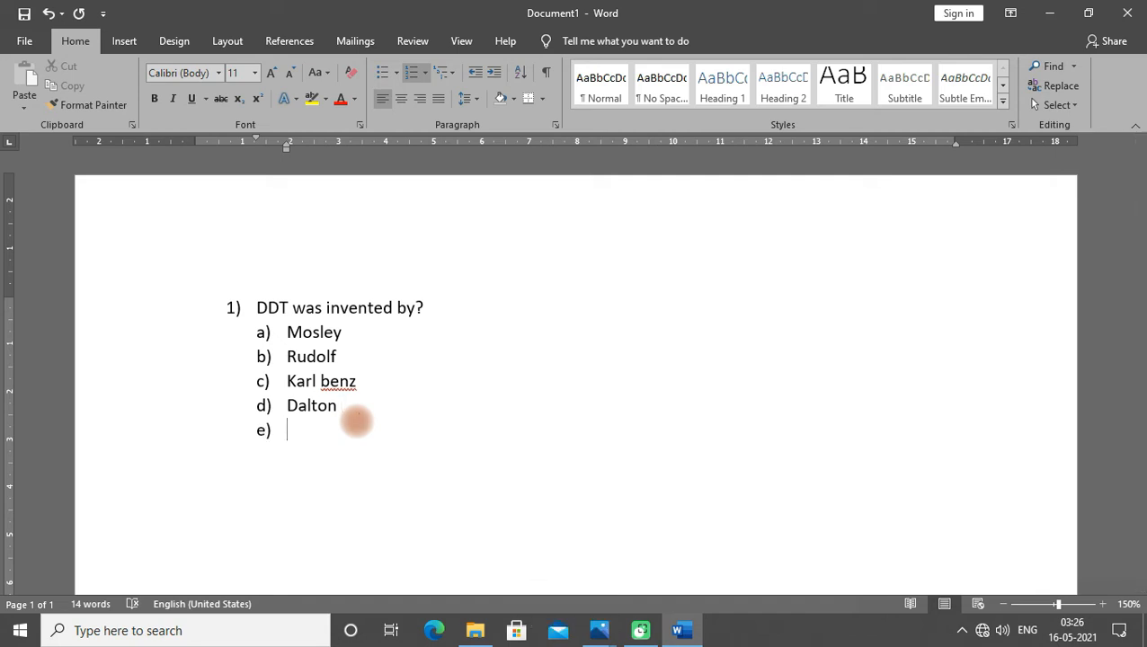
{"action": "key", "text": "Return"}
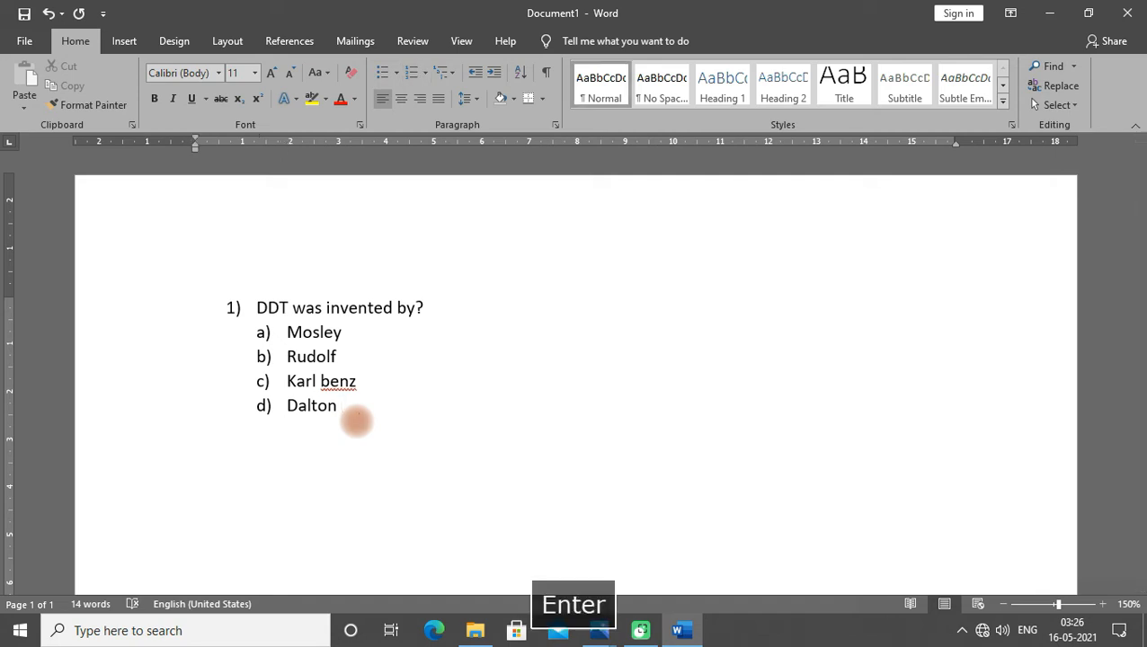
{"action": "type", "text": "2"}
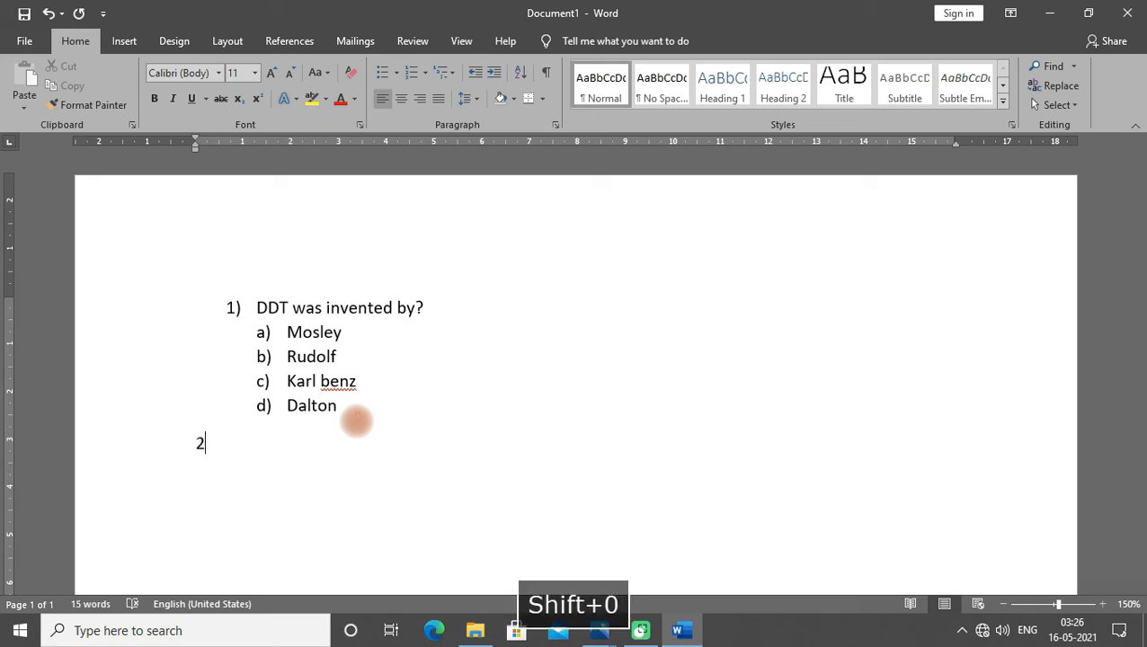
{"action": "type", "text": ")"}
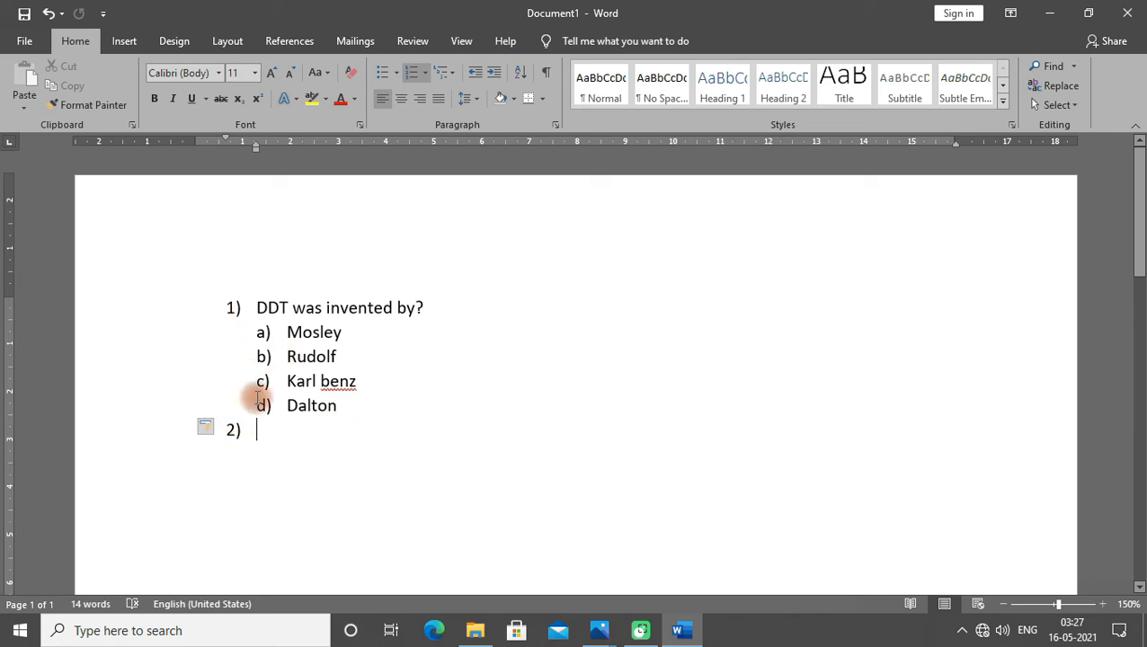
{"action": "key", "text": "BackSpace"}
{"action": "key", "text": "BackSpace"}
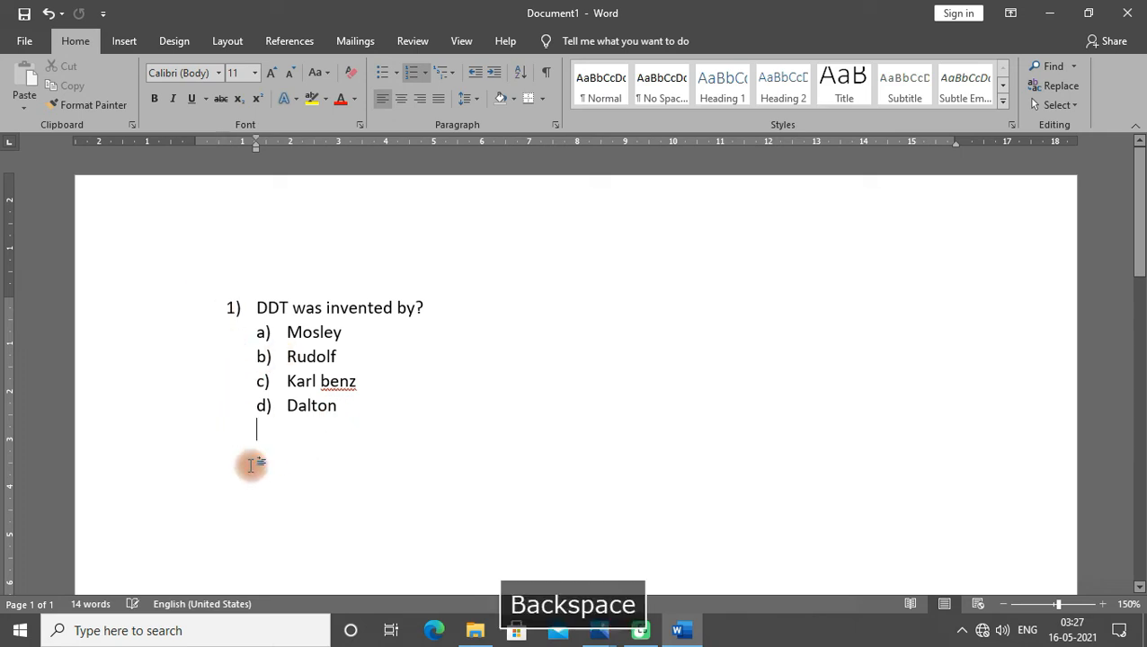
{"action": "key", "text": "BackSpace"}
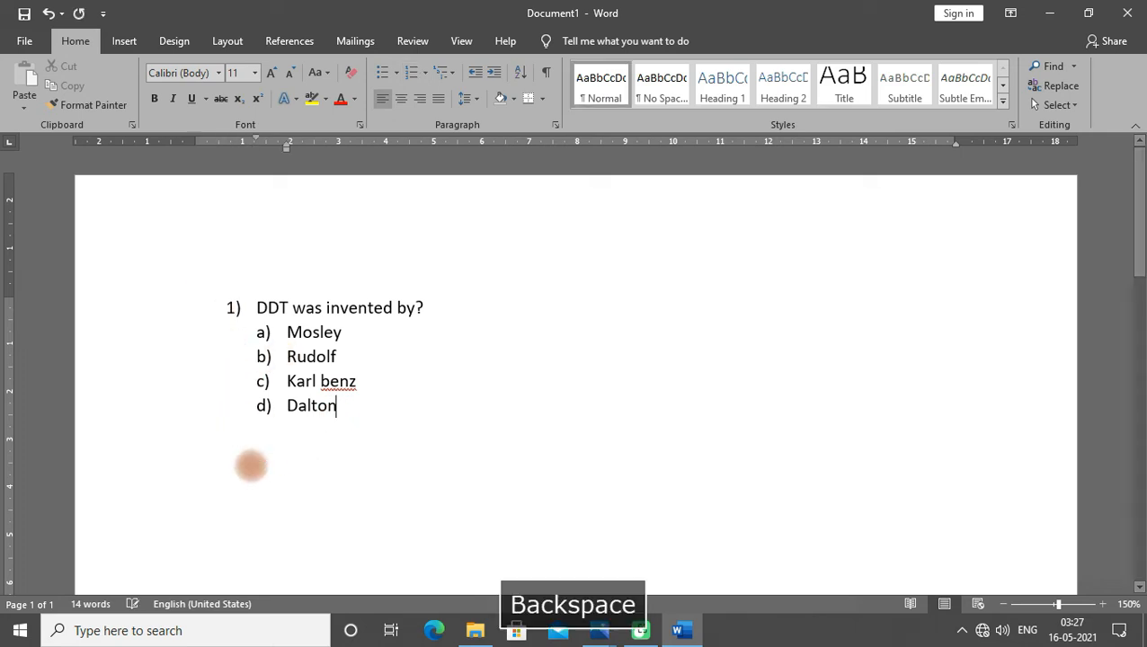
- End the answer list and start numbered item 2) at the left margin
{"action": "key", "text": "Return"}
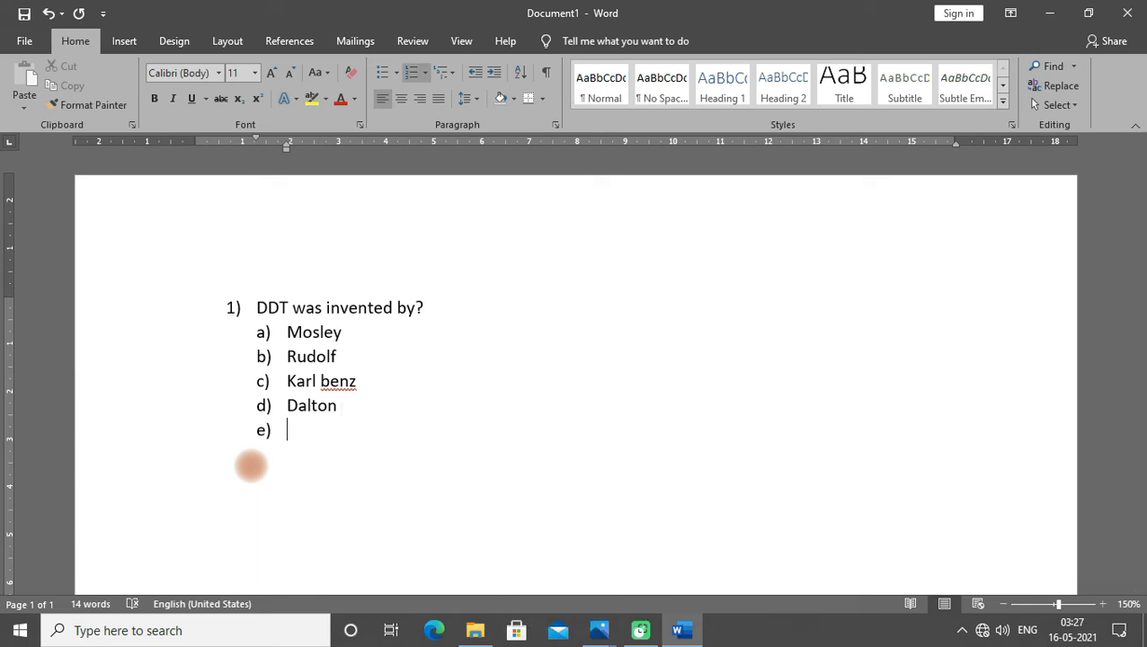
{"action": "key", "text": "Return"}
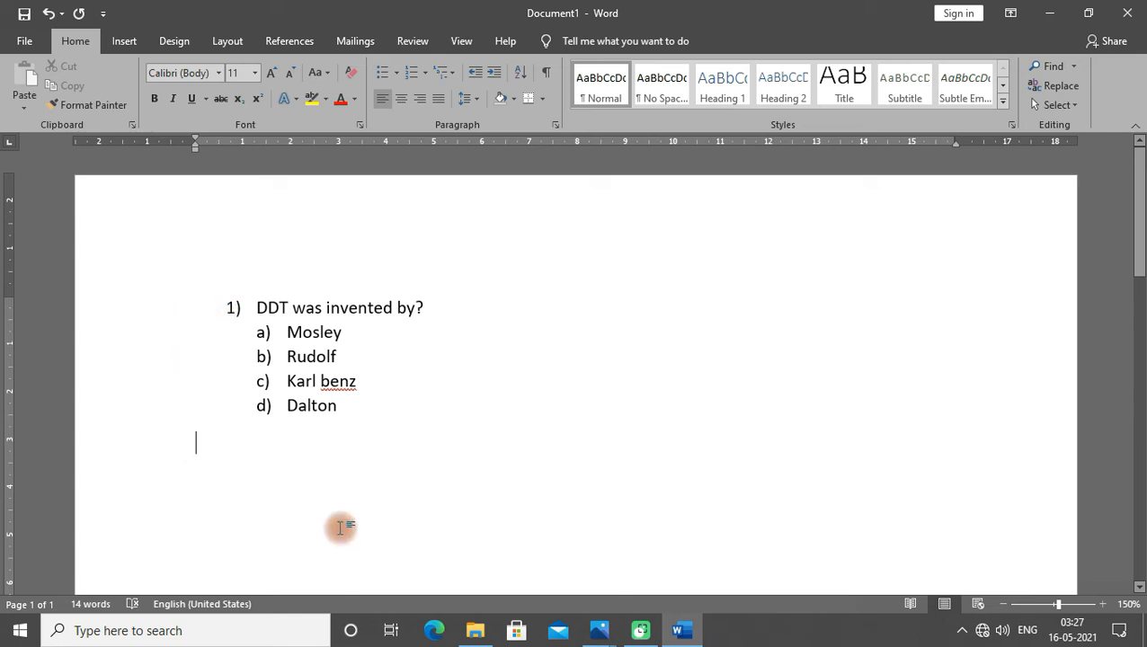
{"action": "type", "text": "2)"}
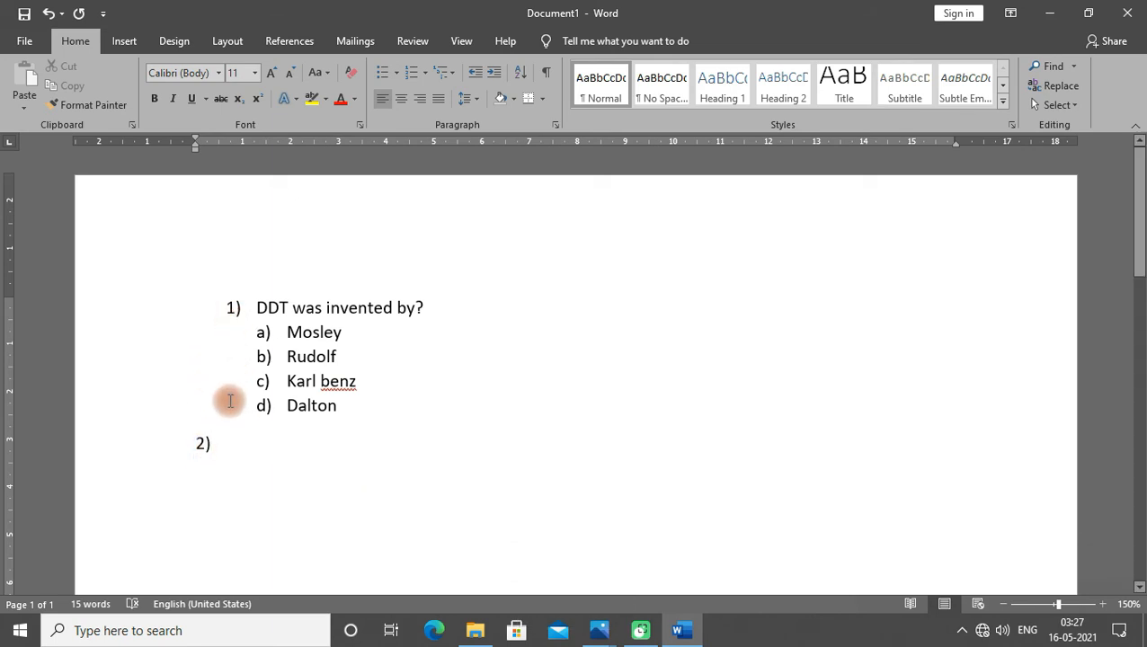
{"action": "key", "text": "space"}
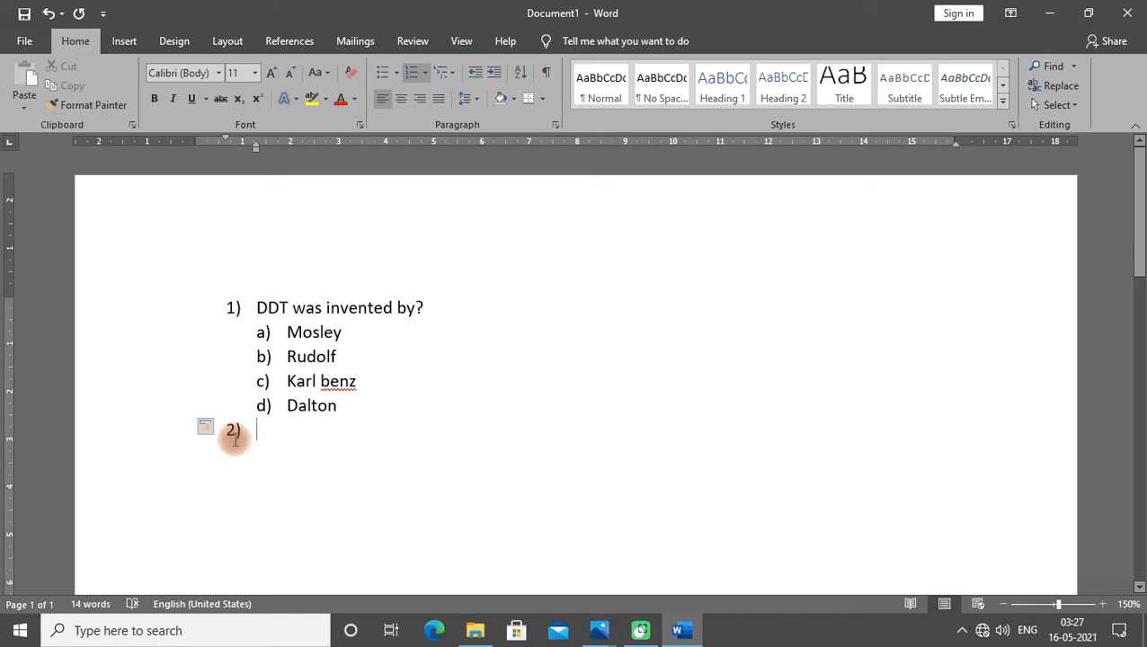
- Enter question 2 as "Indus river originates in:"
{"action": "type", "text": "indus "}
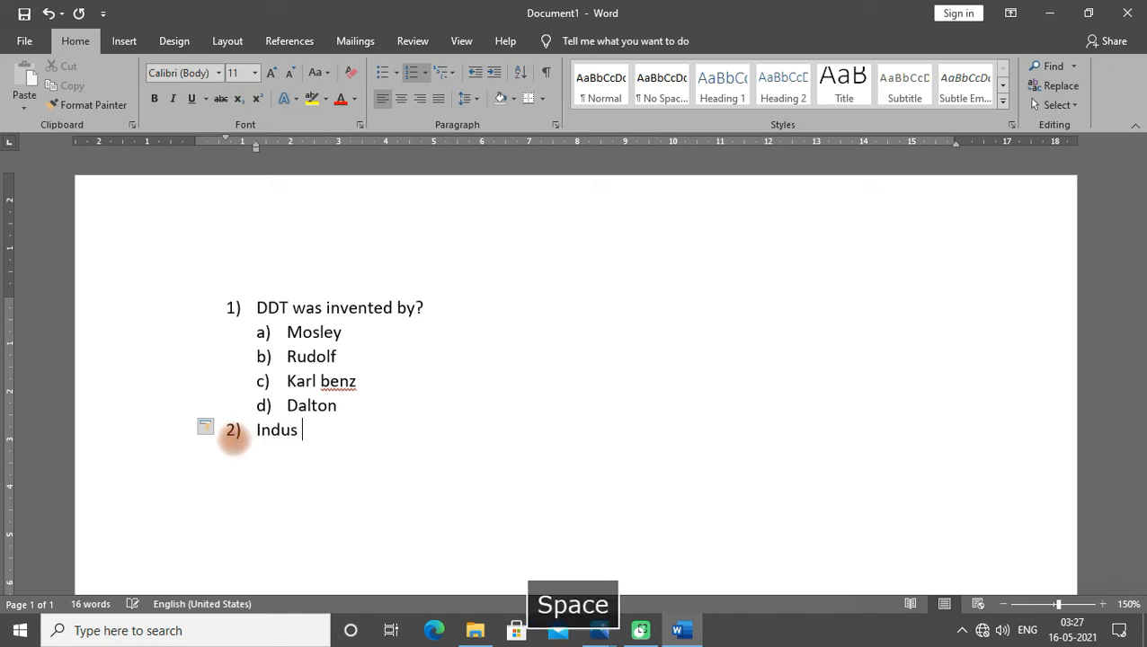
{"action": "type", "text": "river originates "}
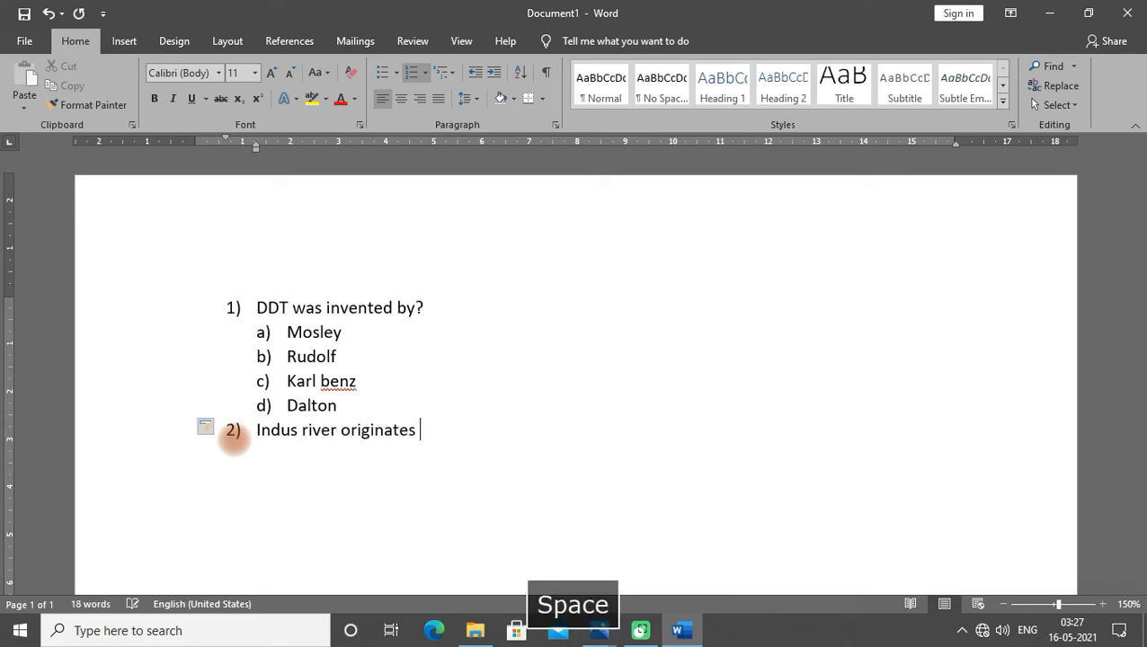
{"action": "type", "text": "in:"}
- Start an indented a) answer list under question 2 and enter Kinnaur as option a)
{"action": "key", "text": "Return"}
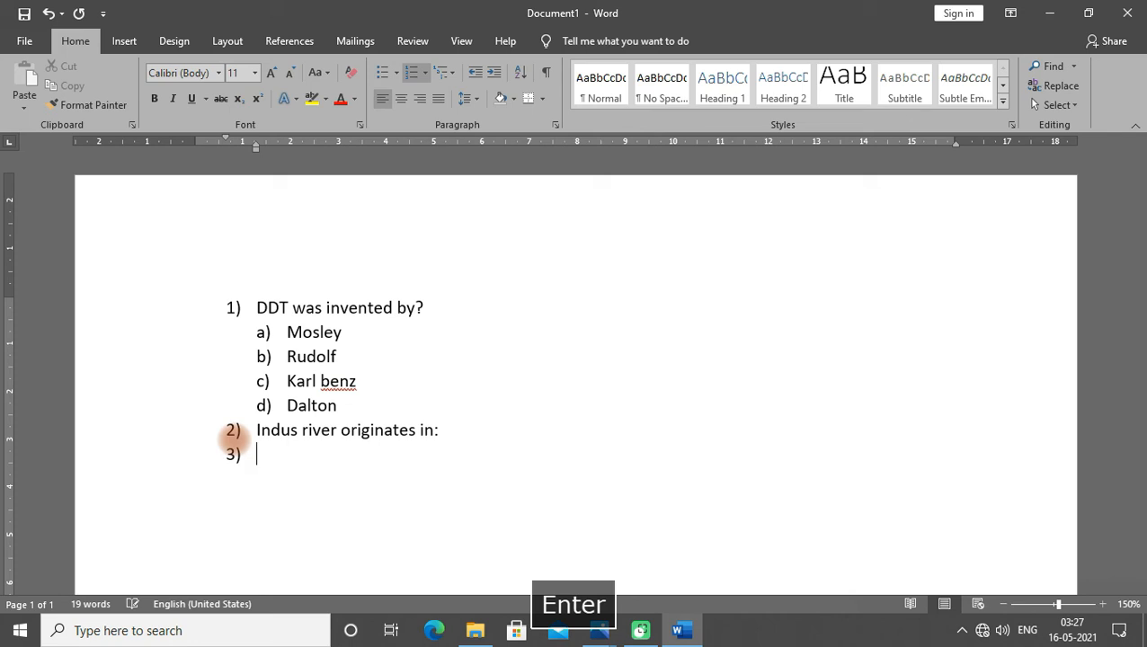
{"action": "key", "text": "BackSpace"}
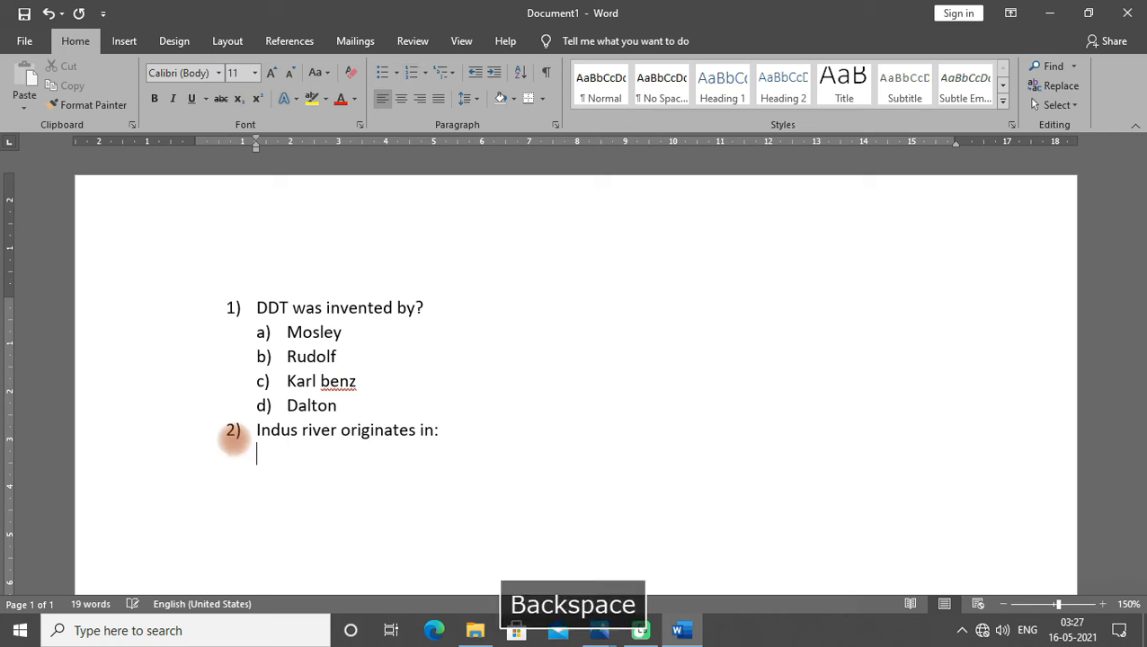
{"action": "type", "text": "a)"}
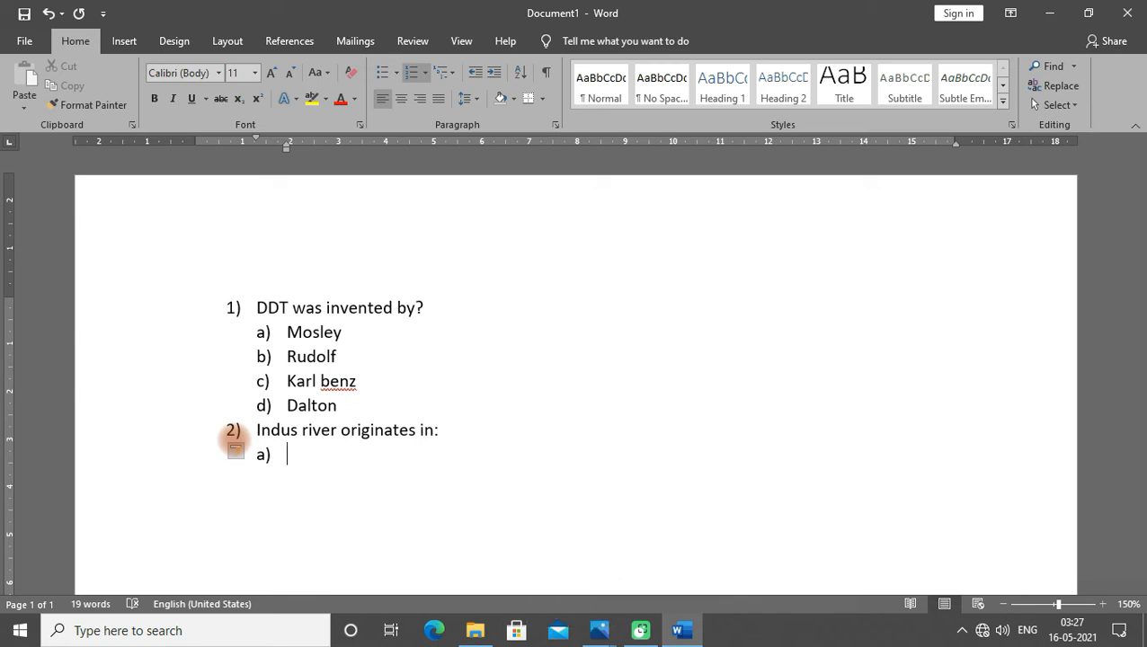
{"action": "type", "text": " kinnaur"}
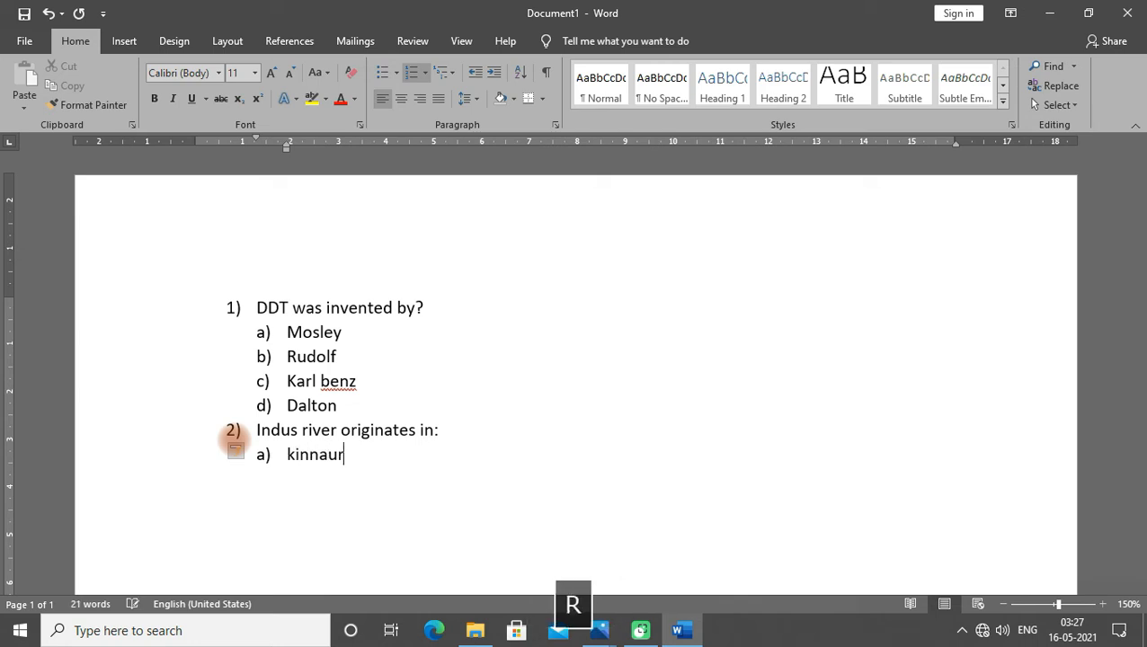
- Enter Ladakh, Nepal and Tibet as answer options b), c) and d)
{"action": "key", "text": "Return"}
{"action": "type", "text": "ladakh"}
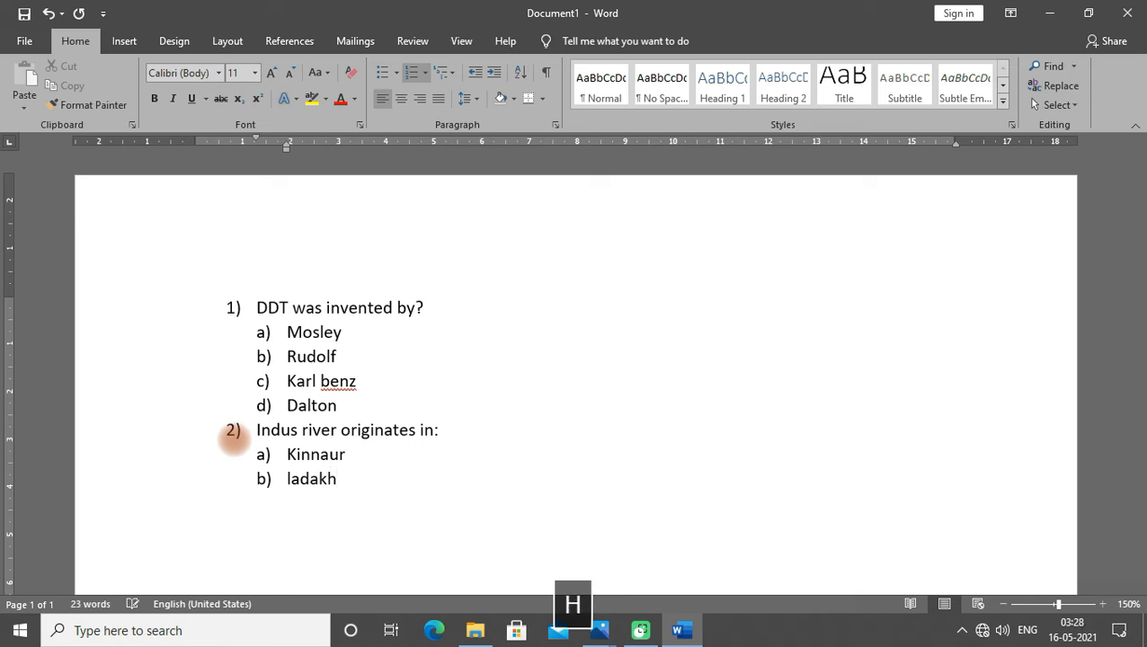
{"action": "key", "text": "Return"}
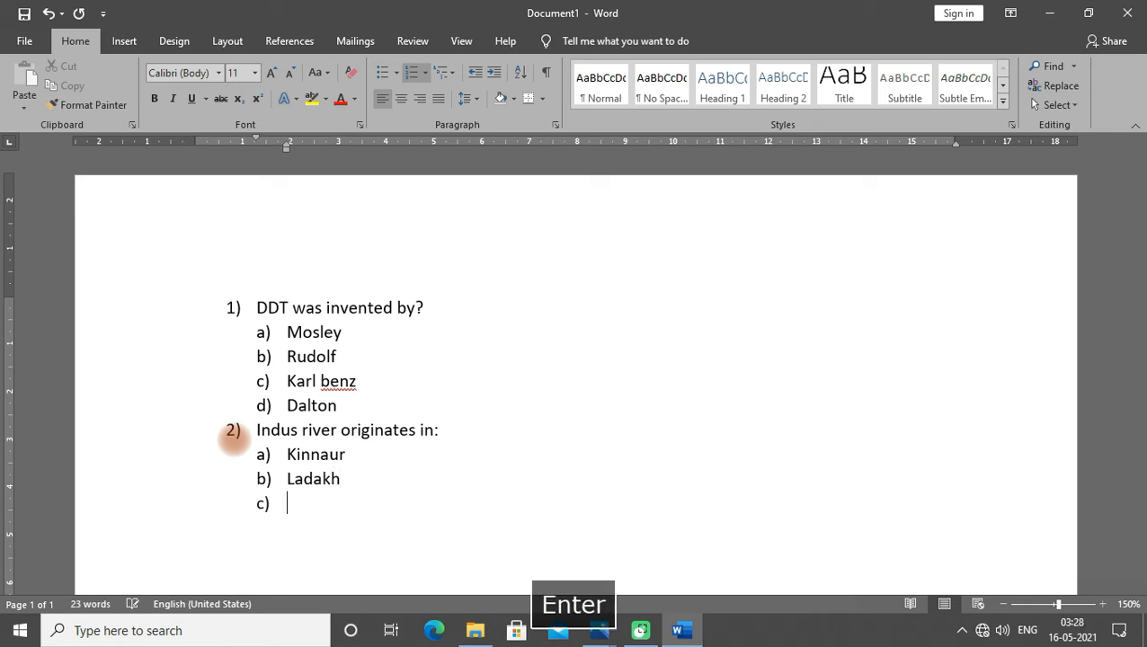
{"action": "type", "text": "nepal"}
{"action": "key", "text": "Return"}
{"action": "type", "text": "tibet"}
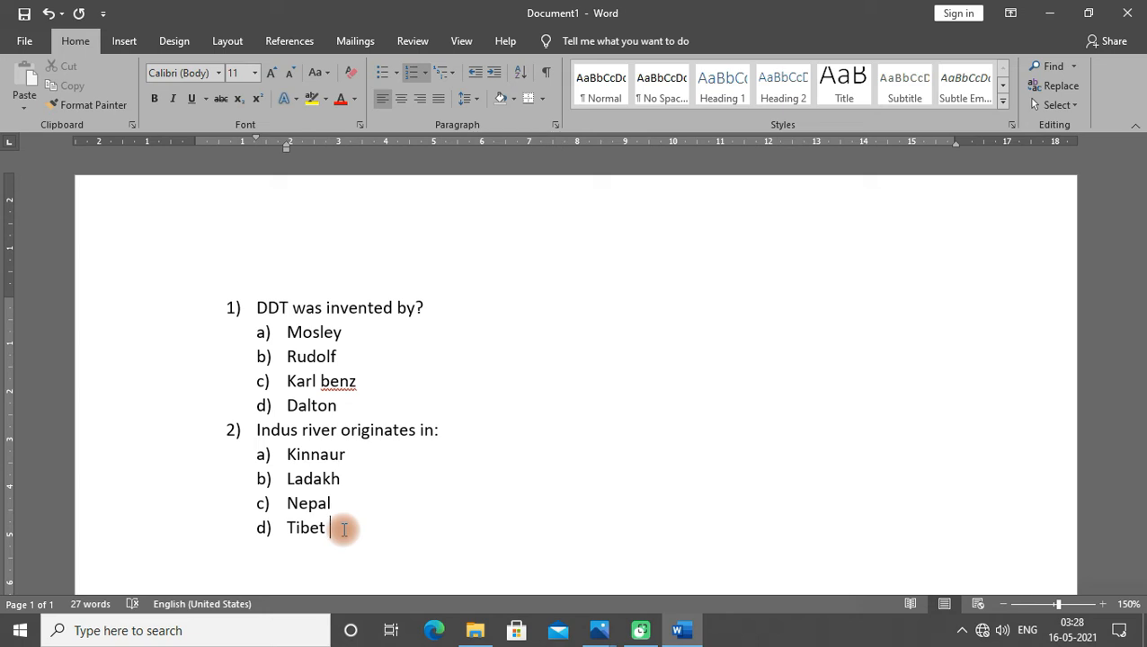
- End the answer list and start numbered item 3) at the left margin
{"action": "key", "text": "Return"}
{"action": "scroll", "coordinate": [343, 530], "scroll_direction": "down", "scroll_amount": 1}
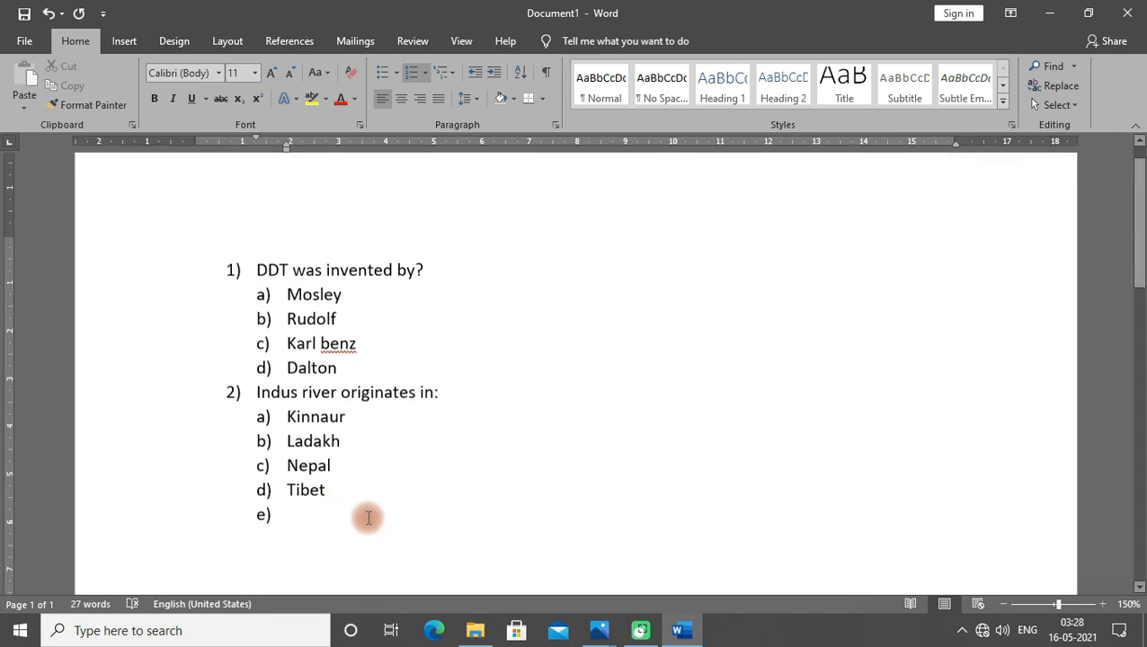
{"action": "key", "text": "Return"}
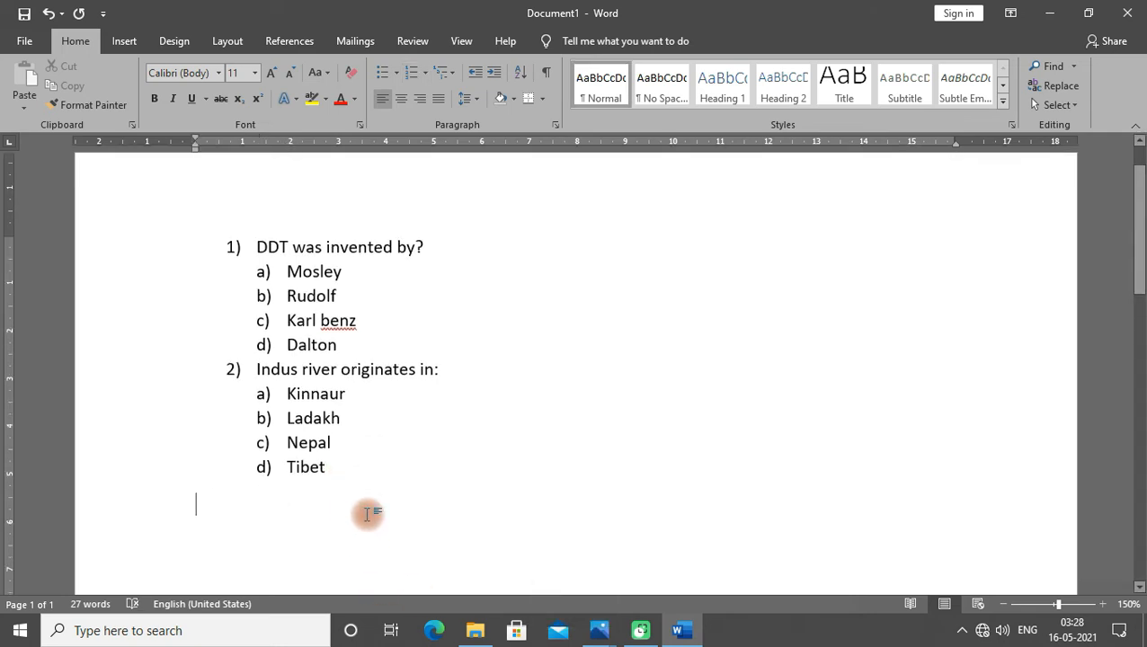
{"action": "type", "text": "3)"}
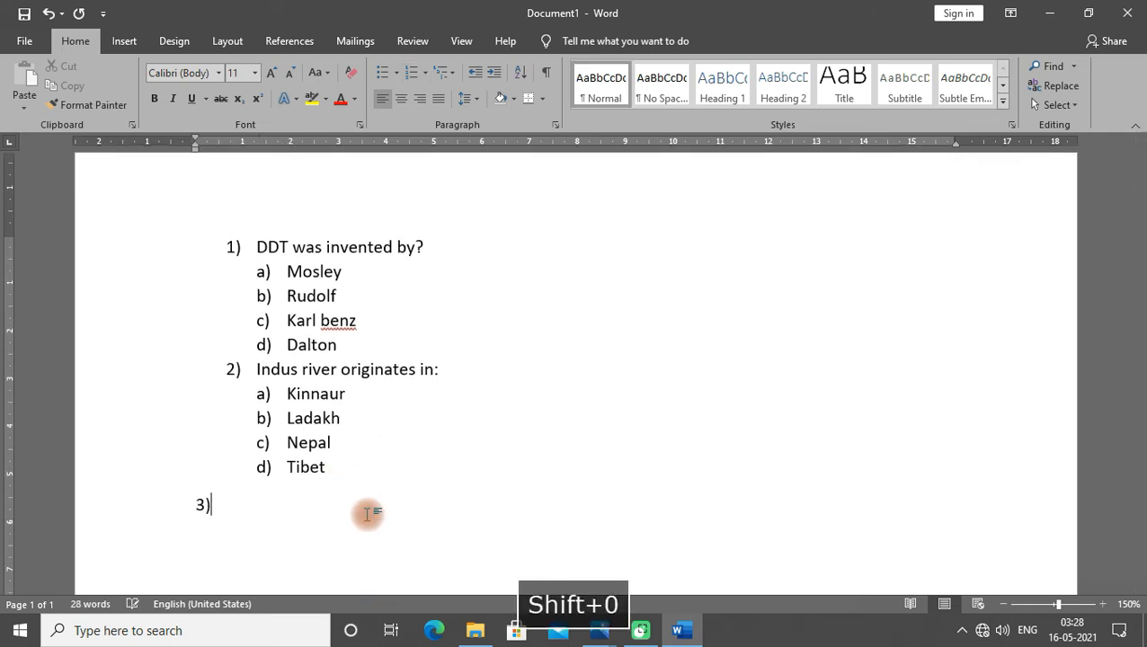
{"action": "key", "text": "space"}
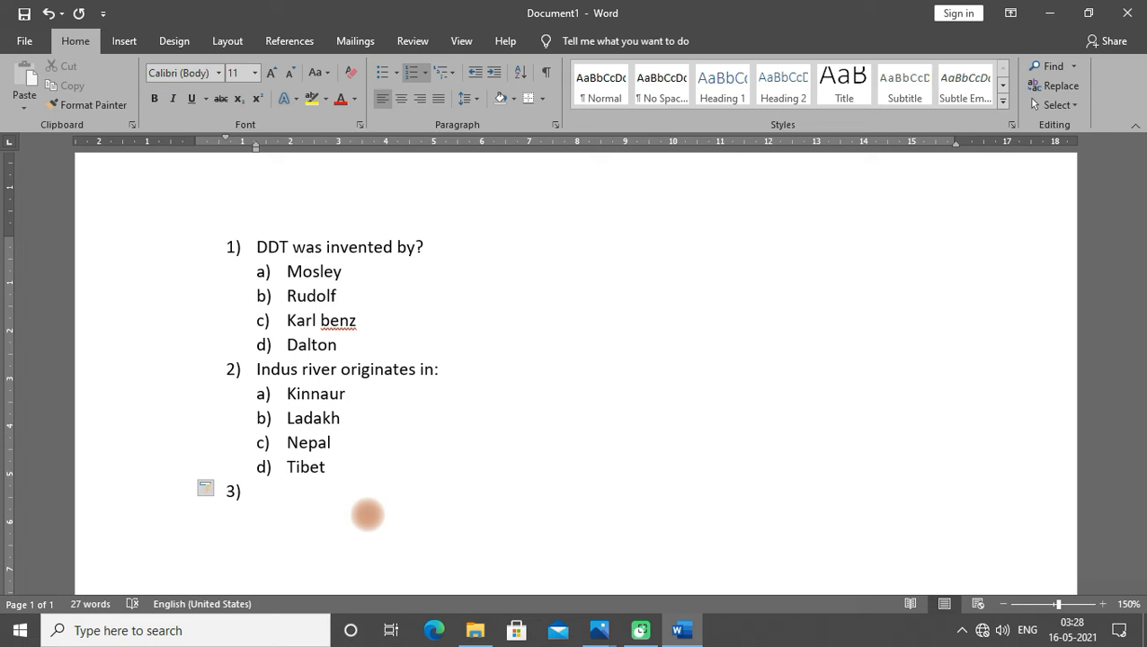
- Enter question 3 as "The hottest planet in the solar system?"
{"action": "type", "text": "the hot"}
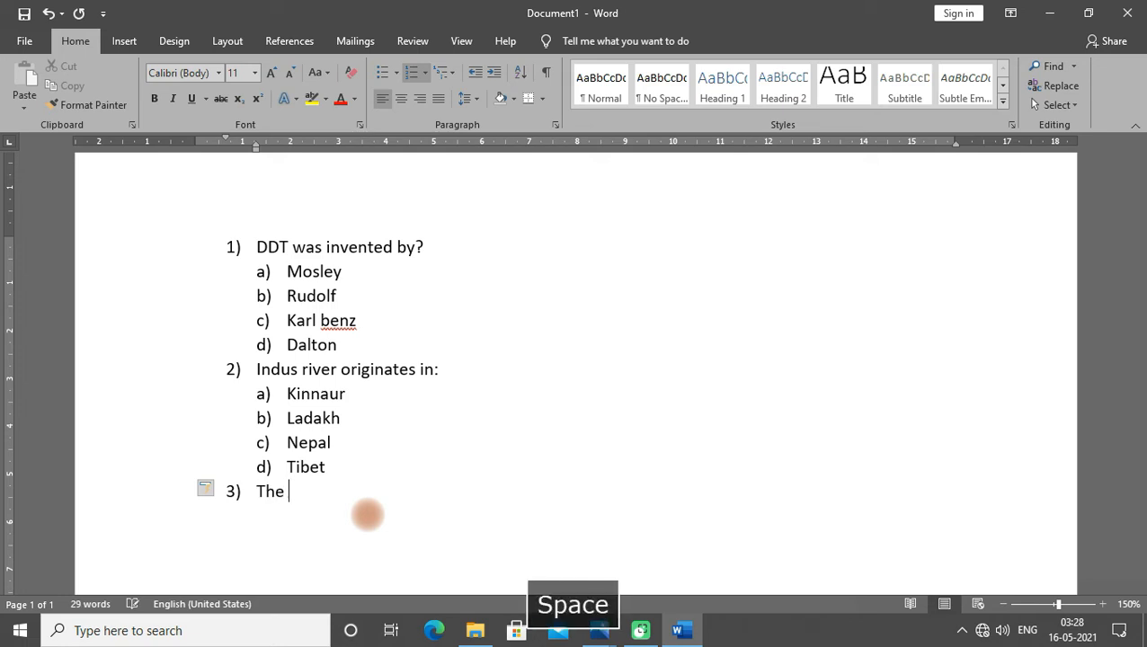
{"action": "type", "text": "test planet"}
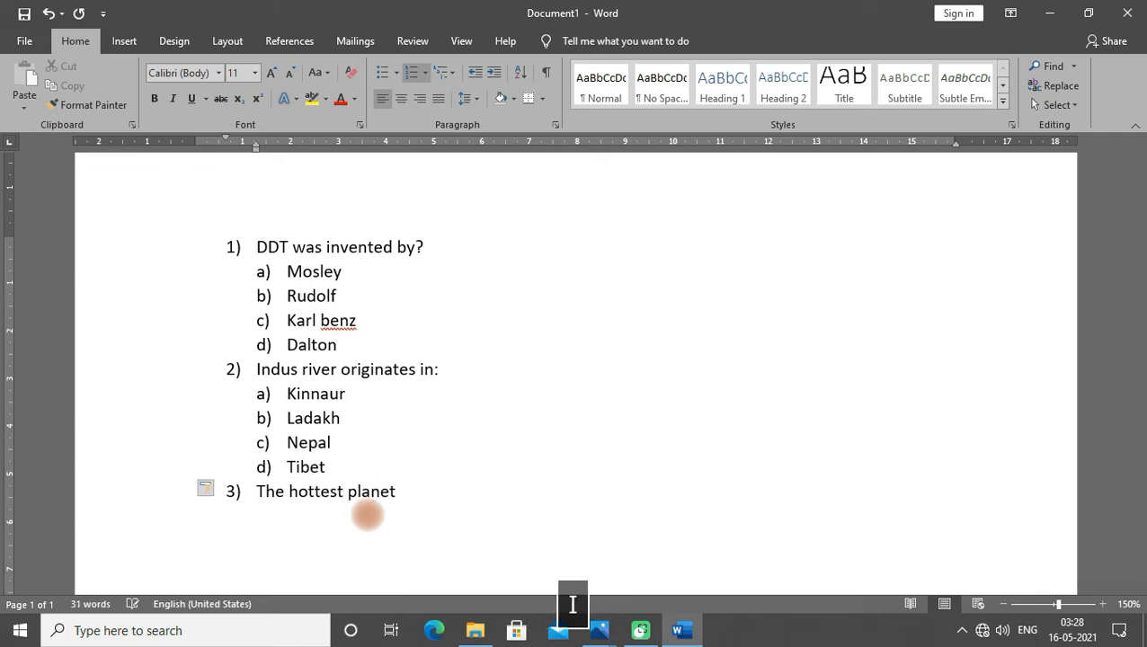
{"action": "type", "text": " in the solar"}
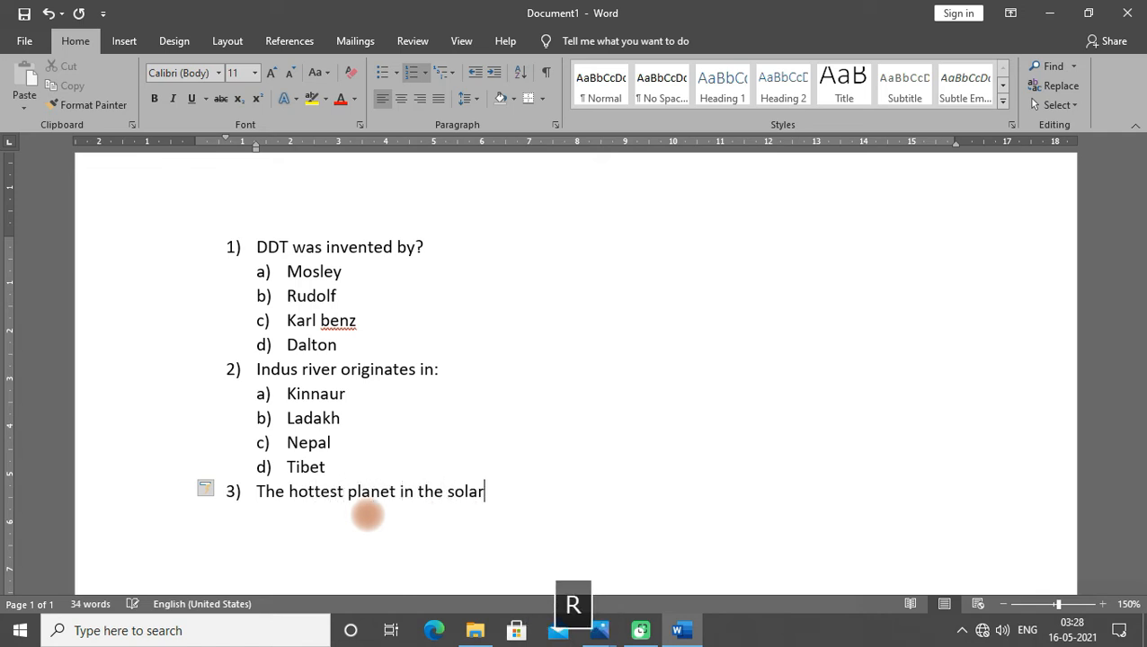
{"action": "type", "text": " system ?"}
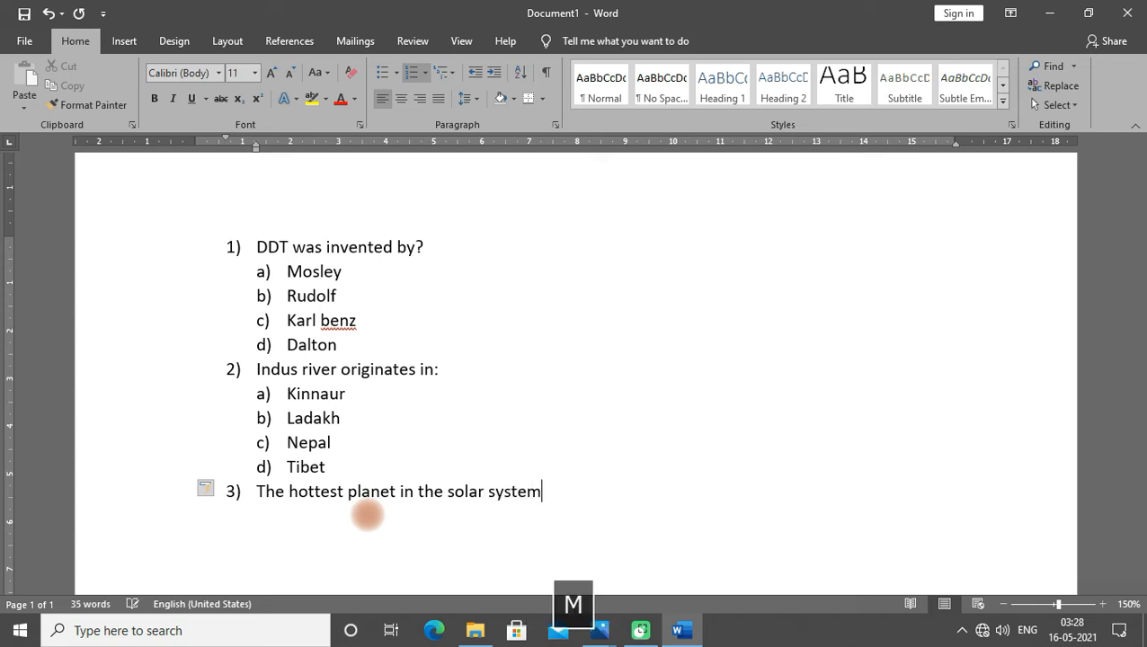
{"action": "key", "text": "BackSpace"}
{"action": "key", "text": "BackSpace"}
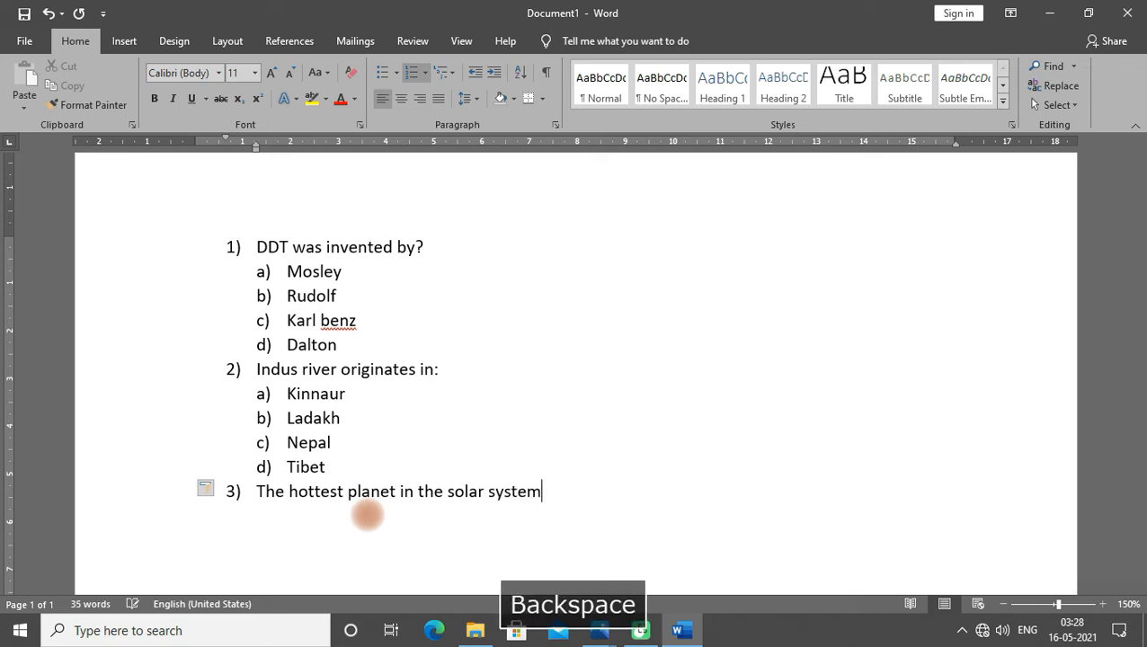
{"action": "type", "text": "?"}
- Start an indented a) answer list under question 3 and enter Mercury as option a)
{"action": "key", "text": "Return"}
{"action": "key", "text": "BackSpace"}
{"action": "type", "text": "a)"}
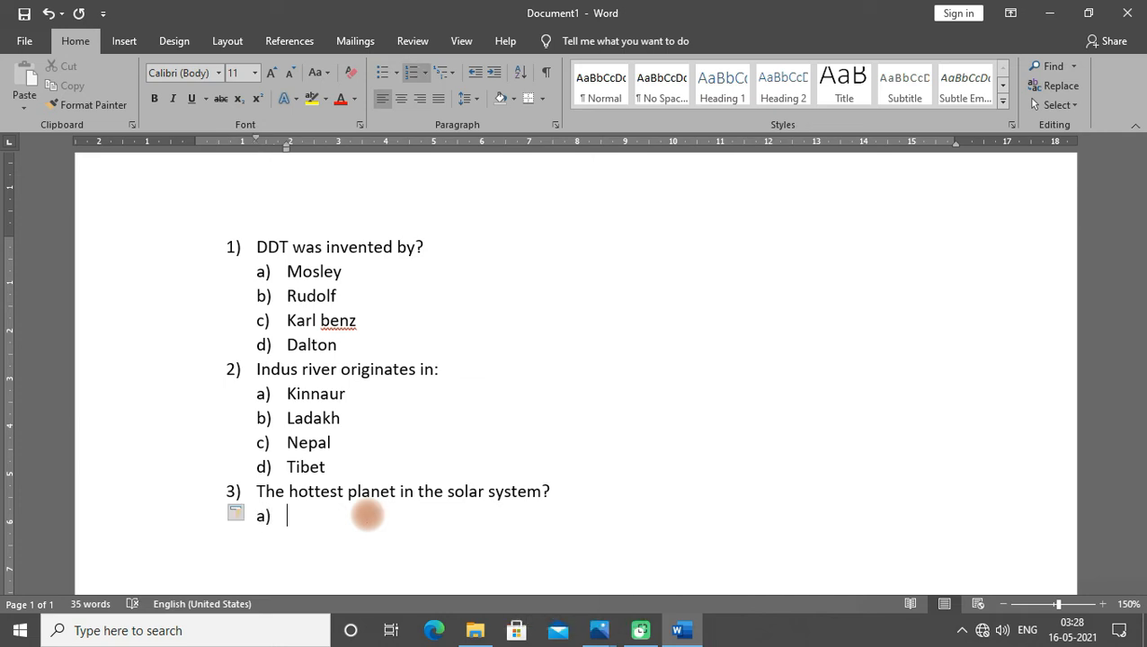
{"action": "type", "text": " mercury"}
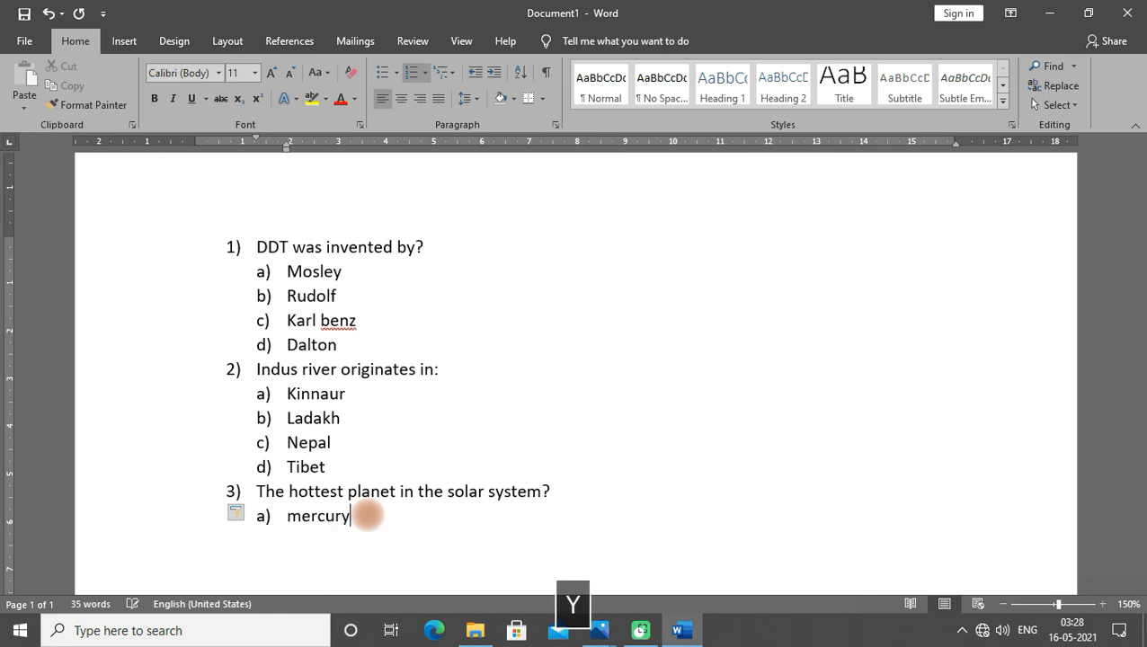
- Enter Venus, Mars and Jupiter as answer options b), c) and d)
{"action": "key", "text": "Return"}
{"action": "type", "text": "venus"}
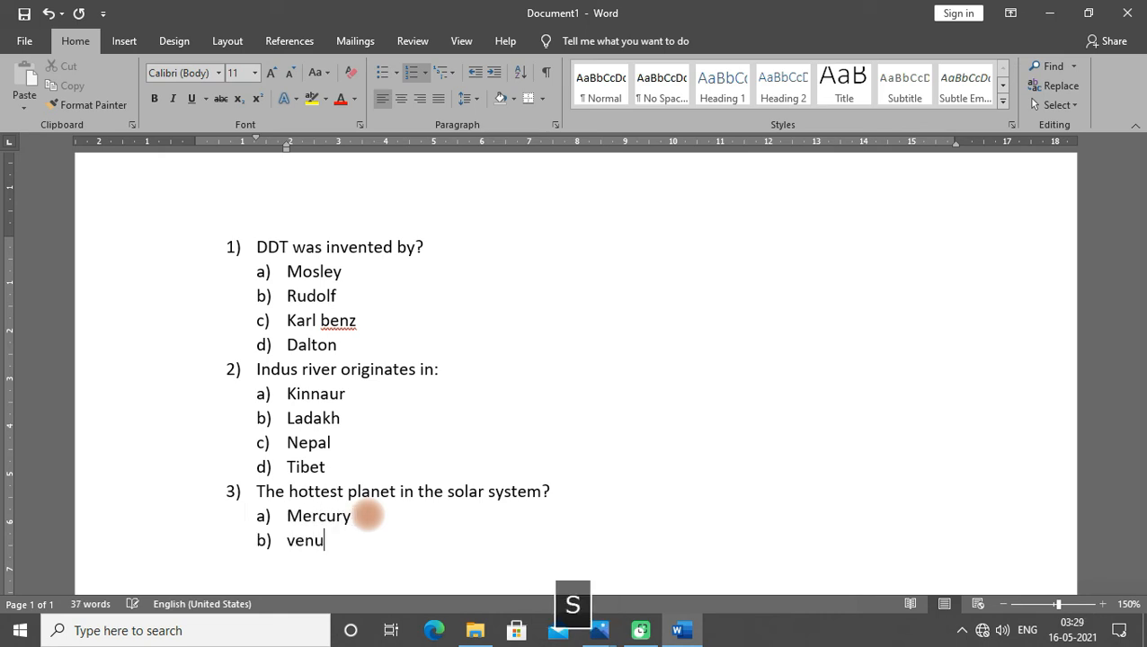
{"action": "key", "text": "Return"}
{"action": "type", "text": "mars"}
{"action": "key", "text": "Return"}
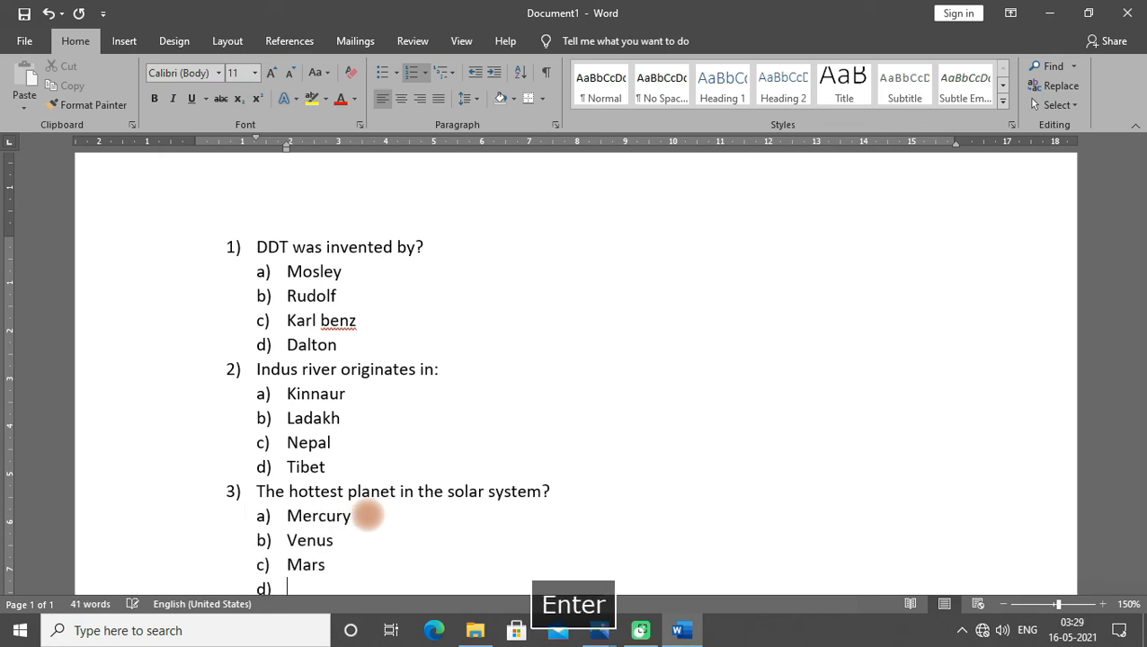
{"action": "type", "text": "jupiter"}
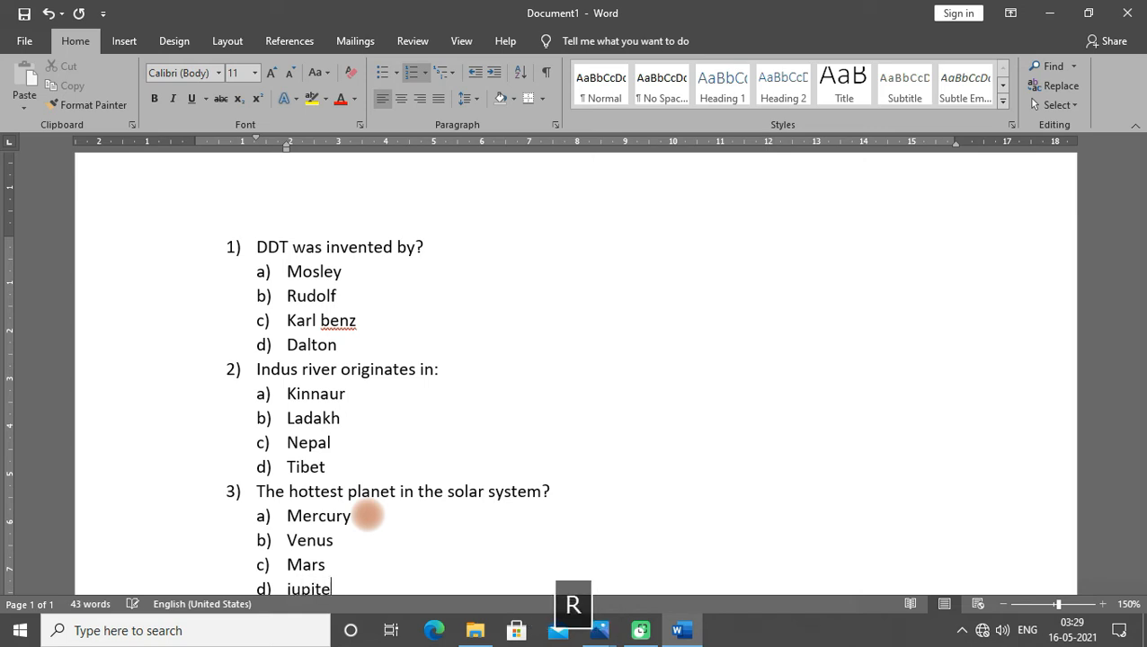
- Open the numbering library to examine the available list formats
{"action": "scroll", "coordinate": [494, 476], "scroll_direction": "down", "scroll_amount": 3}
{"action": "scroll", "coordinate": [494, 476], "scroll_direction": "up", "scroll_amount": 2}
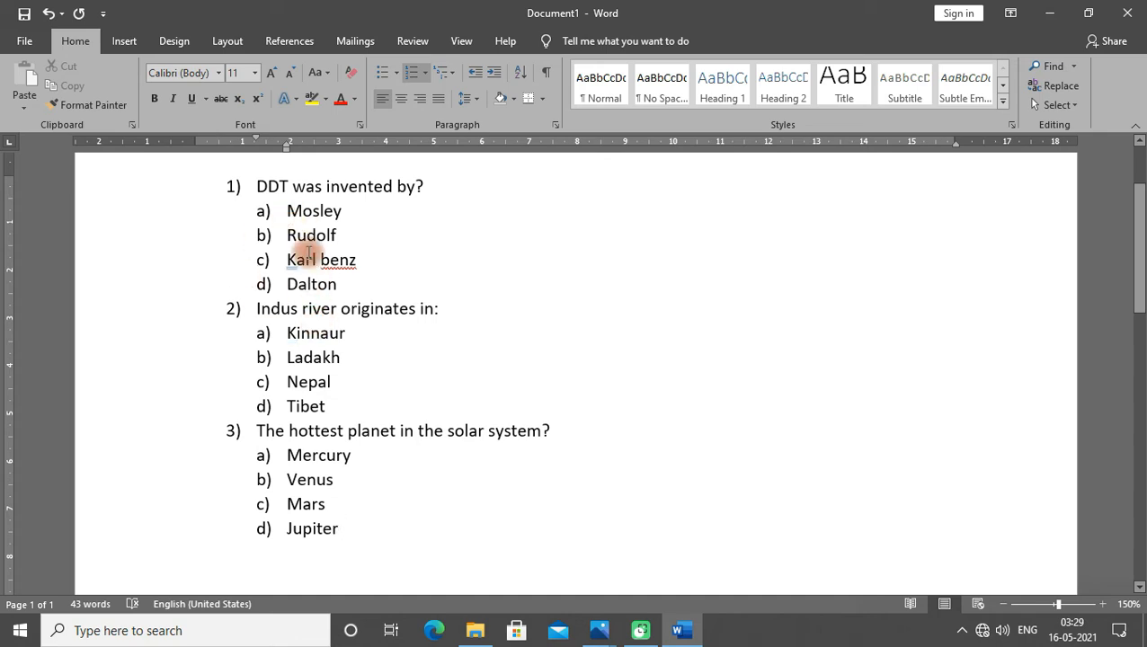
{"action": "left_click", "coordinate": [424, 75]}
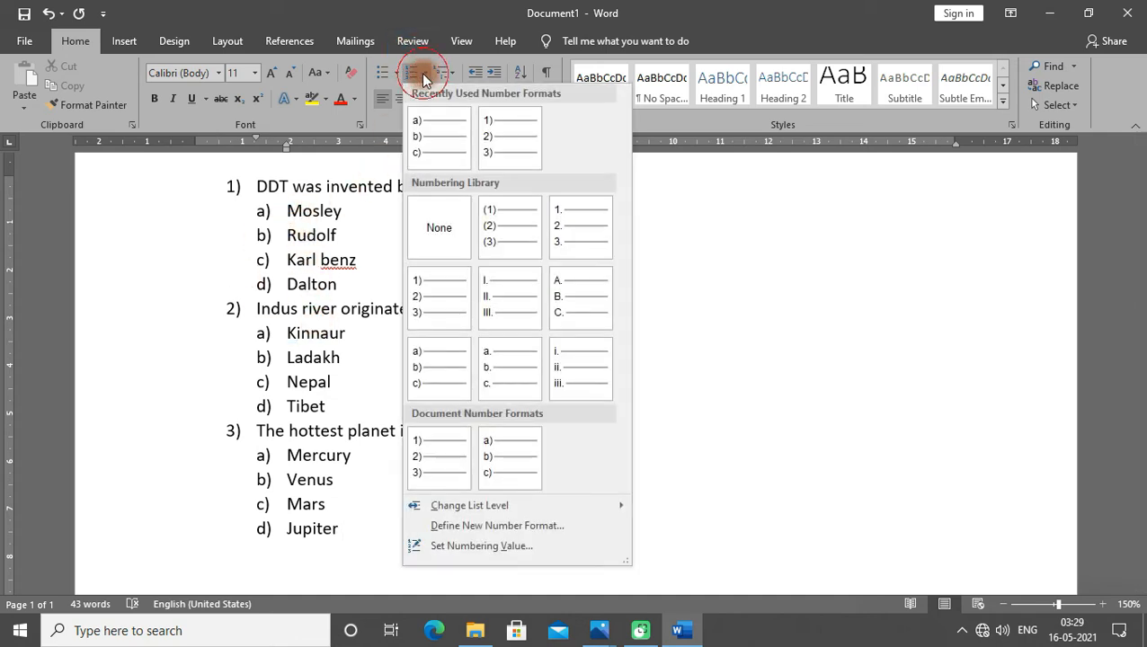
{"action": "left_click", "coordinate": [306, 274]}
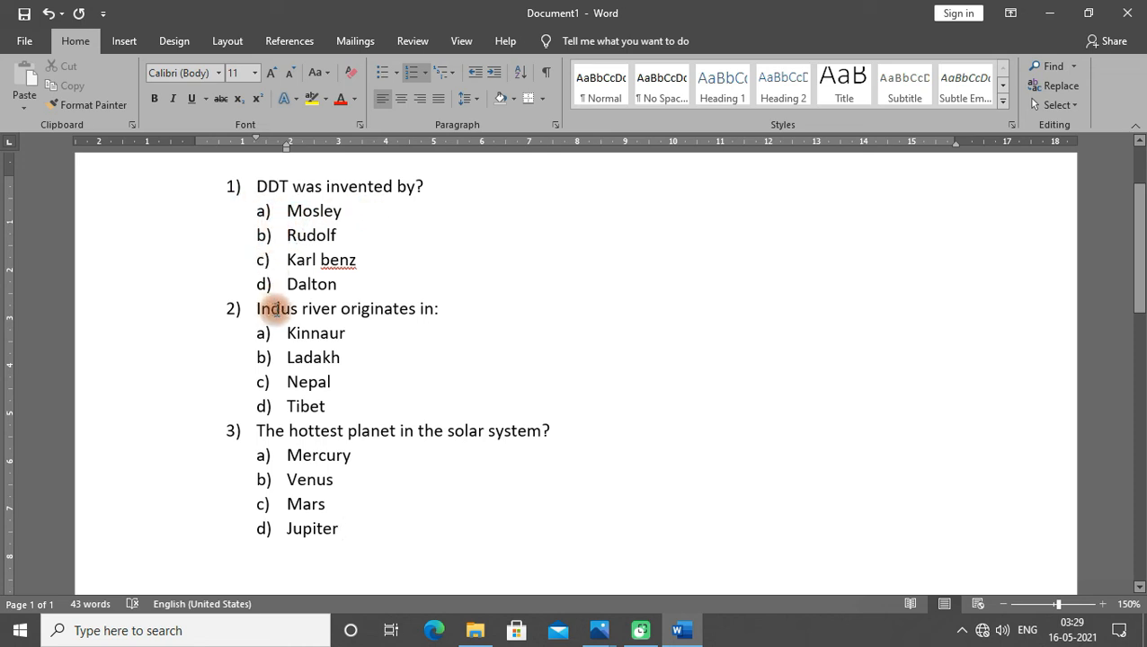
{"action": "scroll", "coordinate": [306, 335], "scroll_direction": "down", "scroll_amount": 1}
{"action": "scroll", "coordinate": [301, 299], "scroll_direction": "up", "scroll_amount": 1}
{"action": "scroll", "coordinate": [299, 344], "scroll_direction": "up", "scroll_amount": 1}
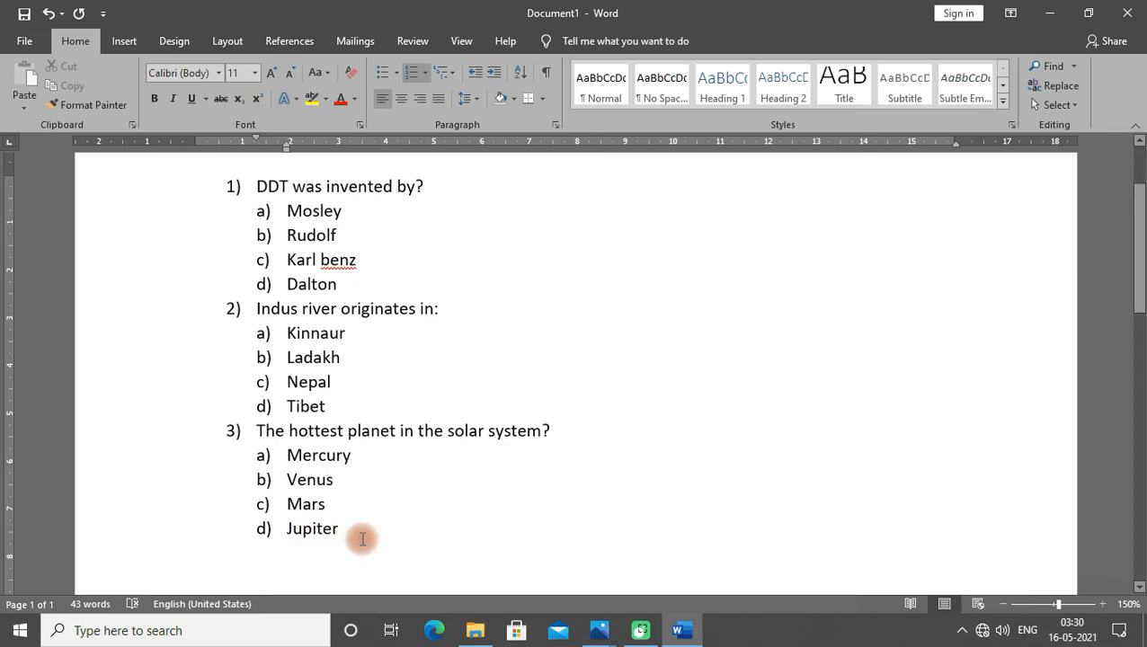
- Select and delete the entire quiz to clear the document
{"action": "key", "text": "ctrl+a"}
{"action": "key", "text": "Delete"}
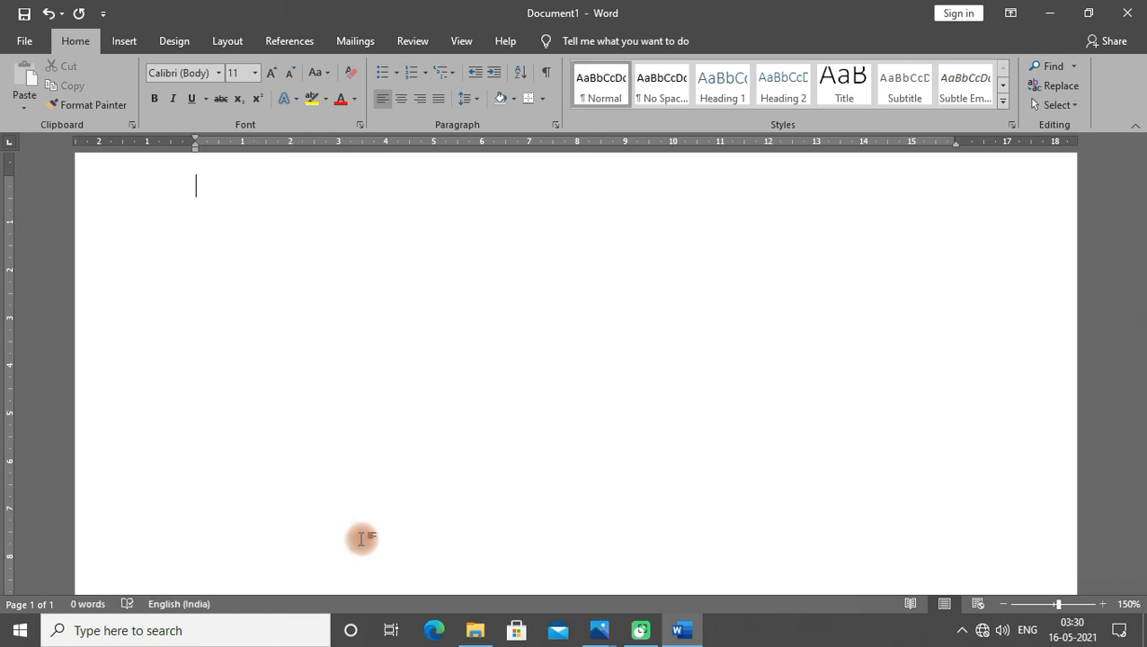
- Start a 1) numbered list and enter the question "Where was the electricity supply first introduced in India?"
{"action": "type", "text": "1)"}
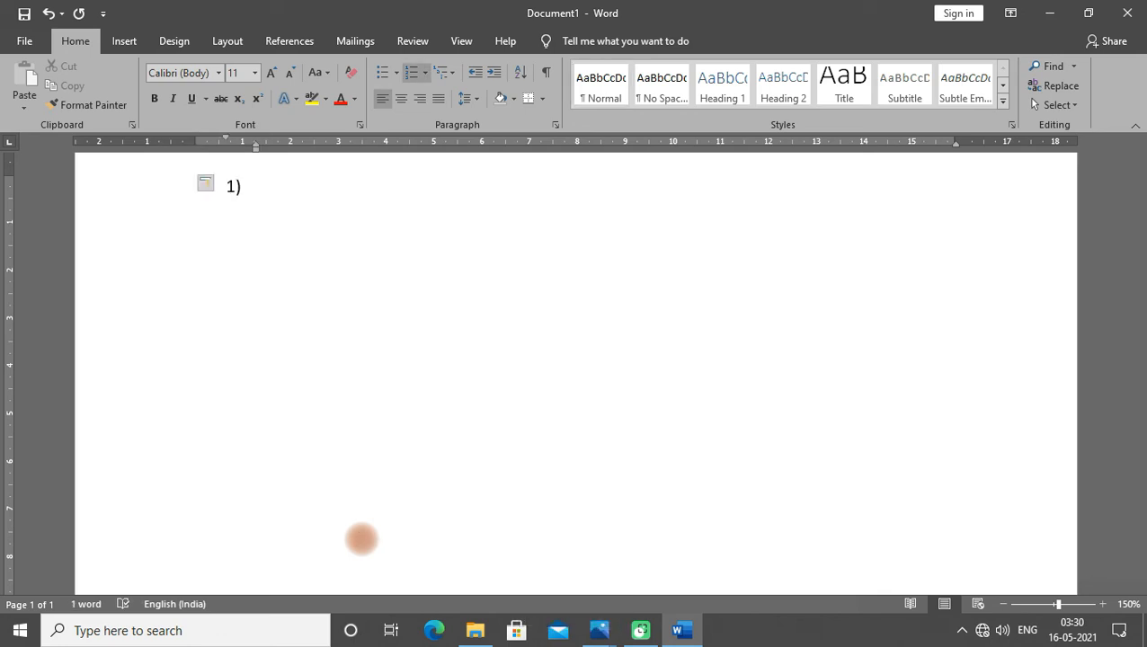
{"action": "type", "text": " whwer"}
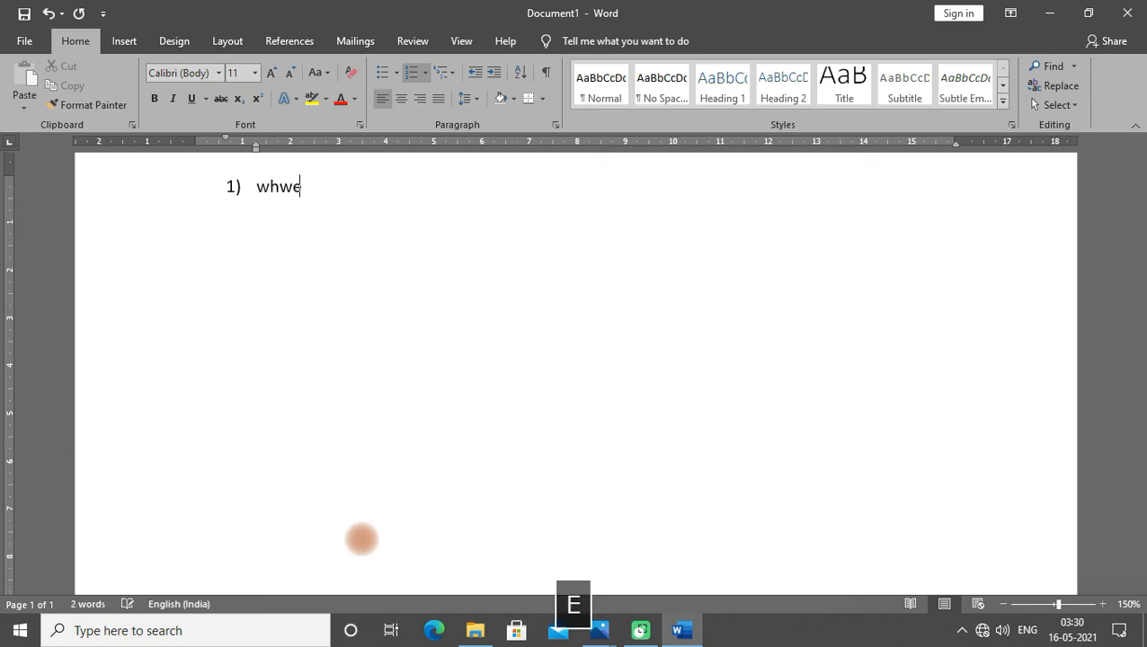
{"action": "key", "text": "BackSpace"}
{"action": "key", "text": "BackSpace"}
{"action": "key", "text": "BackSpace"}
{"action": "key", "text": "BackSpace"}
{"action": "key", "text": "BackSpace"}
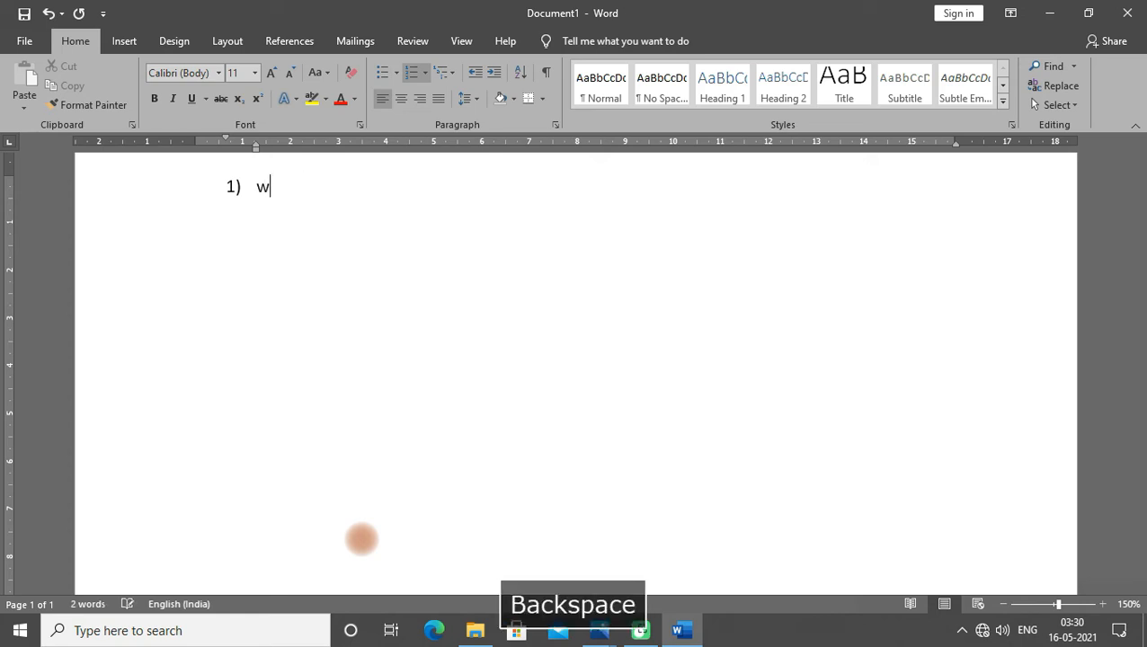
{"action": "type", "text": "Where was"}
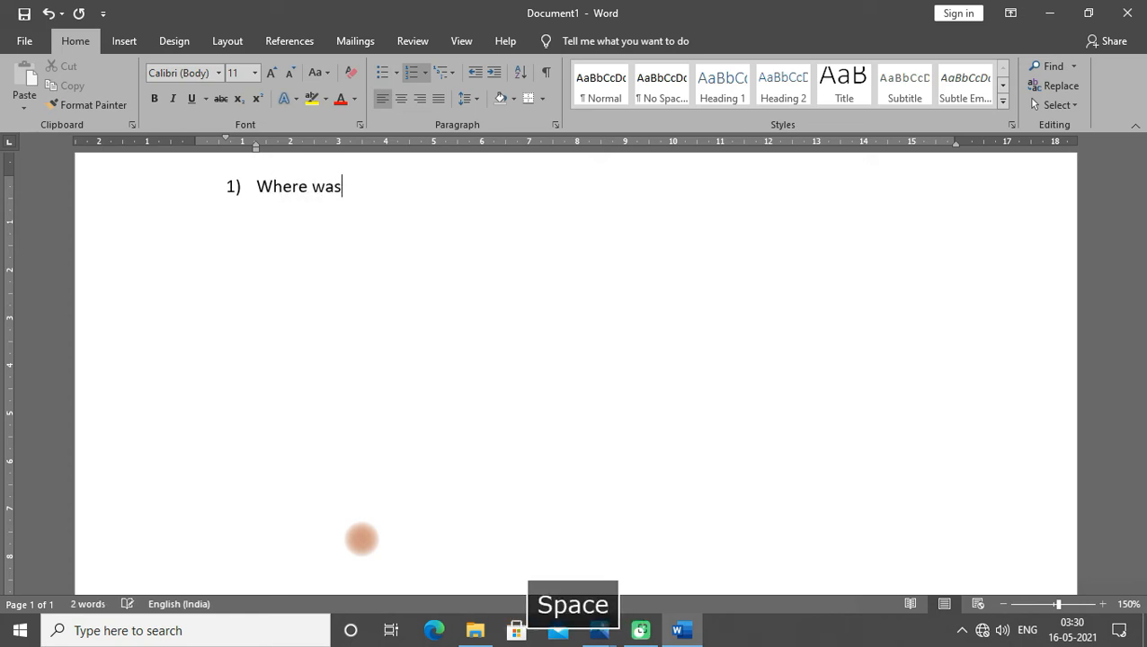
{"action": "type", "text": " the electri"}
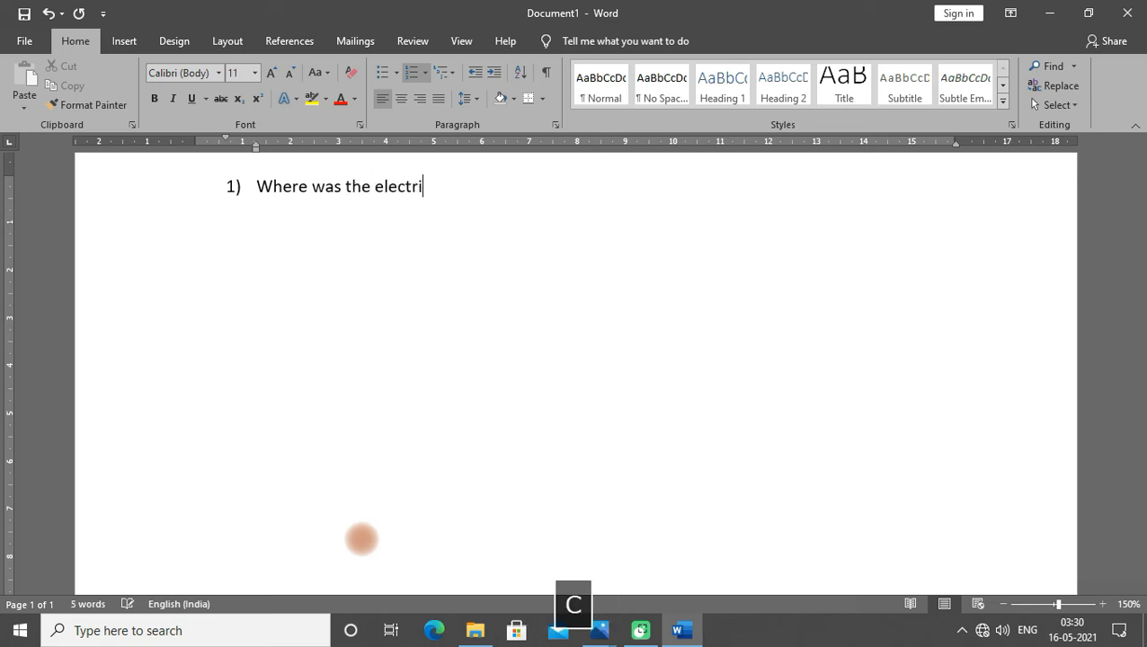
{"action": "type", "text": "city sup"}
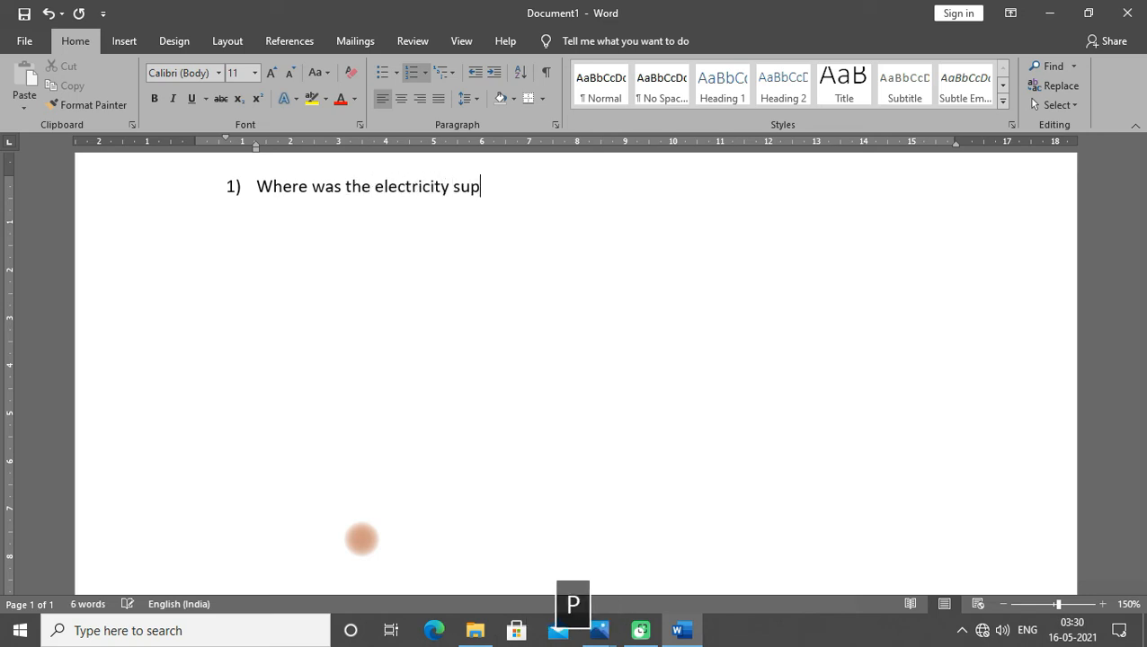
{"action": "type", "text": "ply fi"}
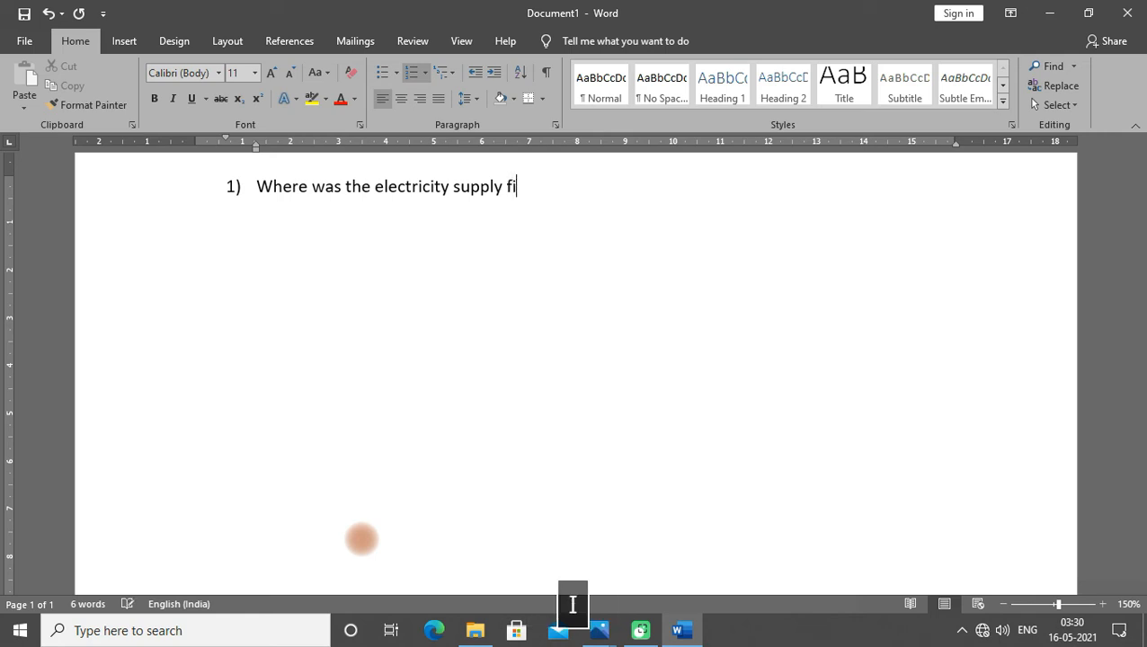
{"action": "type", "text": "rst intro"}
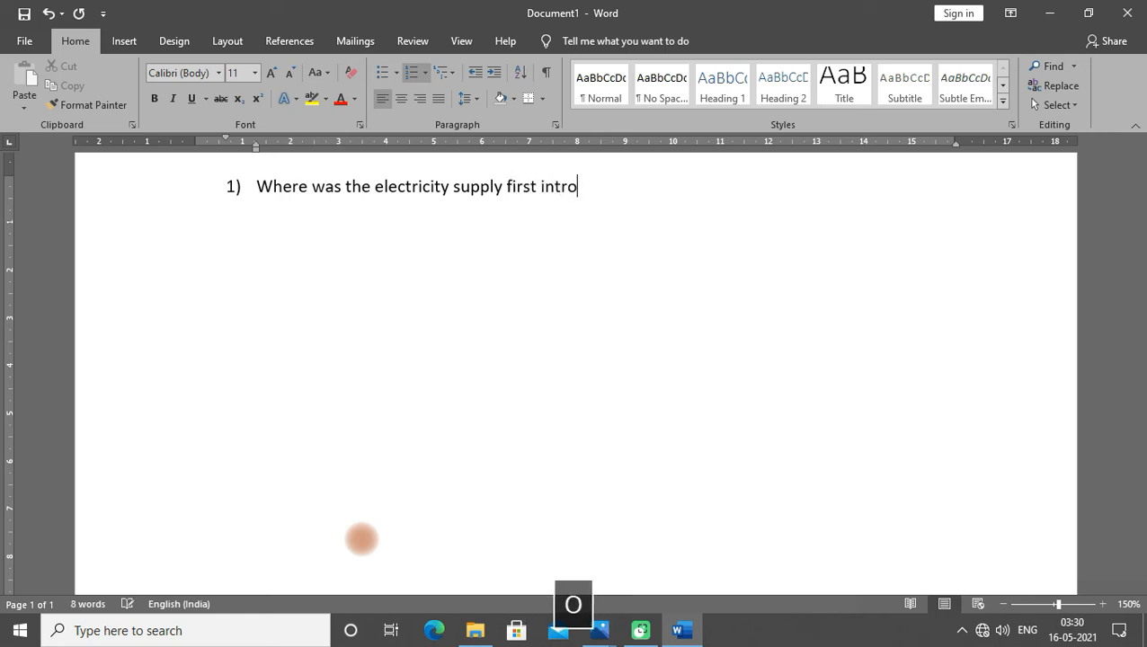
{"action": "type", "text": "duced i"}
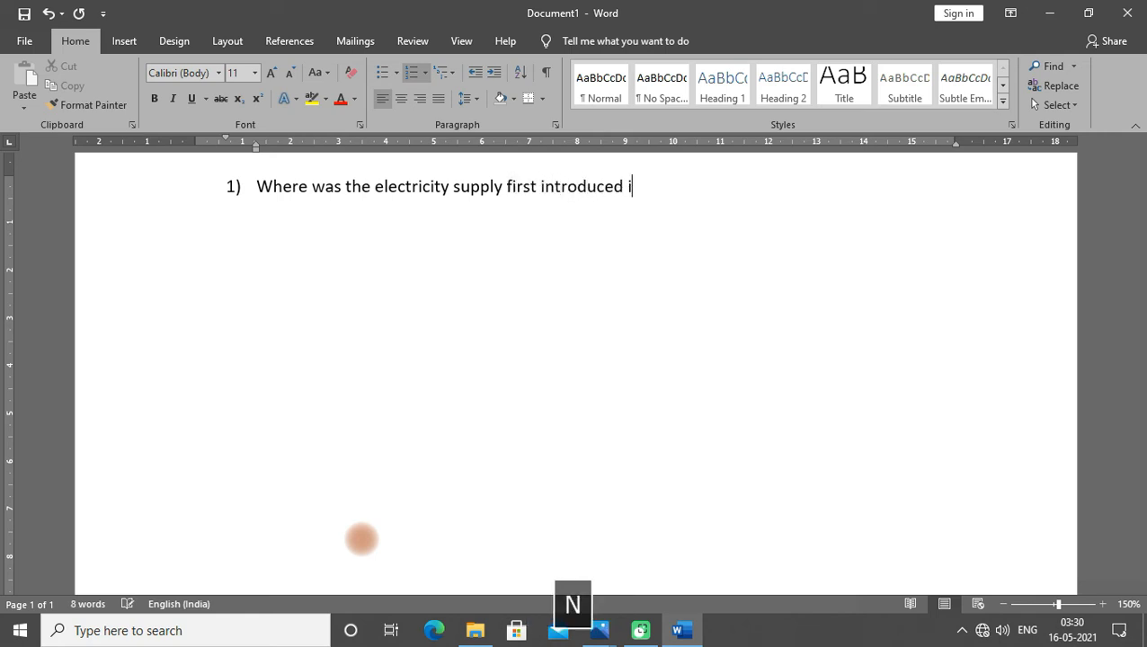
{"action": "type", "text": "n INdia"}
{"action": "key", "text": "BackSpace"}
{"action": "key", "text": "BackSpace"}
{"action": "key", "text": "BackSpace"}
{"action": "key", "text": "BackSpace"}
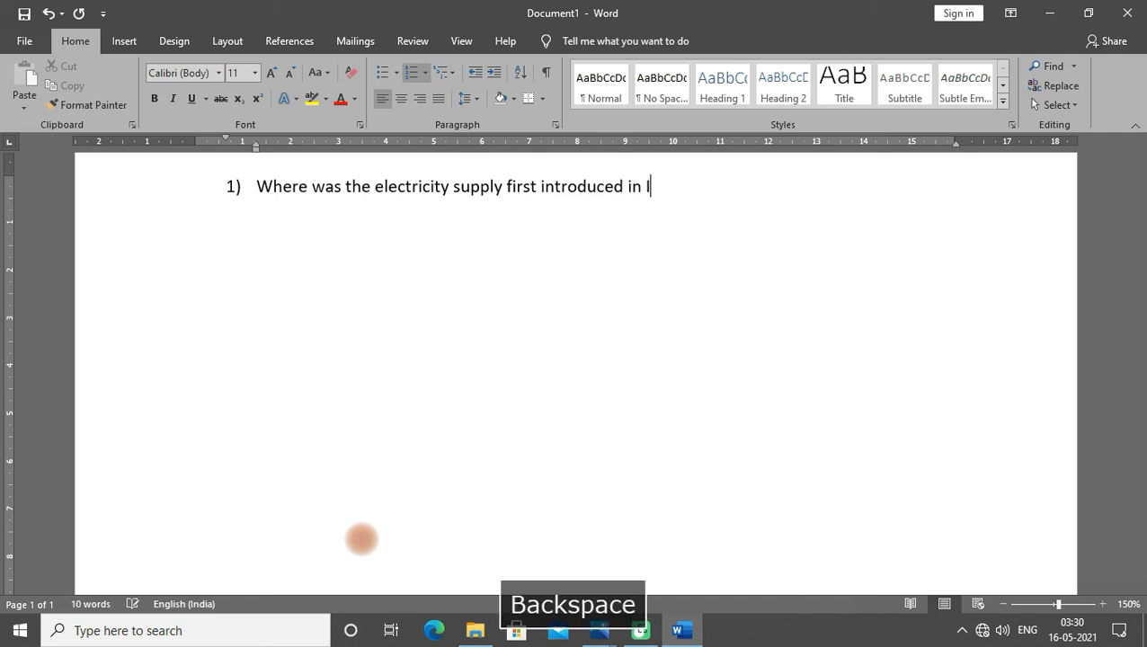
{"action": "type", "text": "ndia"}
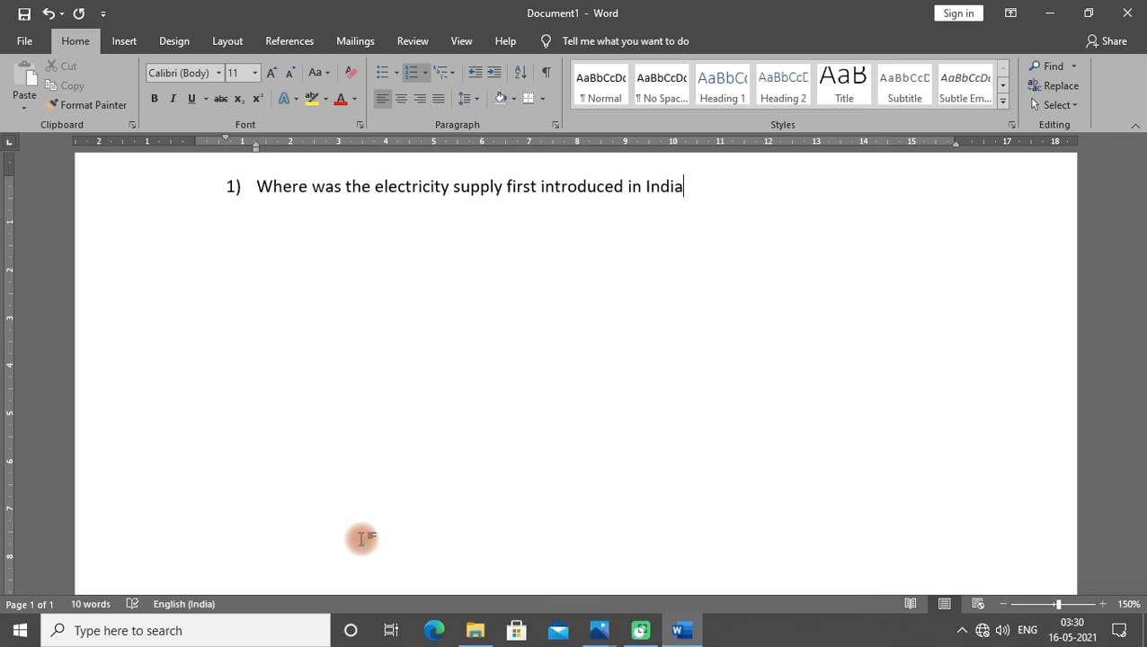
{"action": "type", "text": "?"}
- Add an indented lettered option under question 1 and enter Mumbai as option a
{"action": "key", "text": "Return"}
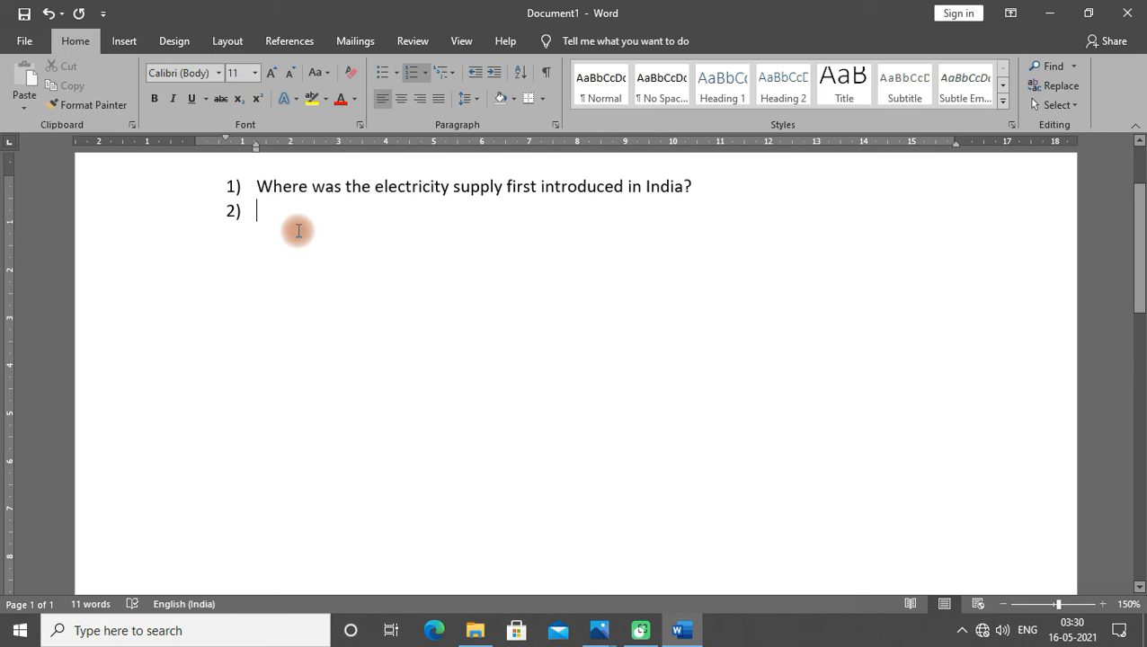
{"action": "key", "text": "Tab"}
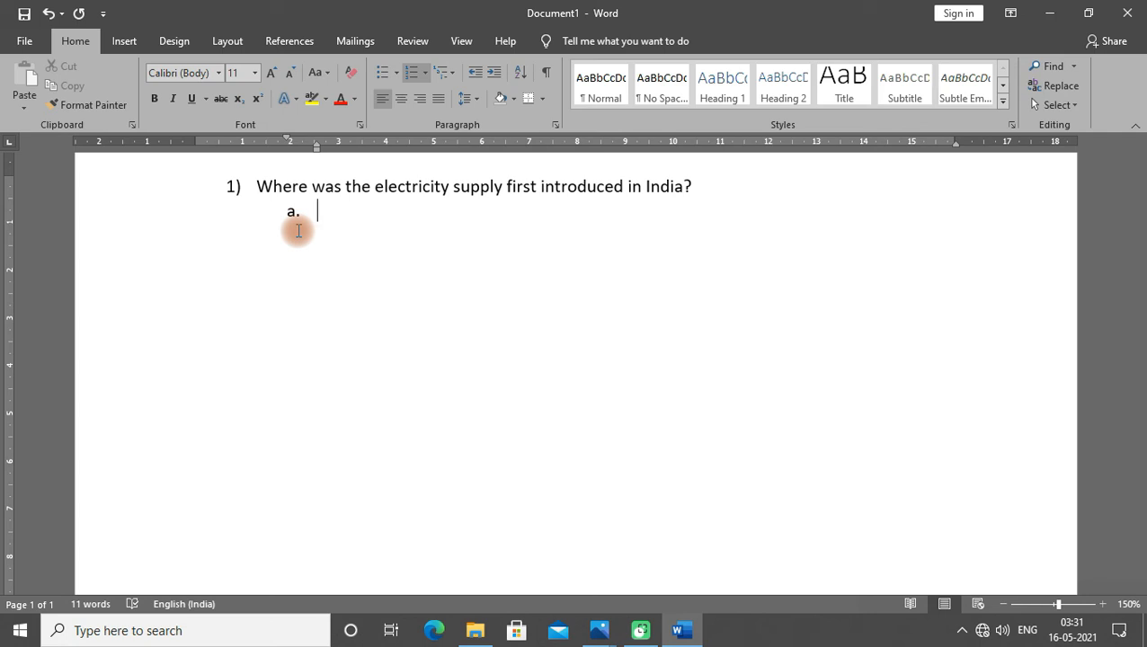
{"action": "type", "text": "mumbai"}
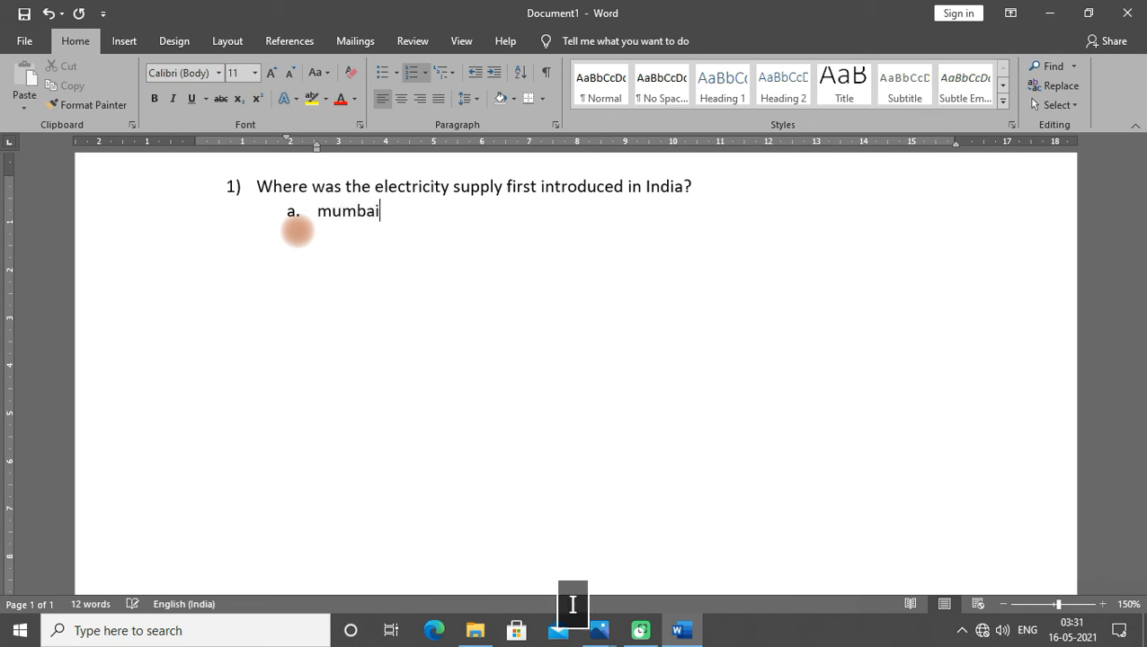
- Enter Dehradun, Darjeeling and Chennai as options b., c. and d
{"action": "key", "text": "Return"}
{"action": "type", "text": "dehradun"}
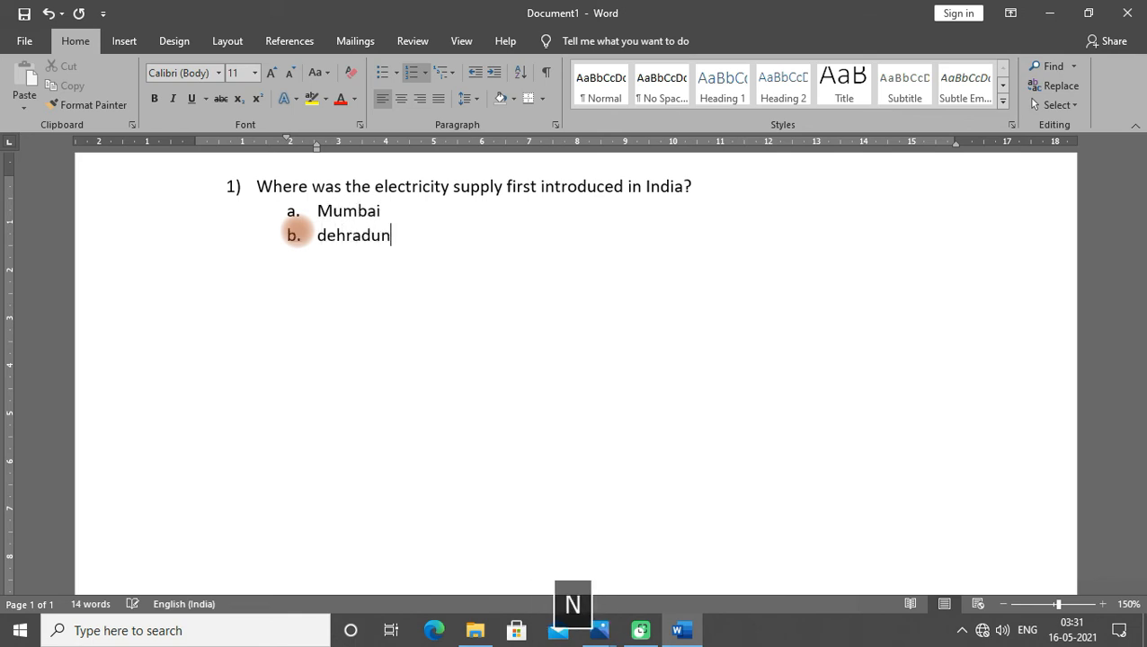
{"action": "key", "text": "Return"}
{"action": "type", "text": "dar"}
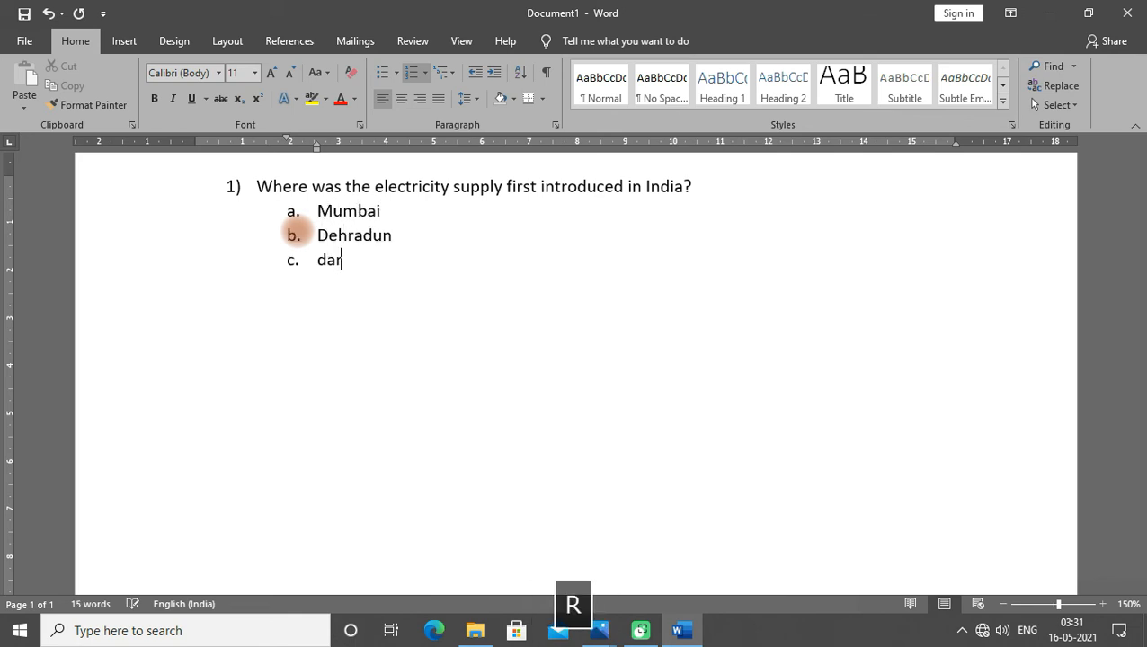
{"action": "type", "text": "jeeling"}
{"action": "key", "text": "Return"}
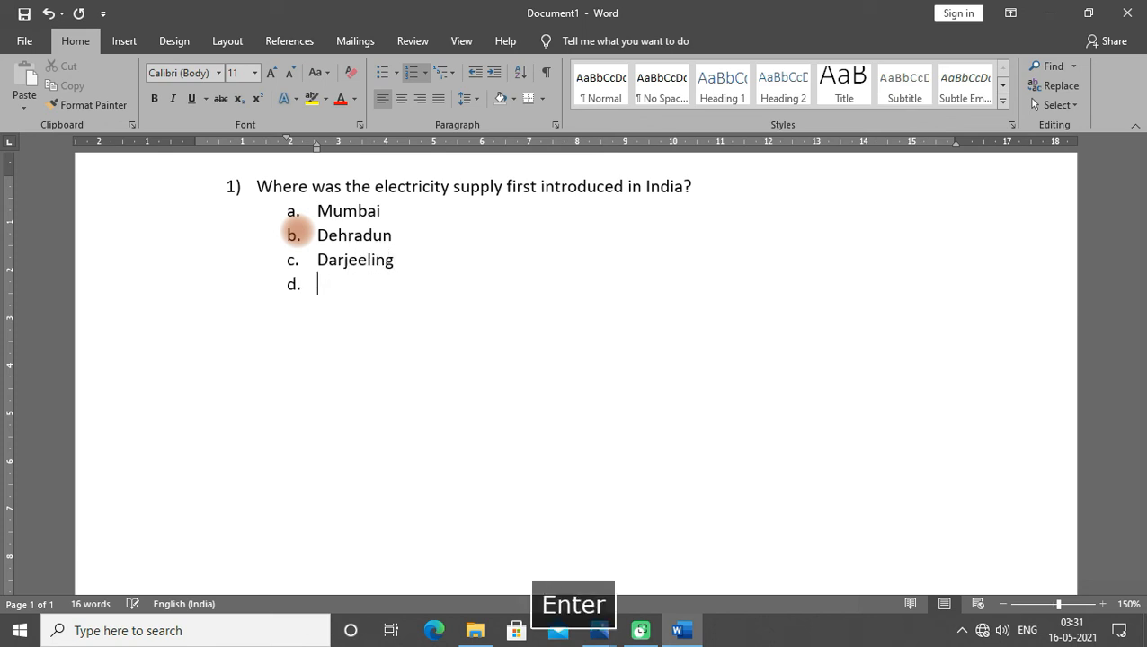
{"action": "type", "text": "chennai"}
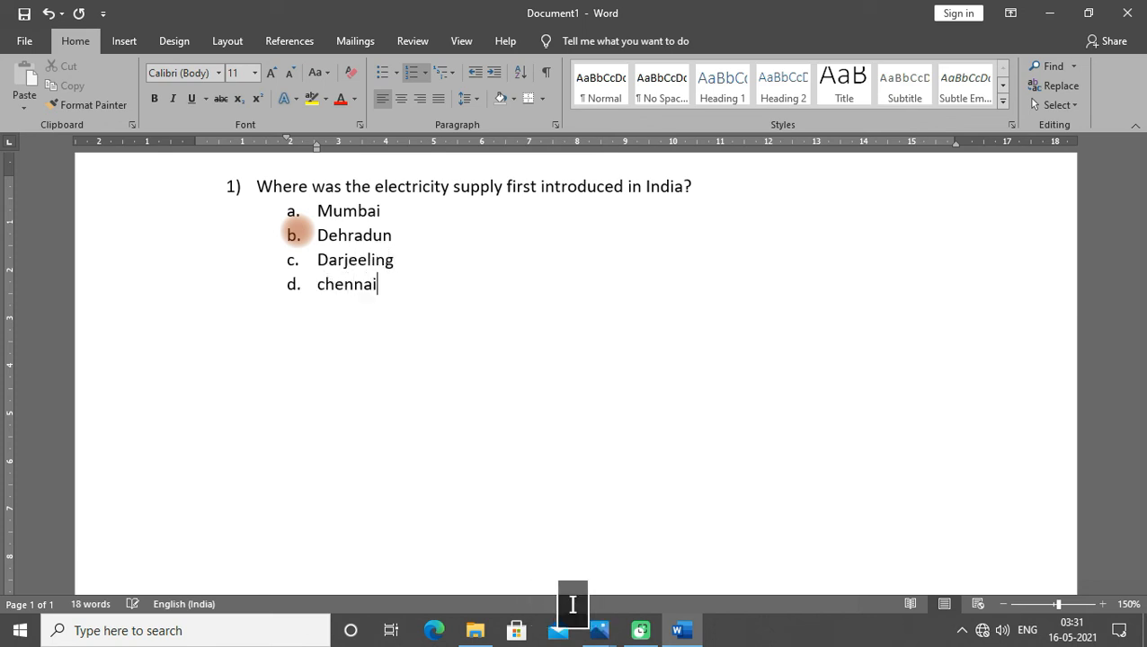
- Return to the numbered level and enter question 2) "Which peninsular river is least seasonal in flow?"
{"action": "key", "text": "Return"}
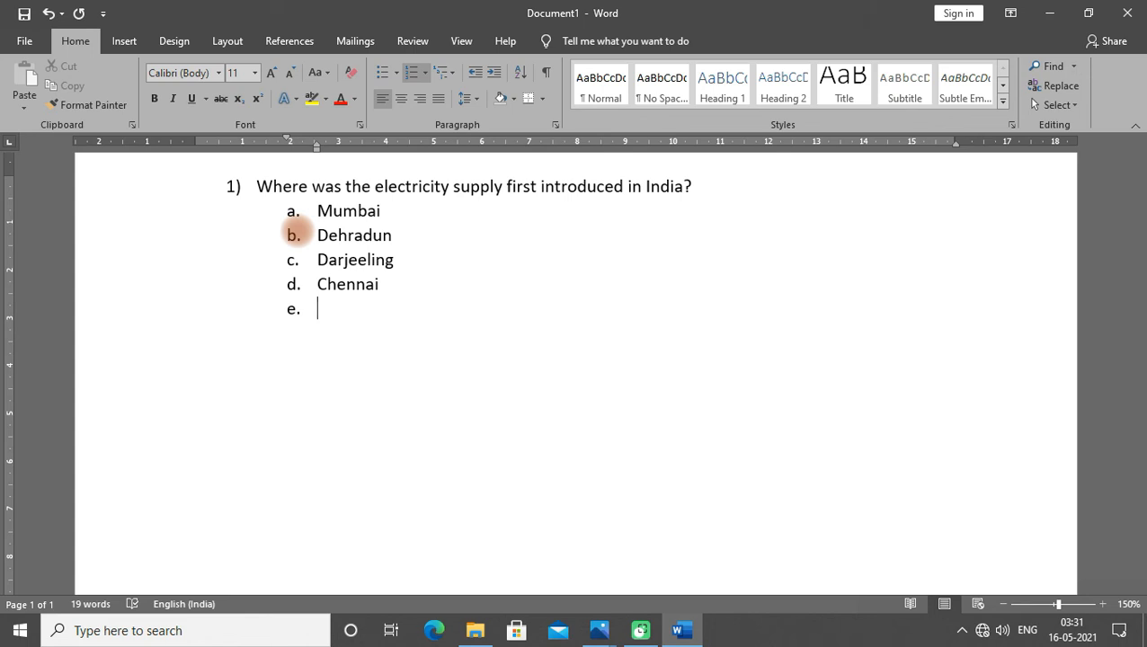
{"action": "key", "text": "Return"}
{"action": "type", "text": "which p"}
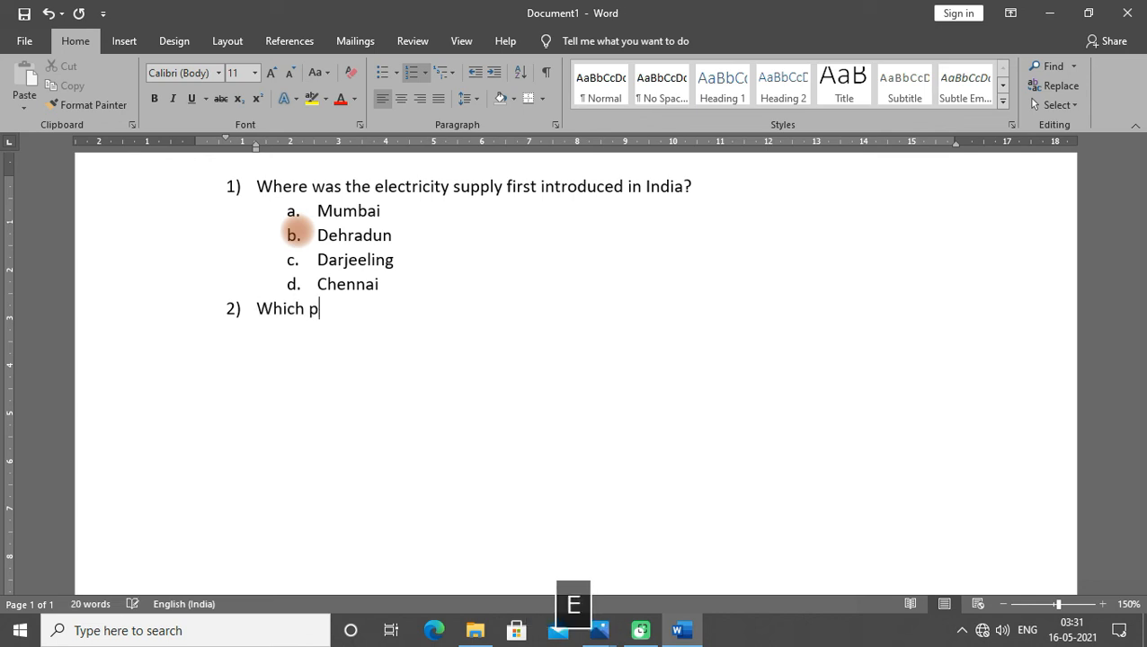
{"action": "type", "text": "enin"}
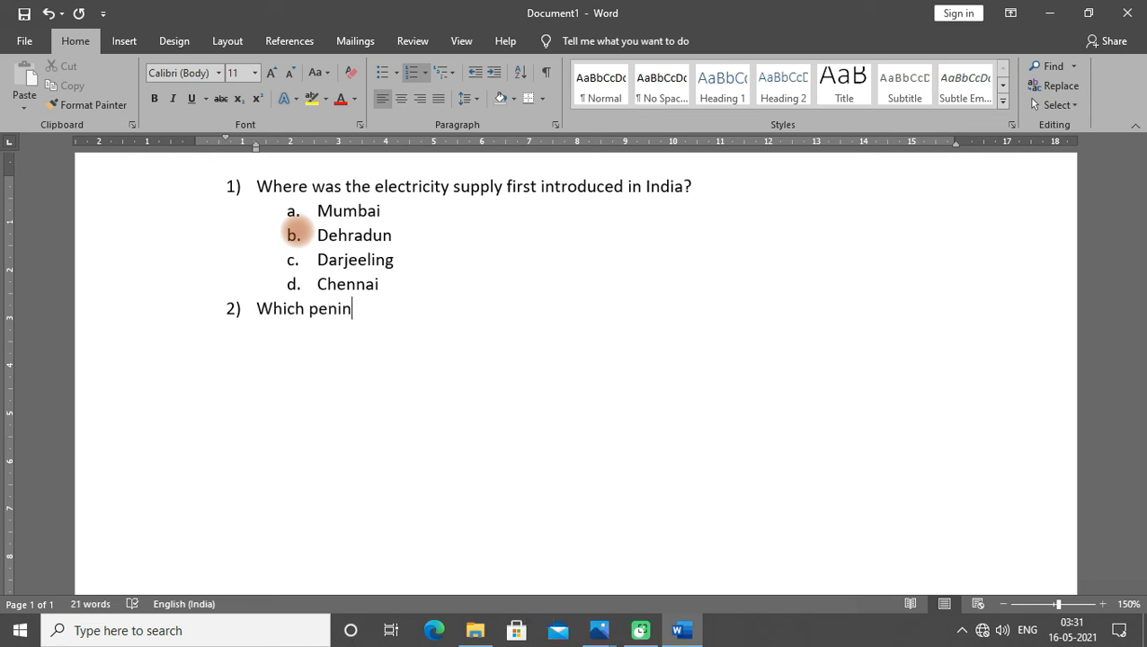
{"action": "type", "text": "sular rive"}
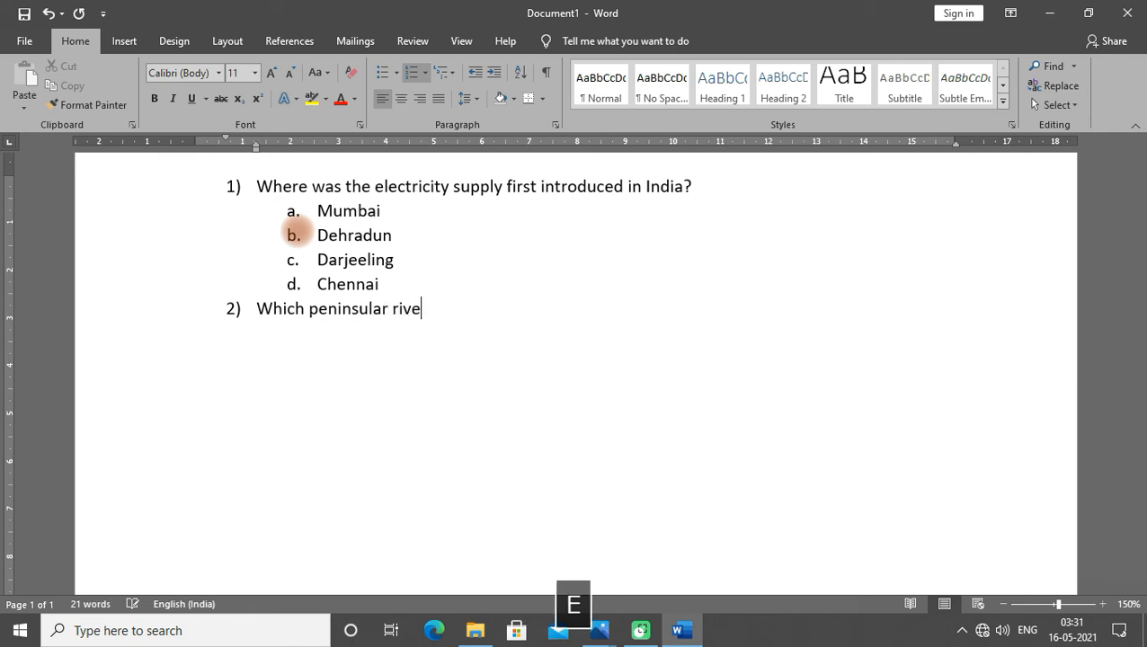
{"action": "type", "text": "r is "}
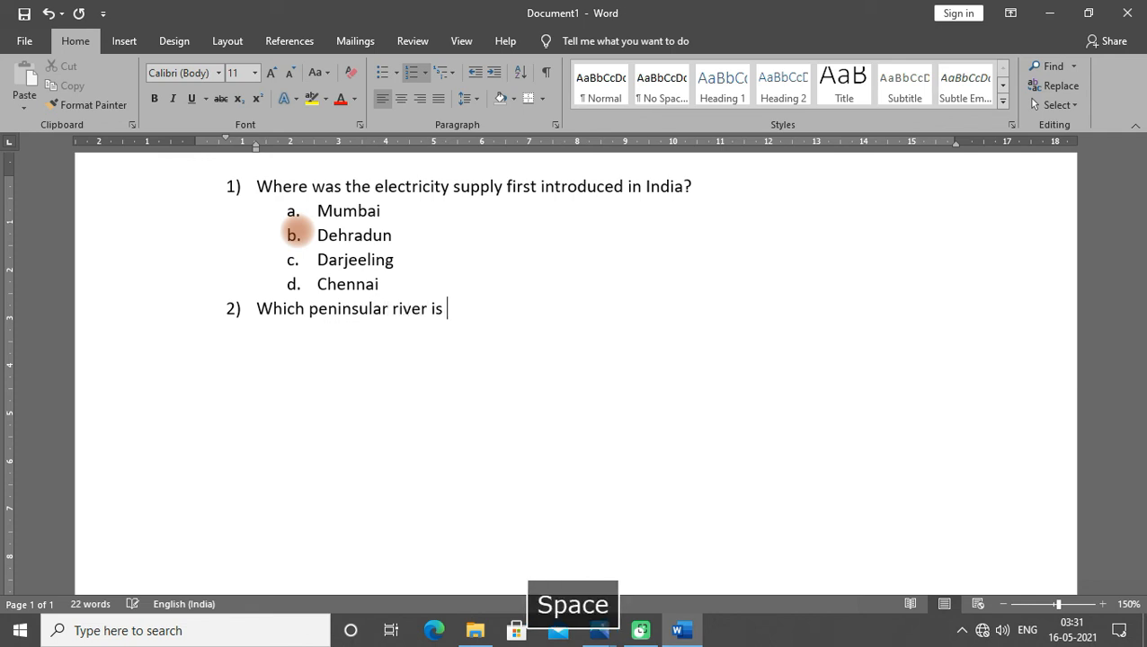
{"action": "type", "text": "least ses"}
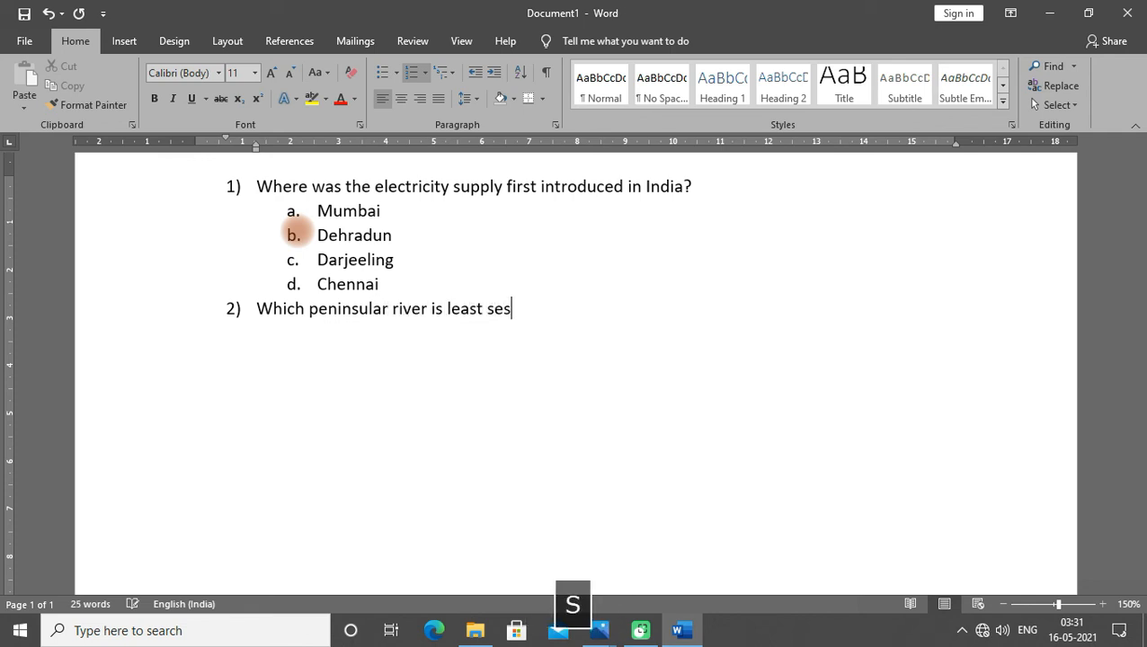
{"action": "key", "text": "BackSpace"}
{"action": "key", "text": "BackSpace"}
{"action": "type", "text": "easona"}
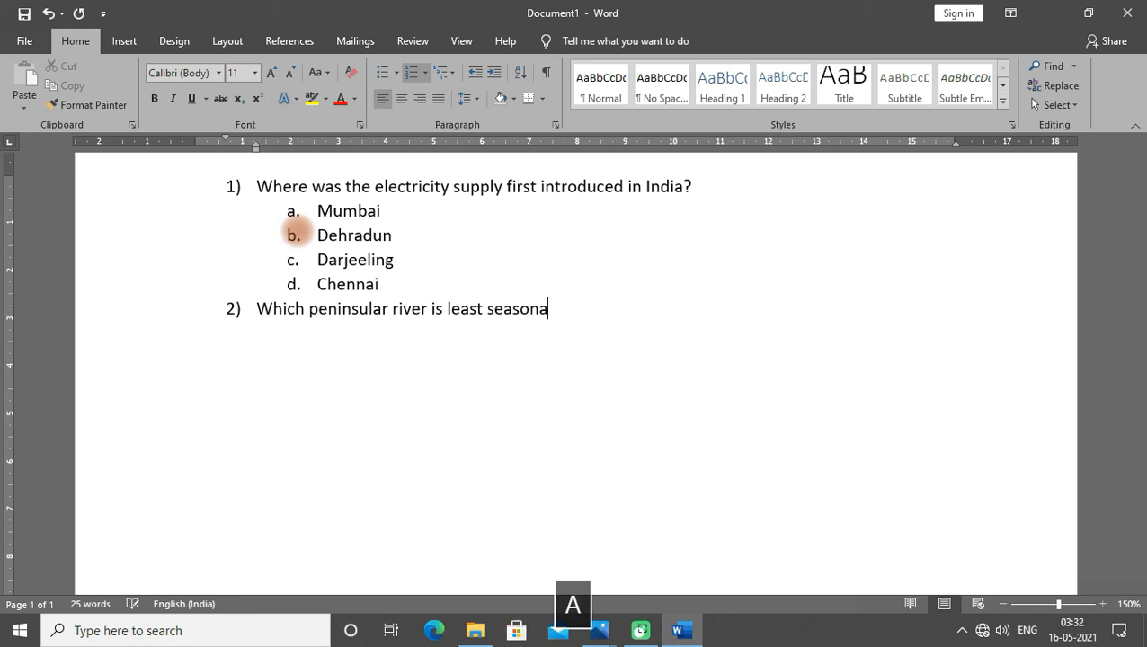
{"action": "type", "text": "l in flow?"}
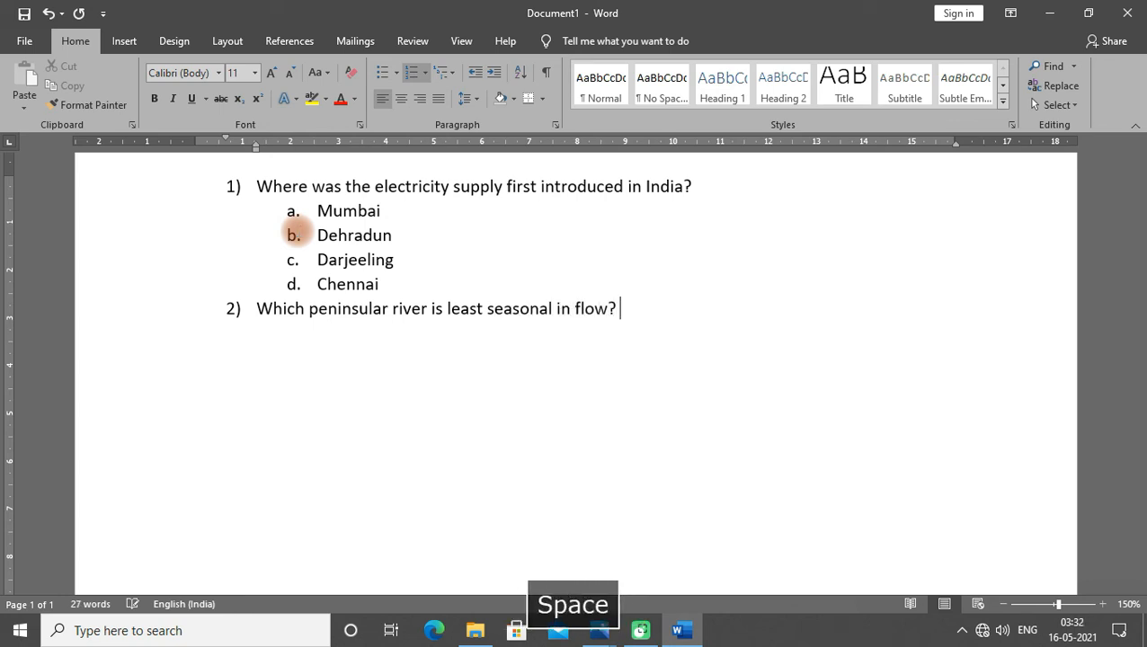
{"action": "key", "text": "Return"}
{"action": "key", "text": "BackSpace"}
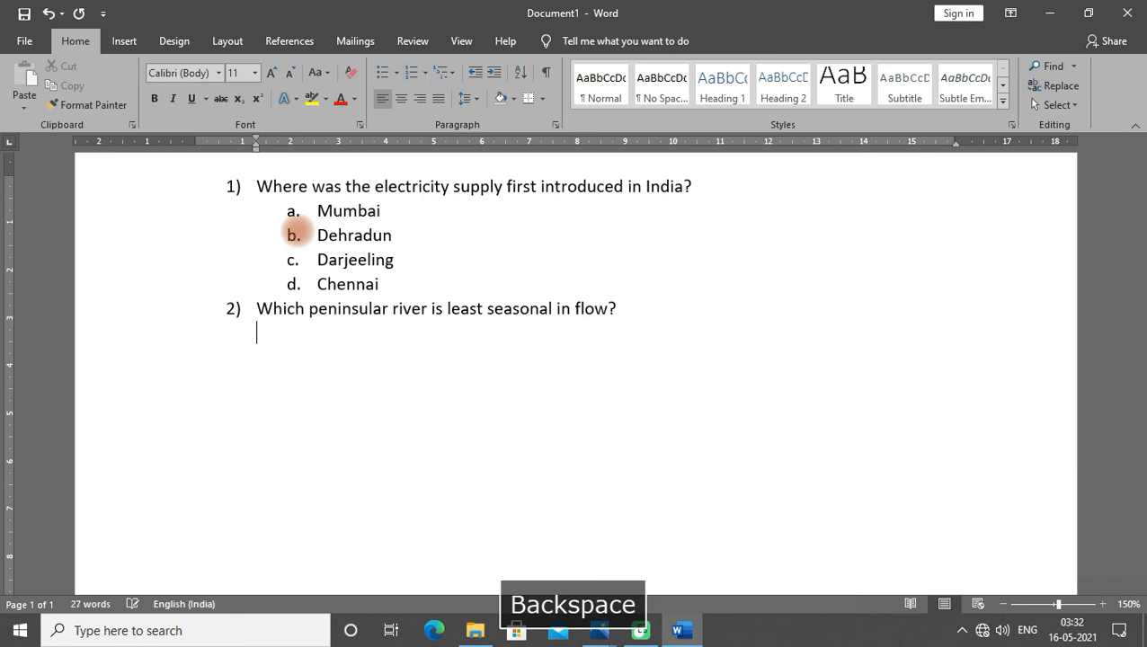
{"action": "key", "text": "BackSpace"}
{"action": "key", "text": "BackSpace"}
{"action": "key", "text": "BackSpace"}
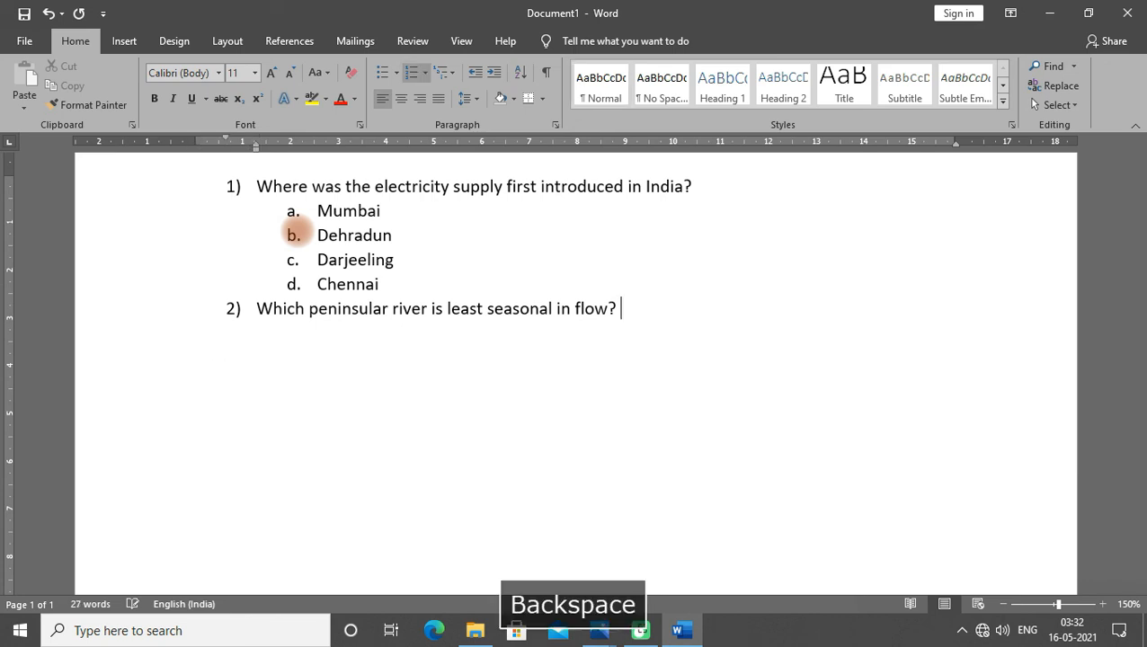
- Add an indented lettered option under question 2 and enter Narmada as option a
{"action": "key", "text": "Return"}
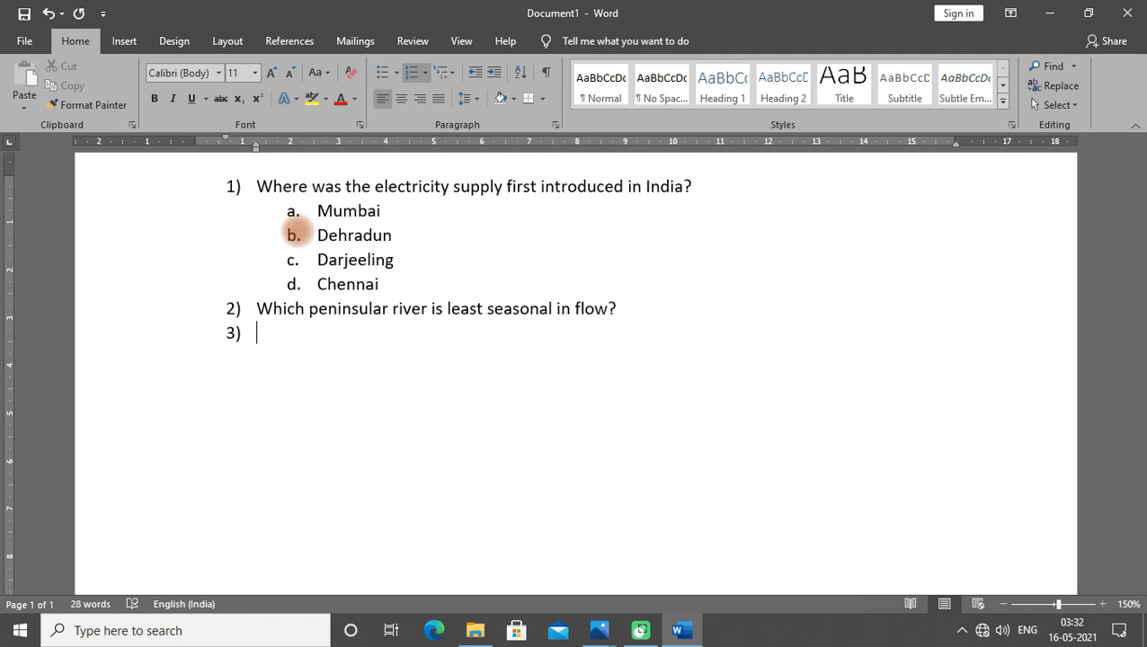
{"action": "key", "text": "Tab"}
{"action": "type", "text": "narmada"}
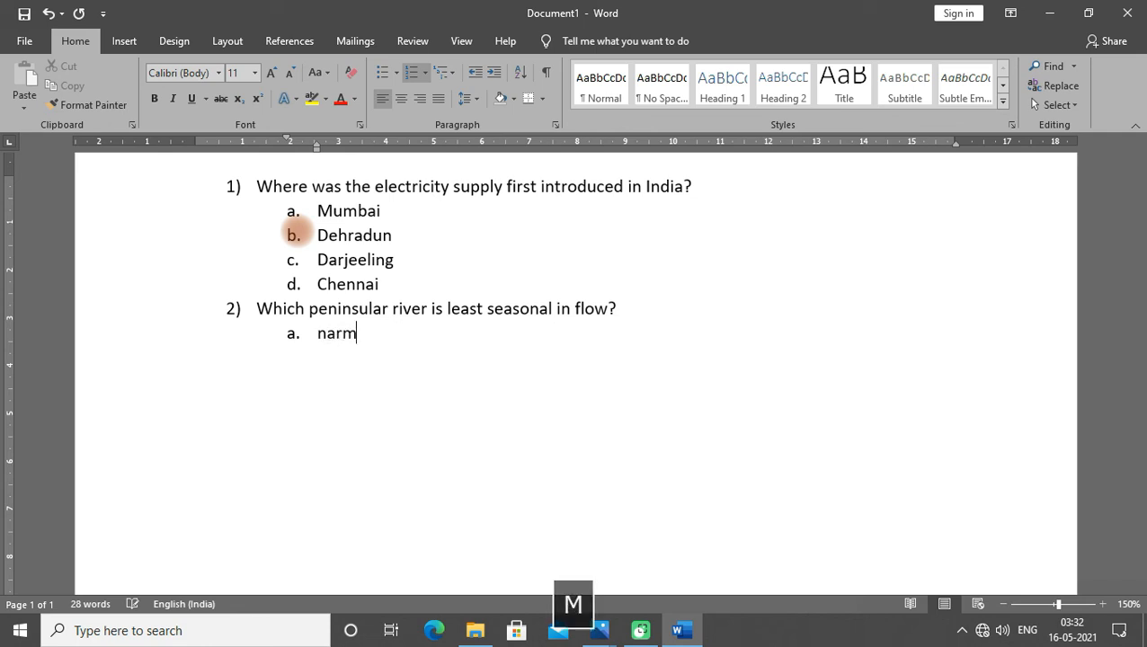
- Enter Krishna, Godavari and cauvery as options b., c. and d. under question 2
{"action": "key", "text": "Return"}
{"action": "type", "text": "krishna"}
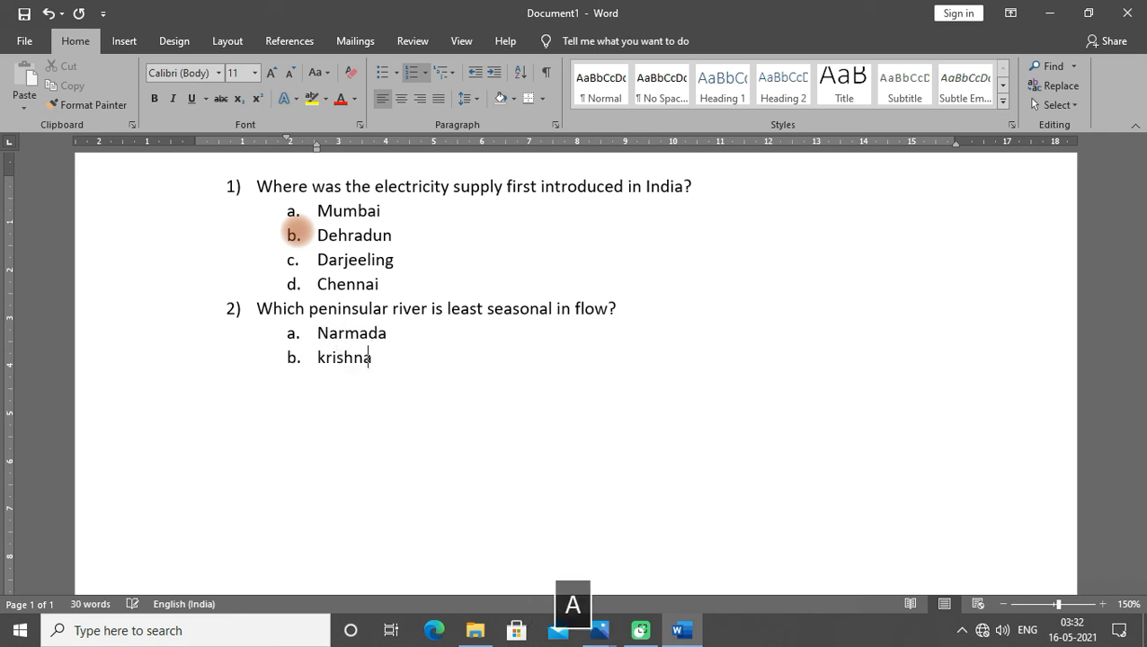
{"action": "key", "text": "Return"}
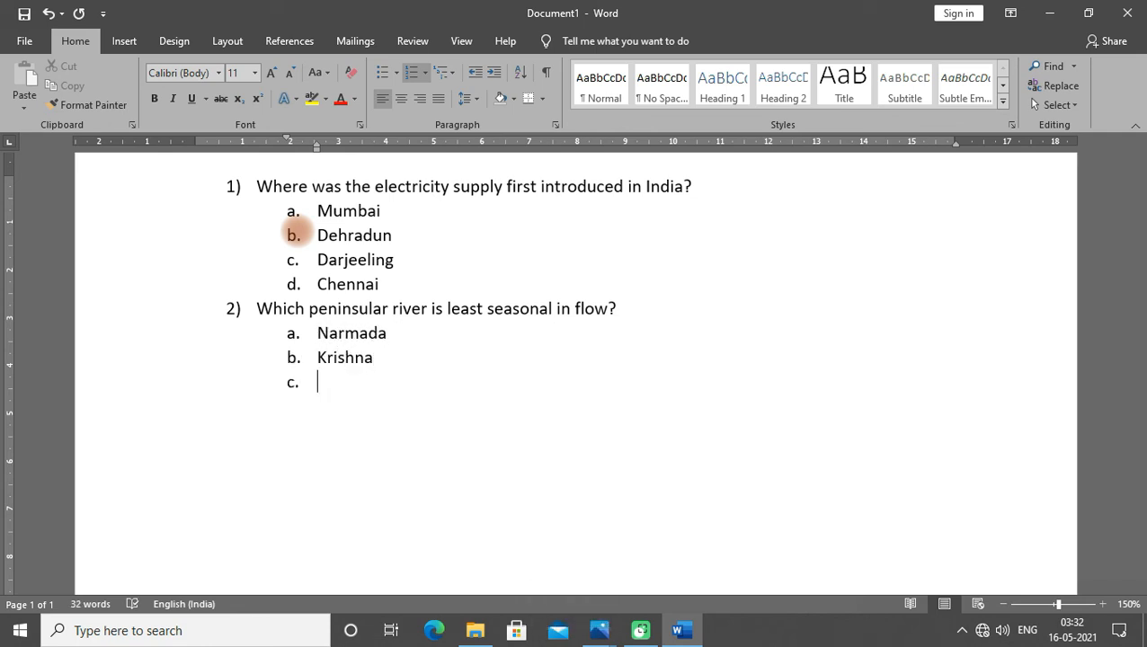
{"action": "type", "text": "f"}
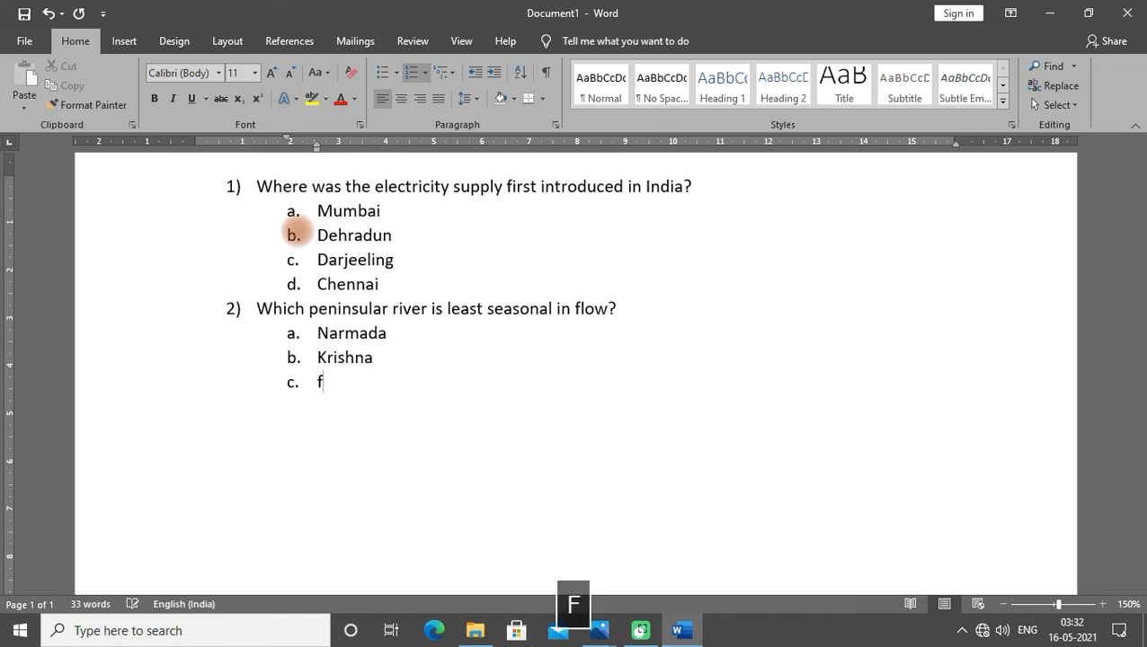
{"action": "key", "text": "BackSpace"}
{"action": "type", "text": "godavar"}
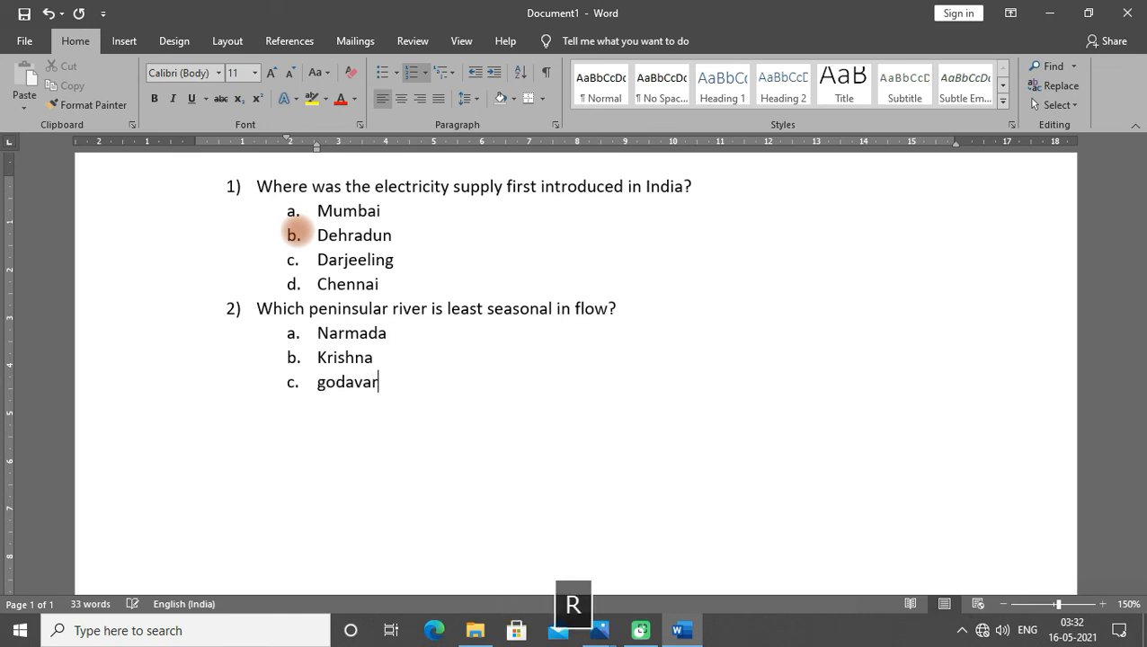
{"action": "type", "text": "i"}
{"action": "key", "text": "Return"}
{"action": "type", "text": "cauvery"}
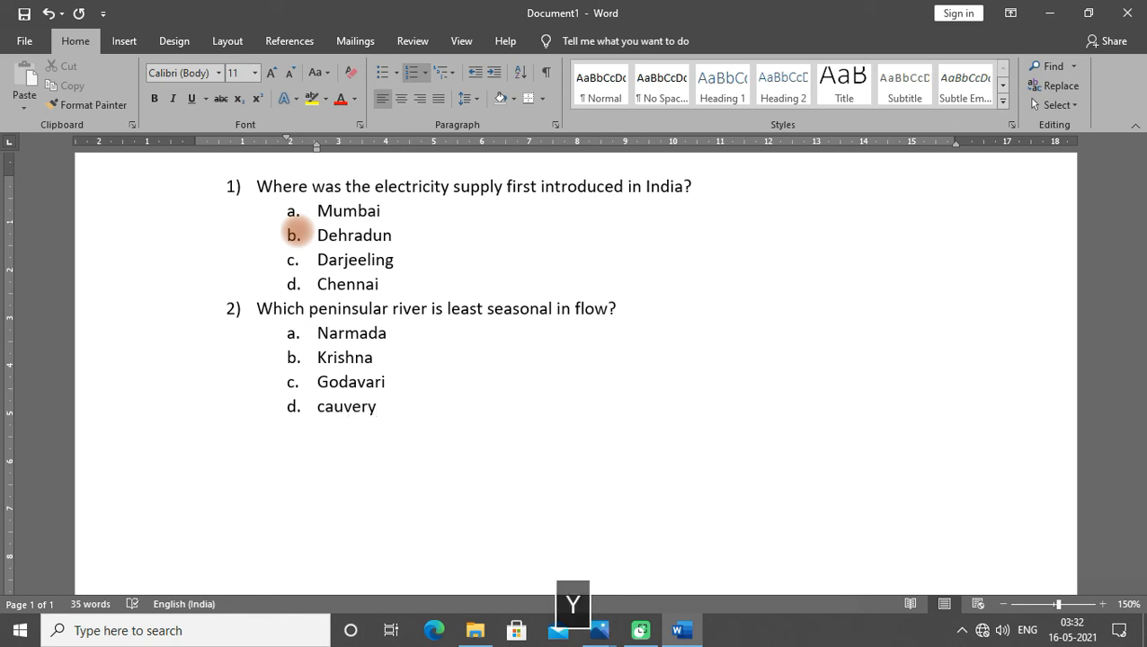
- Start a new numbered question item 3) below question 2's last option
{"action": "key", "text": "Return"}
{"action": "key", "text": "Return"}
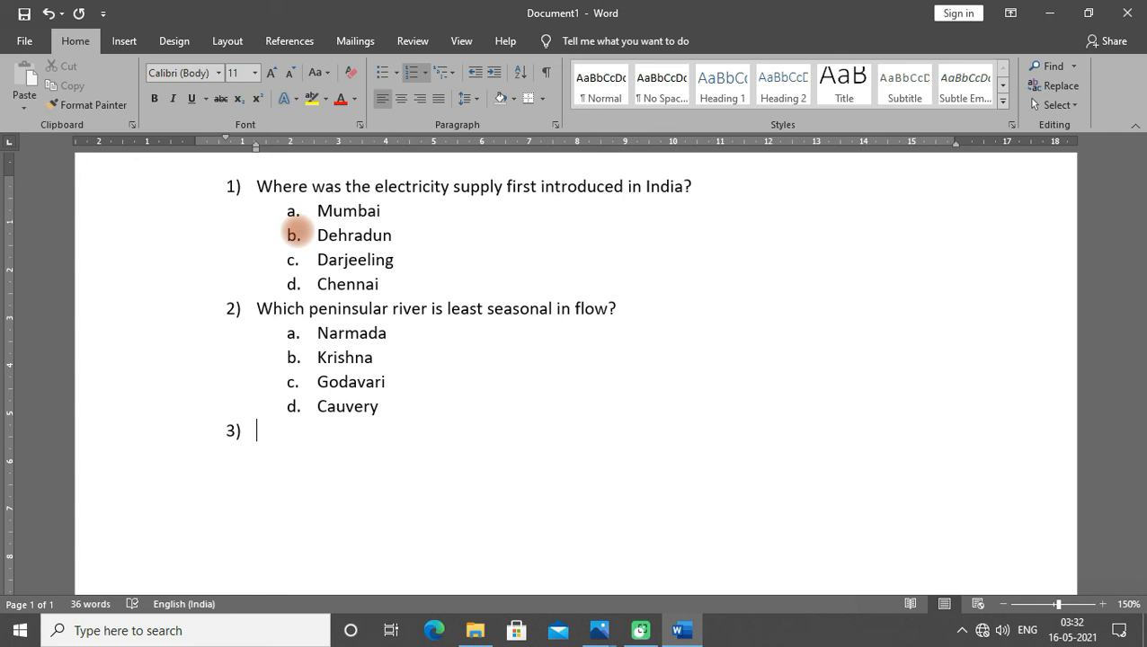
{"action": "key", "text": "BackSpace"}
{"action": "key", "text": "BackSpace"}
{"action": "key", "text": "Return"}
{"action": "key", "text": "Return"}
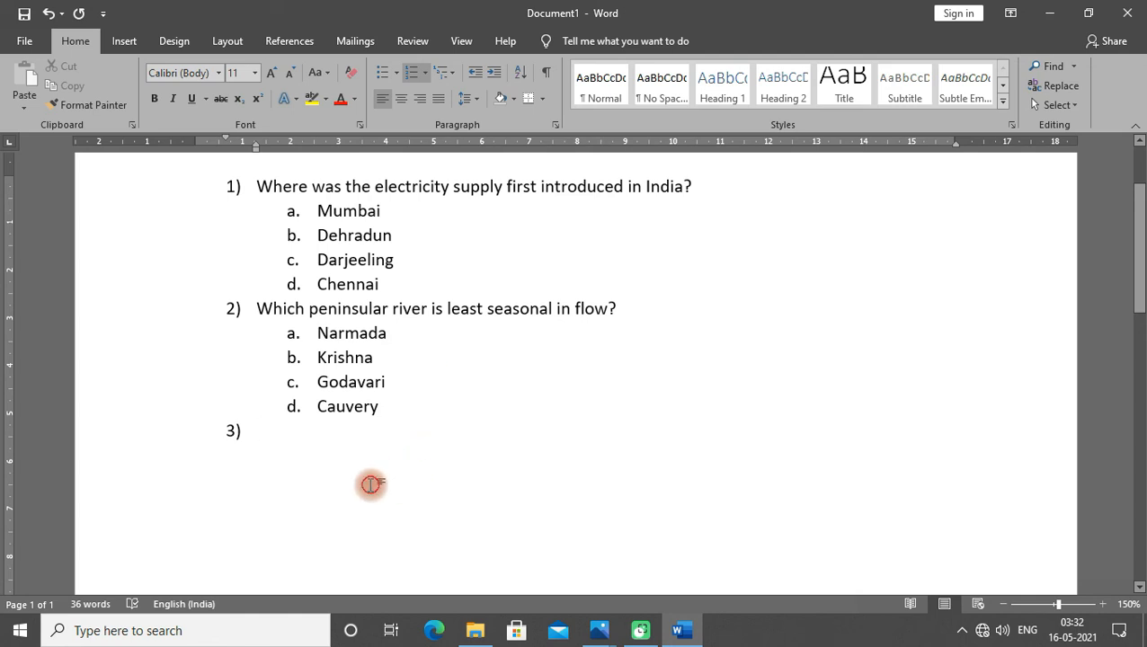
{"action": "left_click_drag", "start_coordinate": [371, 470], "coordinate": [261, 180]}
{"action": "left_click", "coordinate": [633, 403]}
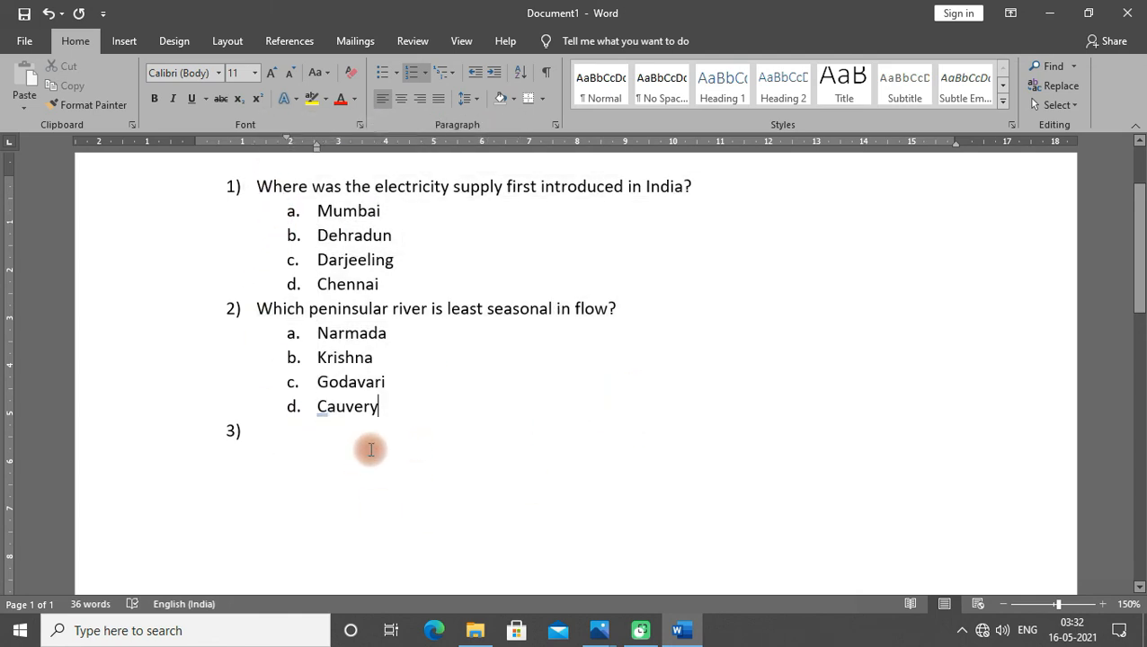
{"action": "left_click", "coordinate": [339, 422]}
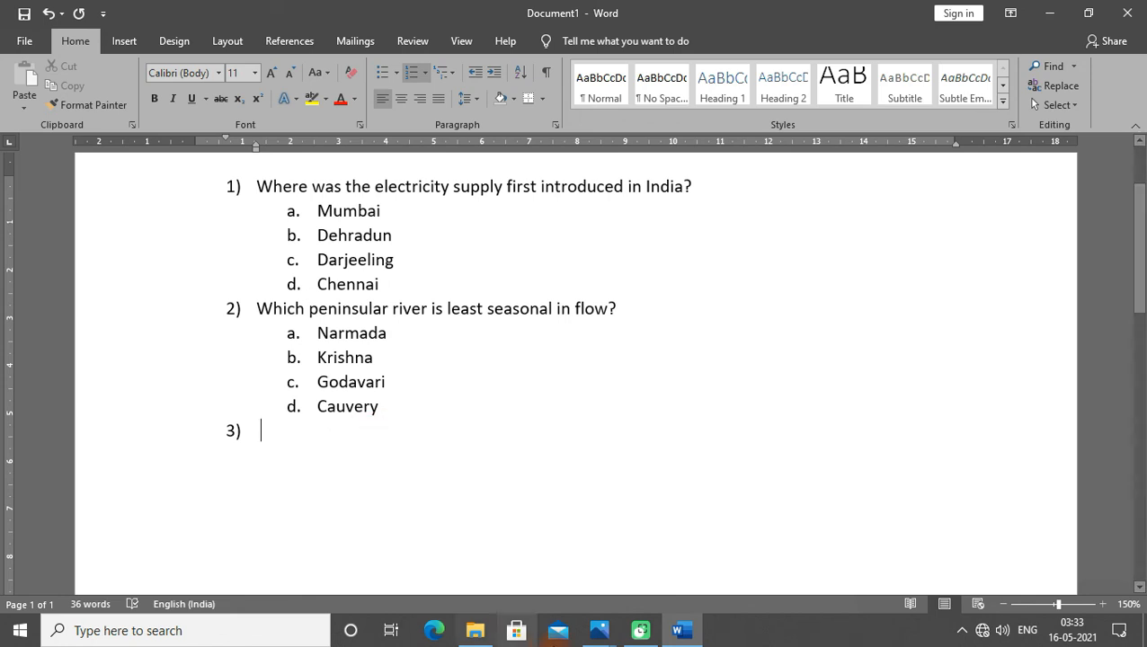
- Switch to Photos and view the reference images of multilevel lists before returning to the document
{"action": "left_click", "coordinate": [599, 630]}
{"action": "left_click", "coordinate": [576, 537]}
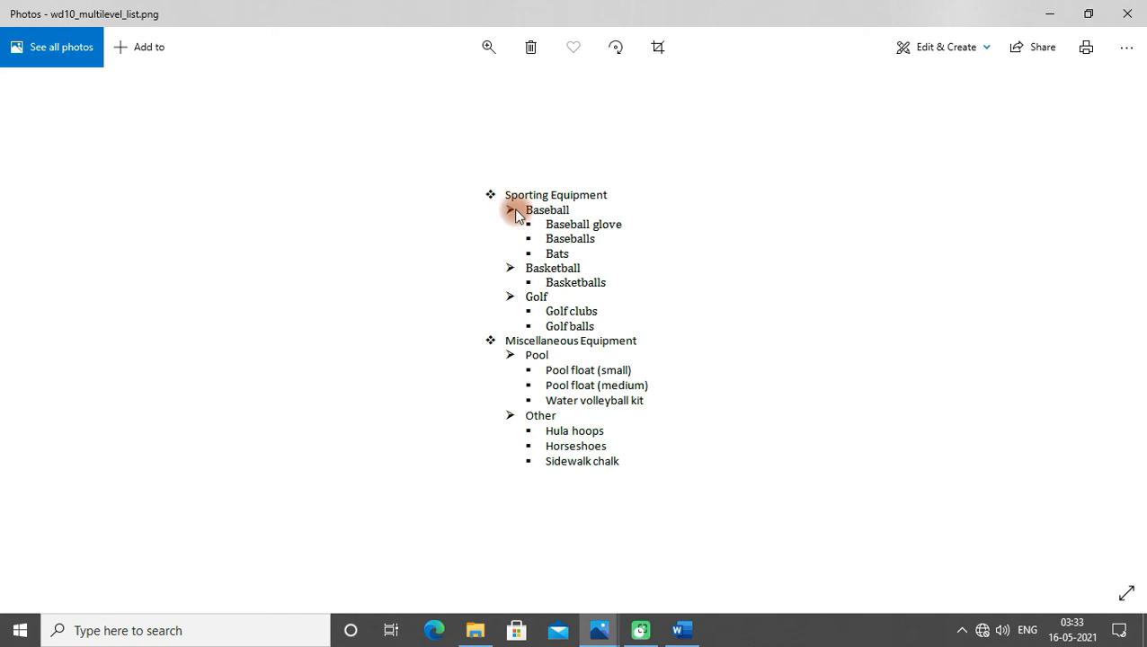
{"action": "left_click", "coordinate": [598, 629]}
{"action": "left_click", "coordinate": [475, 534]}
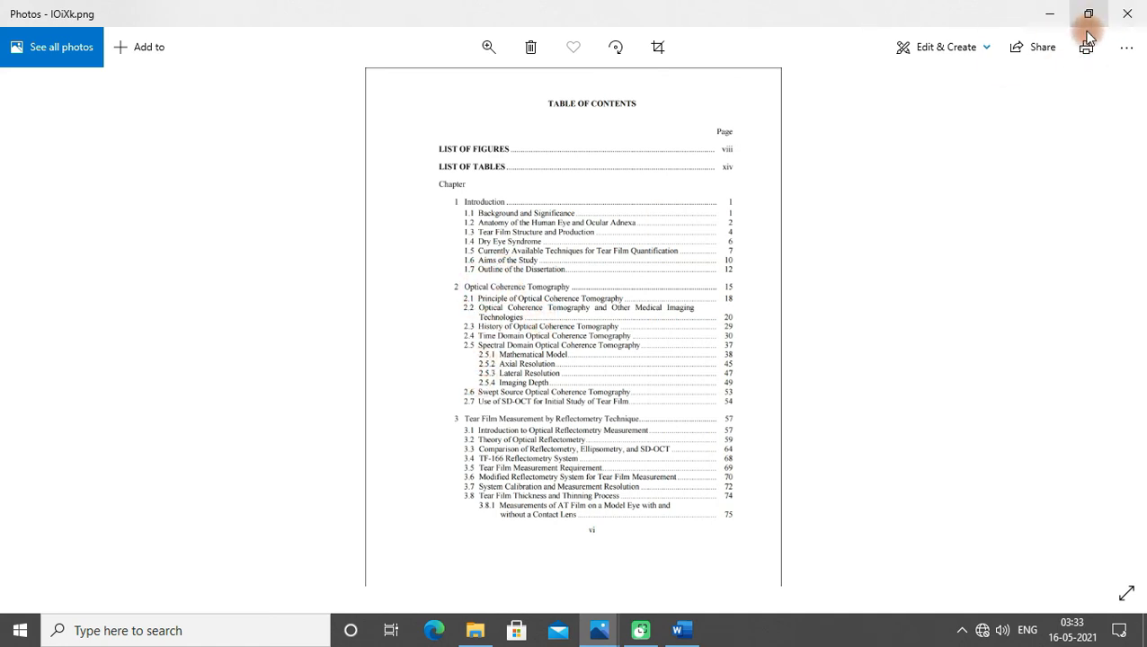
{"action": "left_click", "coordinate": [1047, 14]}
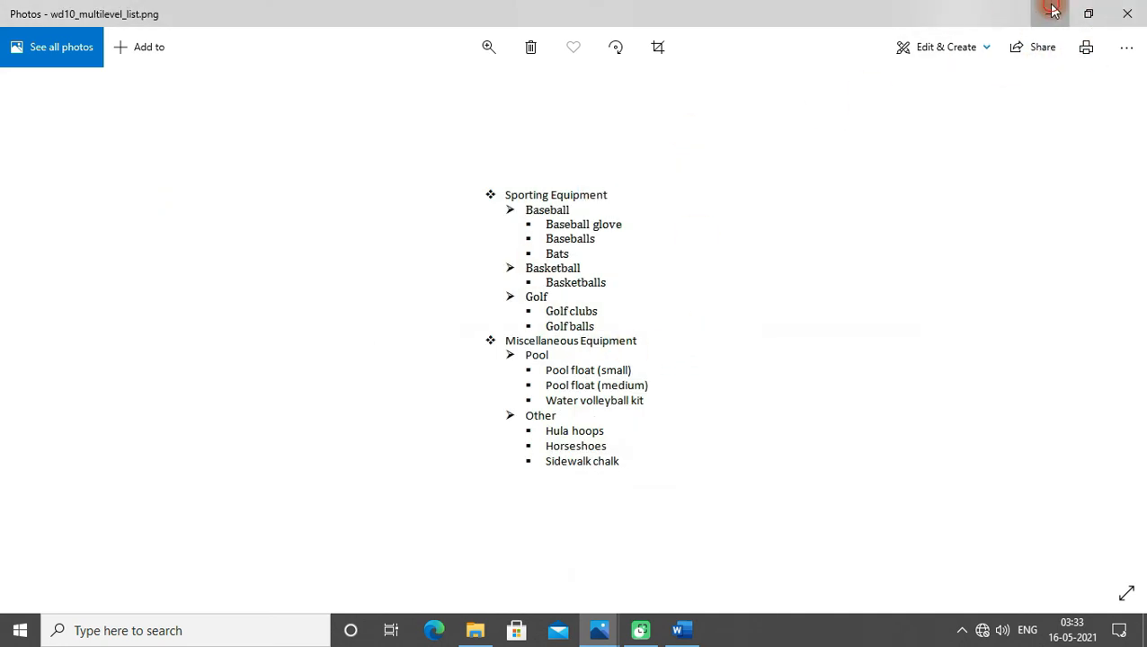
{"action": "left_click", "coordinate": [1047, 14]}
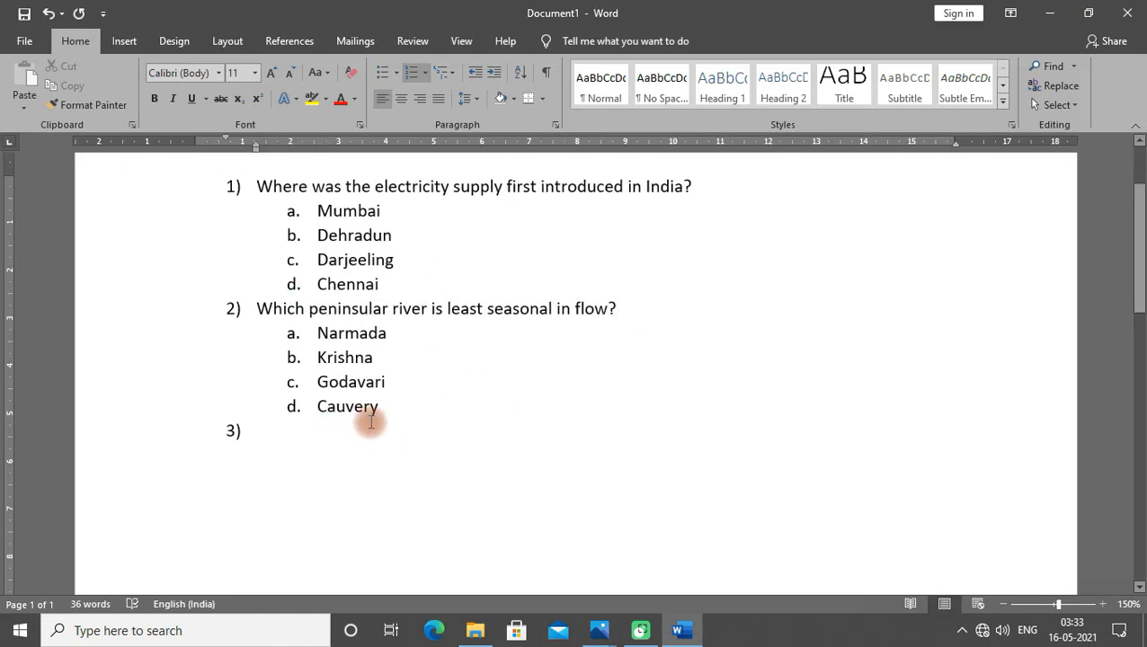
- Change question 1's answer options to the a) b) c) numbering format
{"action": "scroll", "coordinate": [365, 417], "scroll_direction": "up", "scroll_amount": 2}
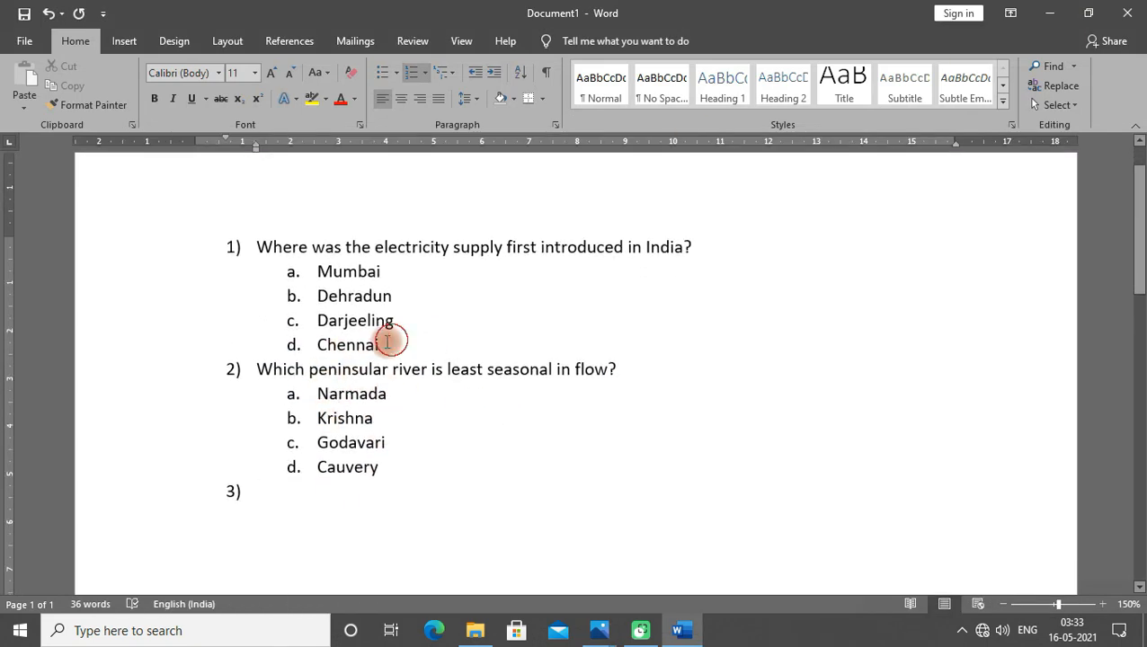
{"action": "left_click_drag", "start_coordinate": [390, 342], "coordinate": [307, 266]}
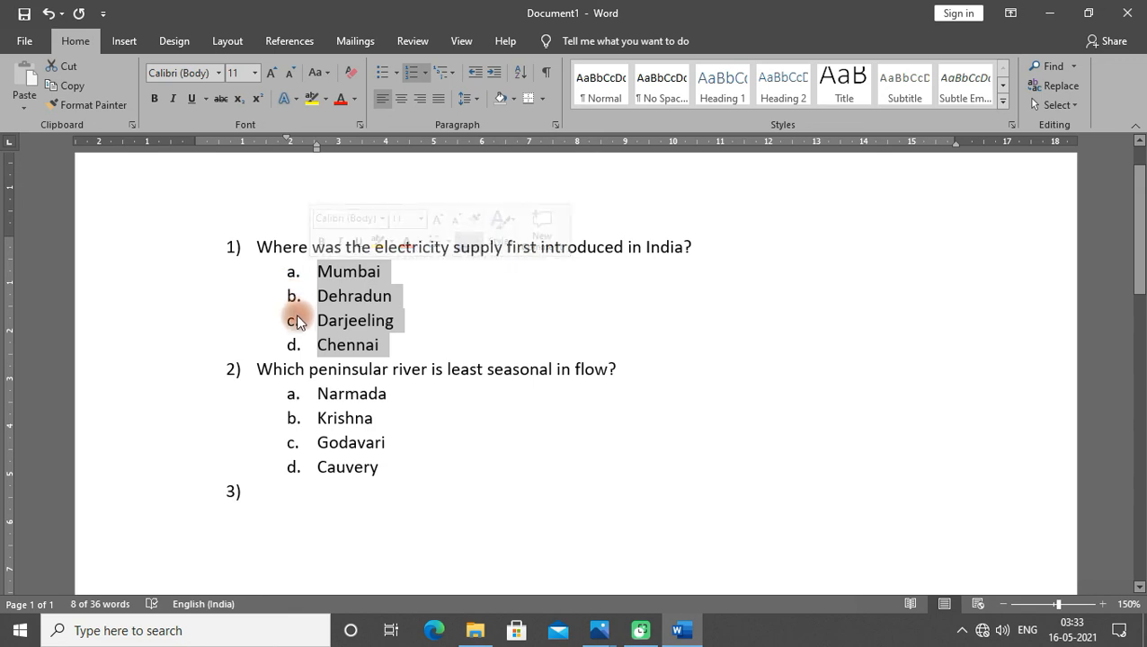
{"action": "left_click", "coordinate": [426, 73]}
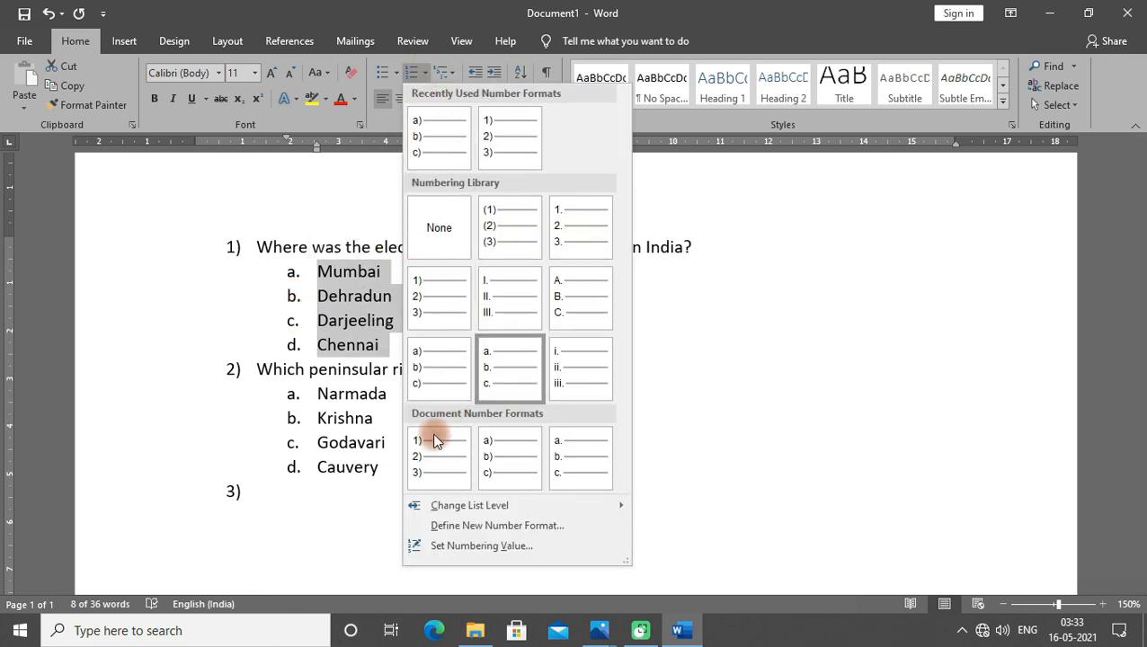
{"action": "left_click", "coordinate": [508, 469]}
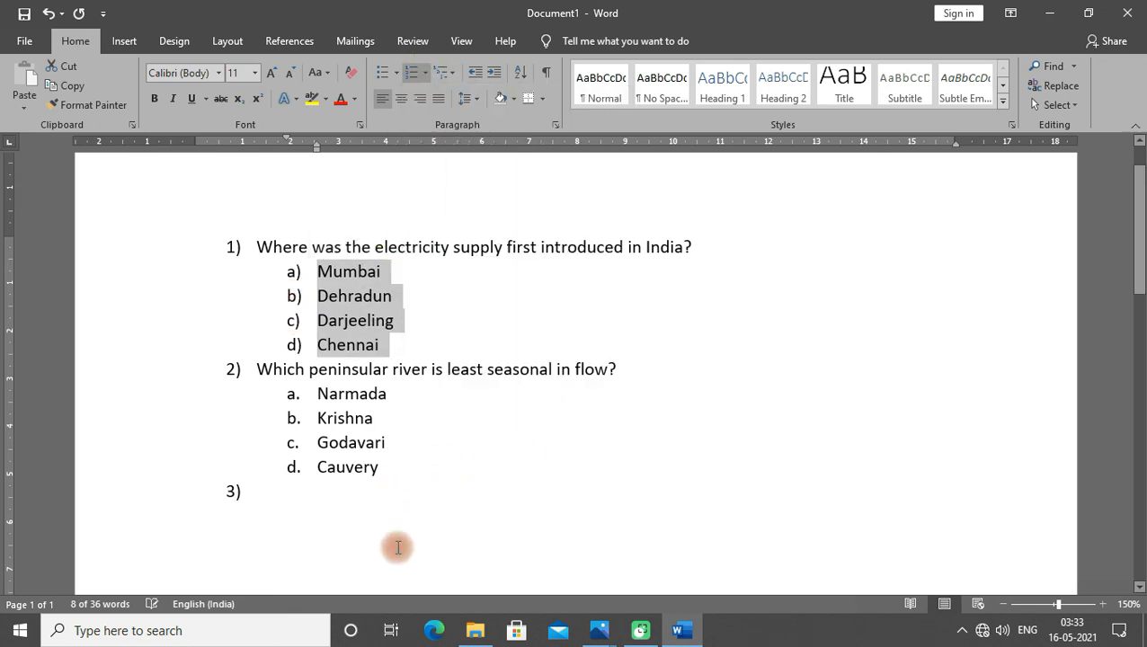
- Apply the A. B. C. numbering format to question 2's answer options
{"action": "left_click_drag", "start_coordinate": [404, 472], "coordinate": [321, 397]}
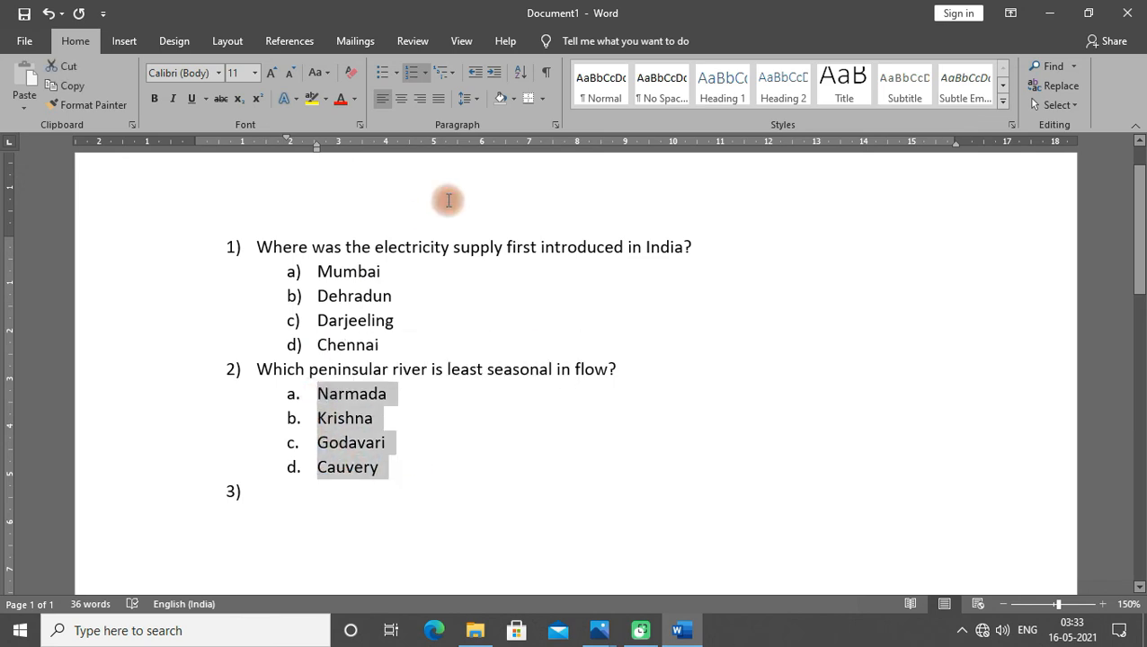
{"action": "left_click", "coordinate": [424, 73]}
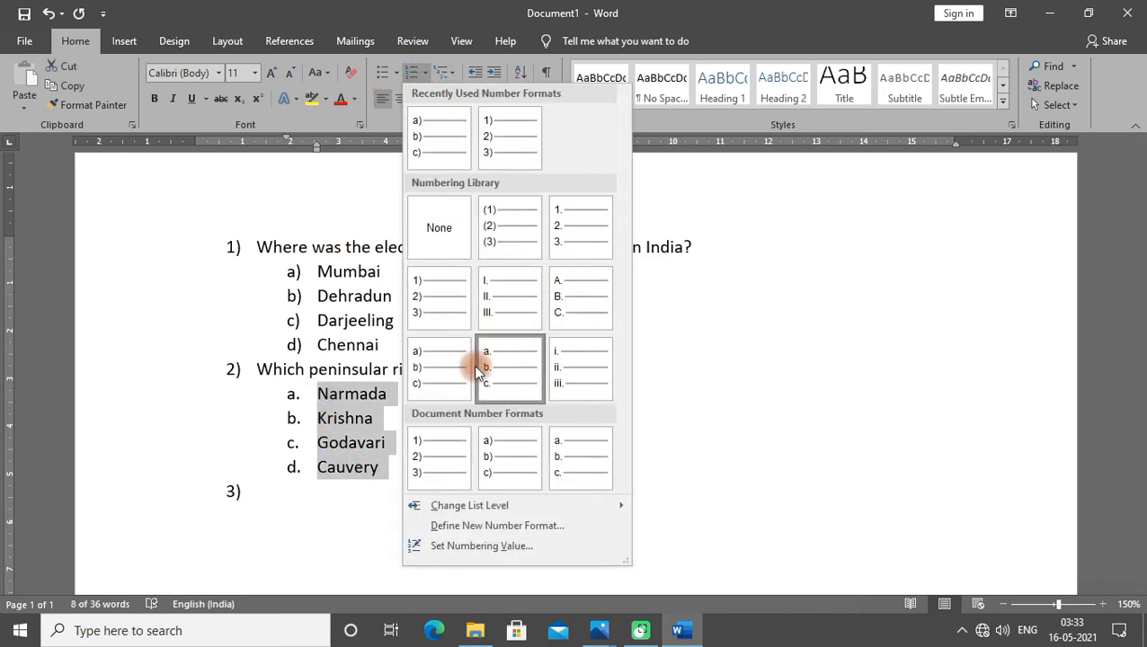
{"action": "left_click", "coordinate": [576, 296]}
{"action": "left_click", "coordinate": [433, 460]}
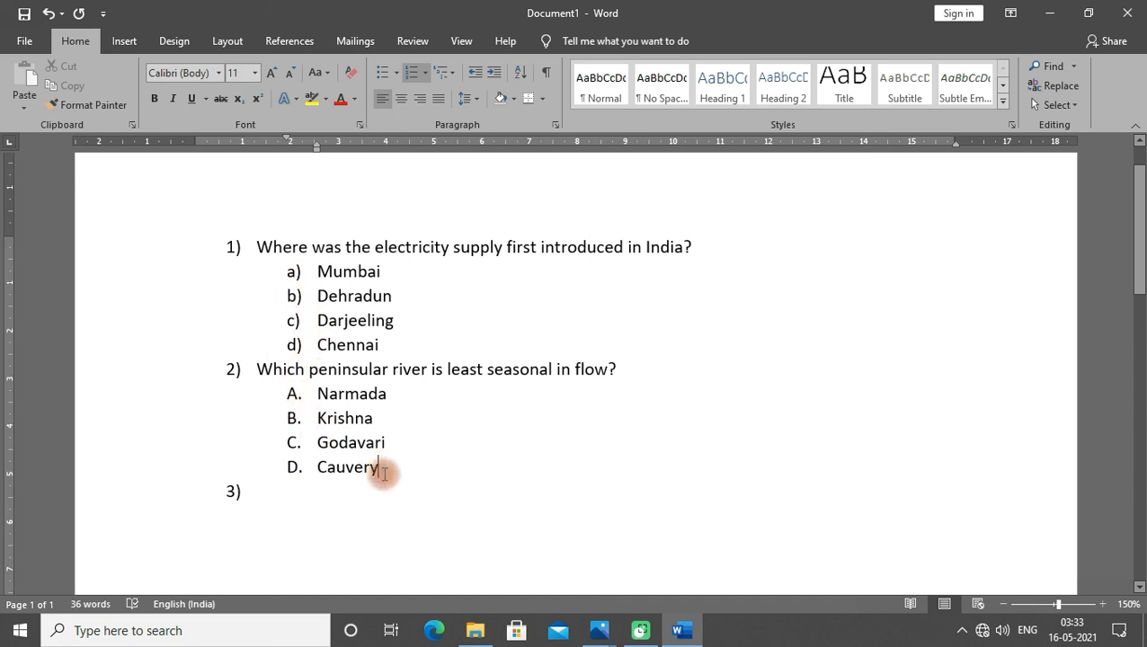
- Change question 2's answer options to the a) b) c) numbering format
{"action": "left_click_drag", "start_coordinate": [392, 468], "coordinate": [319, 400]}
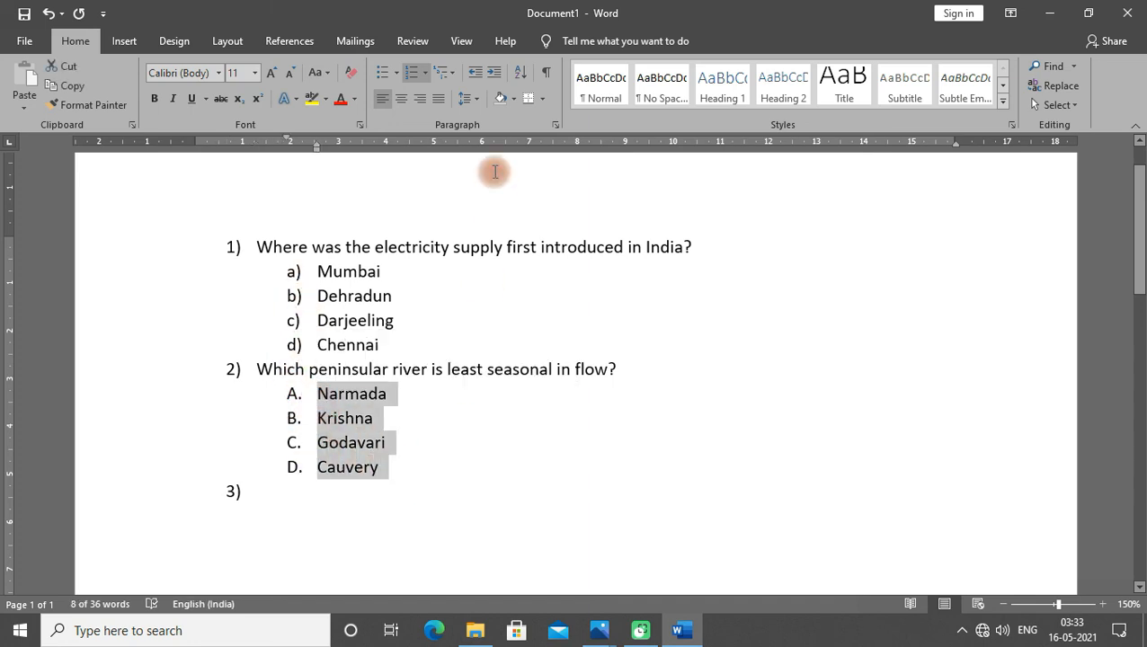
{"action": "left_click", "coordinate": [425, 72]}
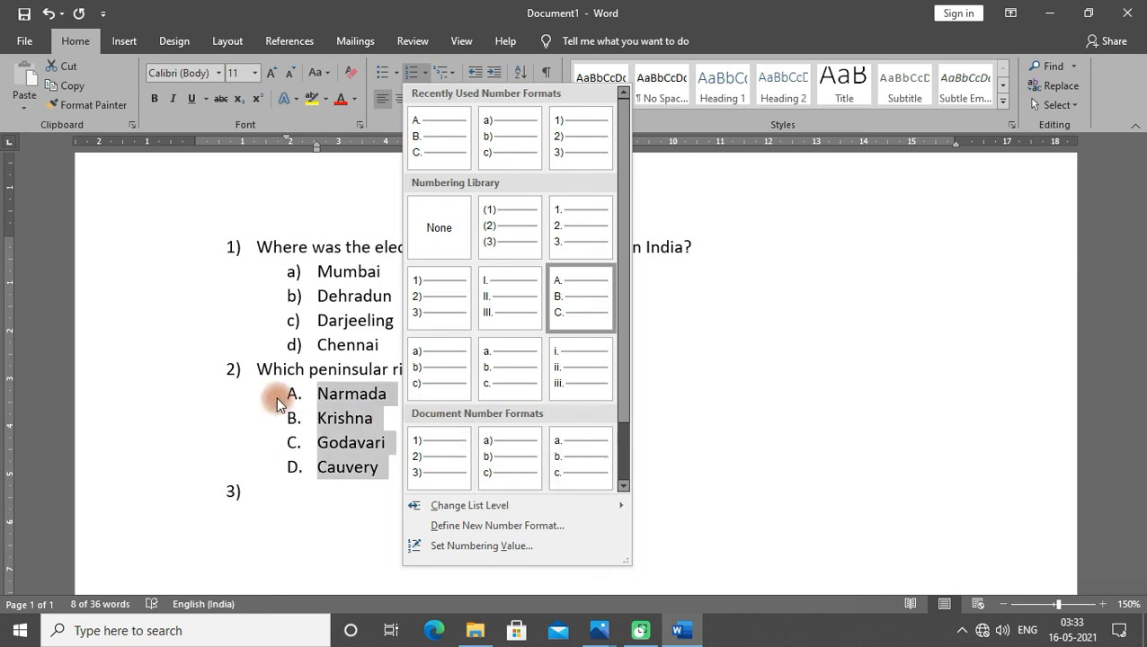
{"action": "left_click", "coordinate": [495, 145]}
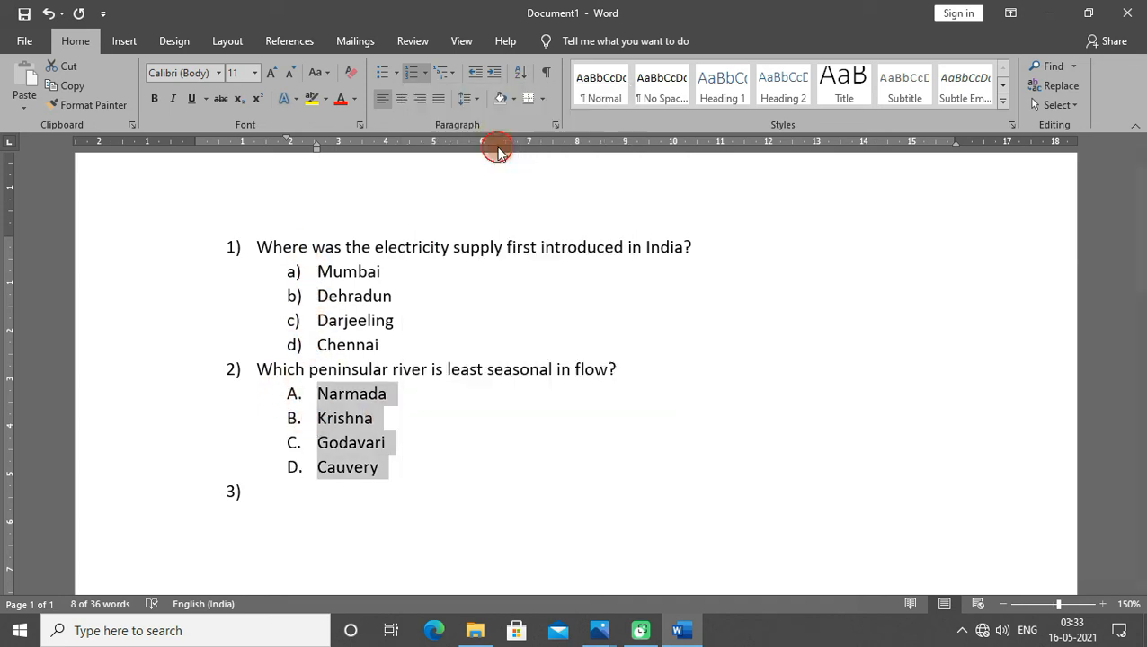
{"action": "left_click", "coordinate": [406, 444]}
{"action": "left_click", "coordinate": [308, 521]}
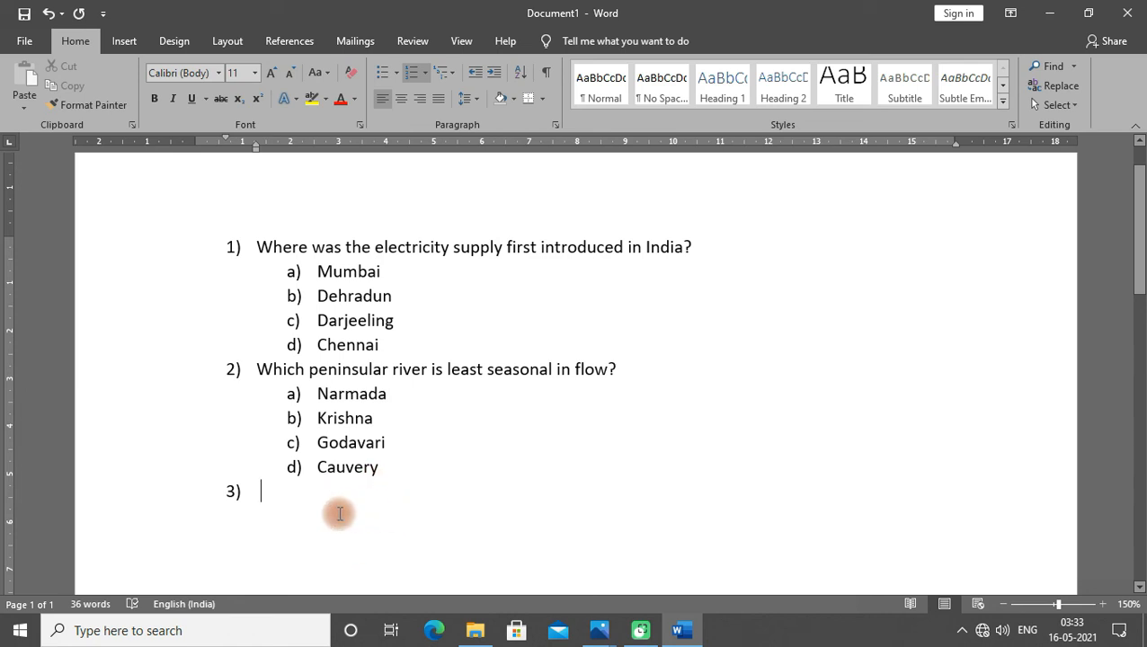
{"action": "left_click_drag", "start_coordinate": [328, 525], "coordinate": [221, 262]}
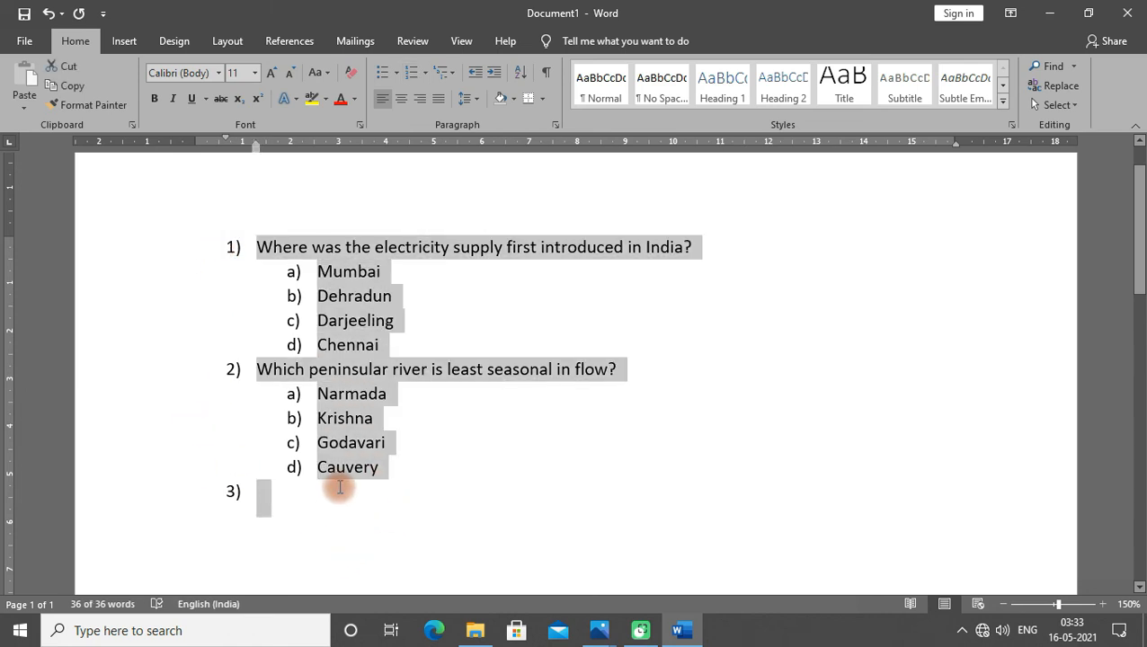
{"action": "key", "text": "ctrl+a"}
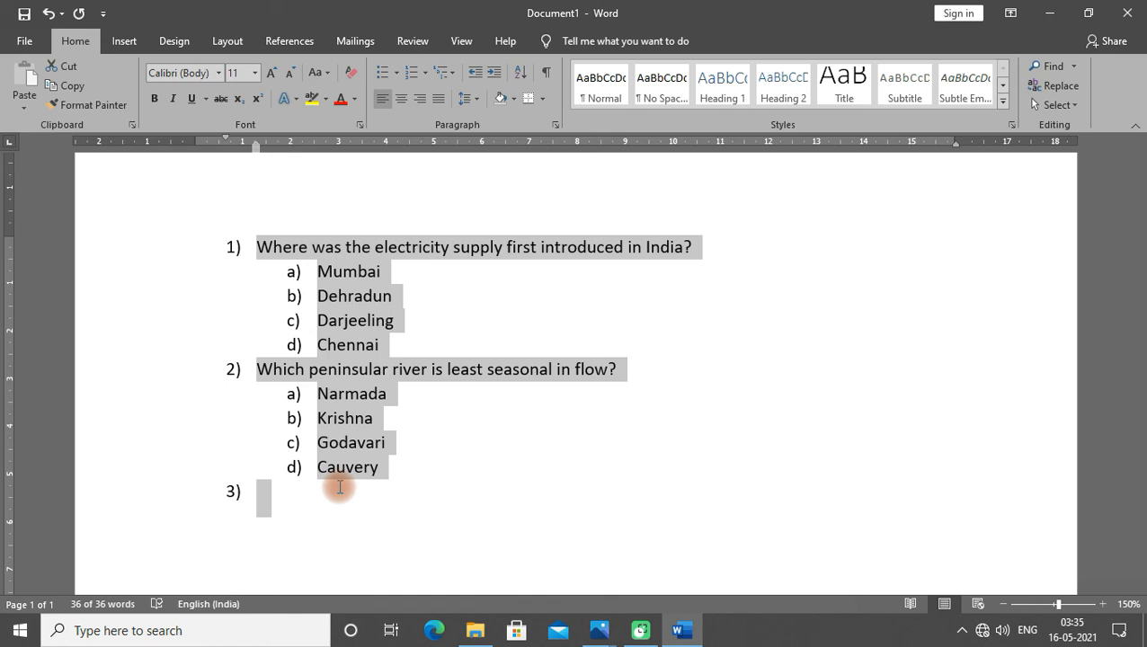
{"action": "left_click", "coordinate": [339, 493]}
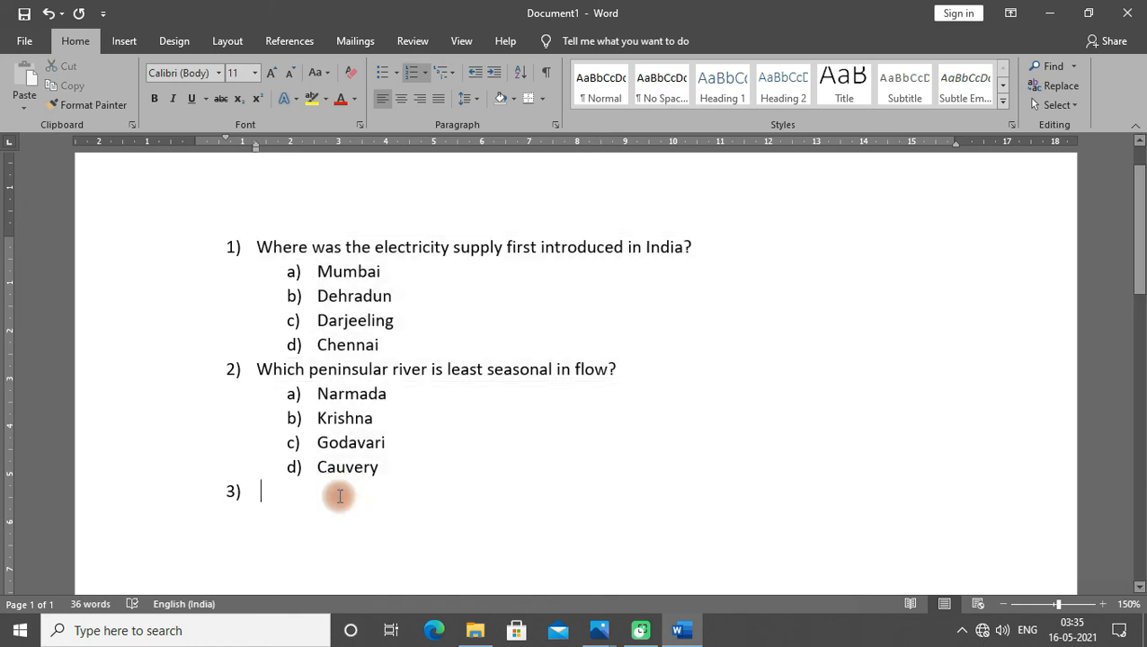